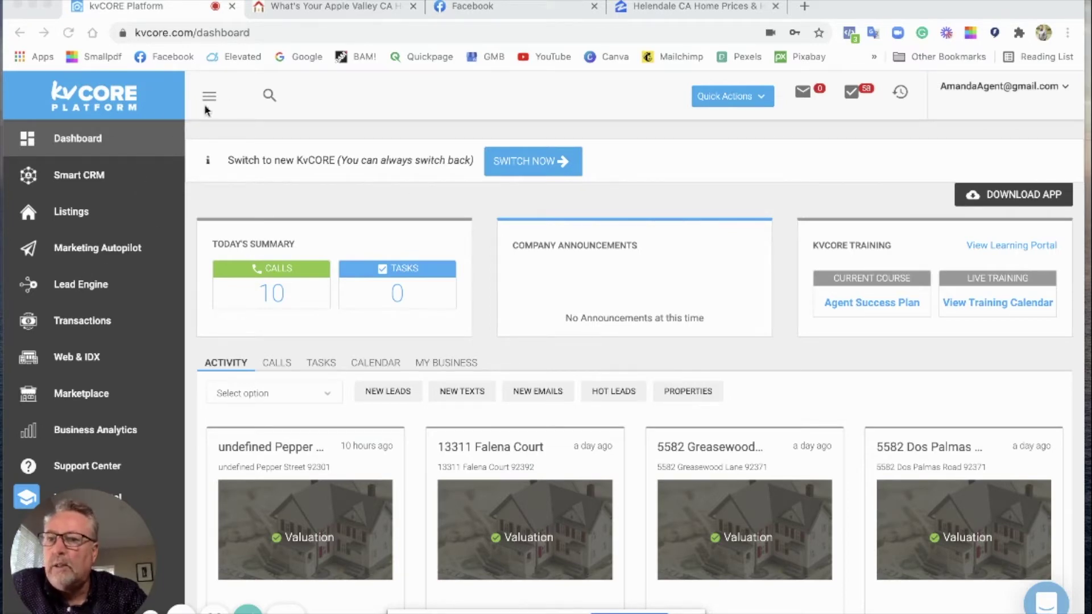
Start building a Lead Engine landing page on the agent's firstteam.com domain
left_click(73, 288)
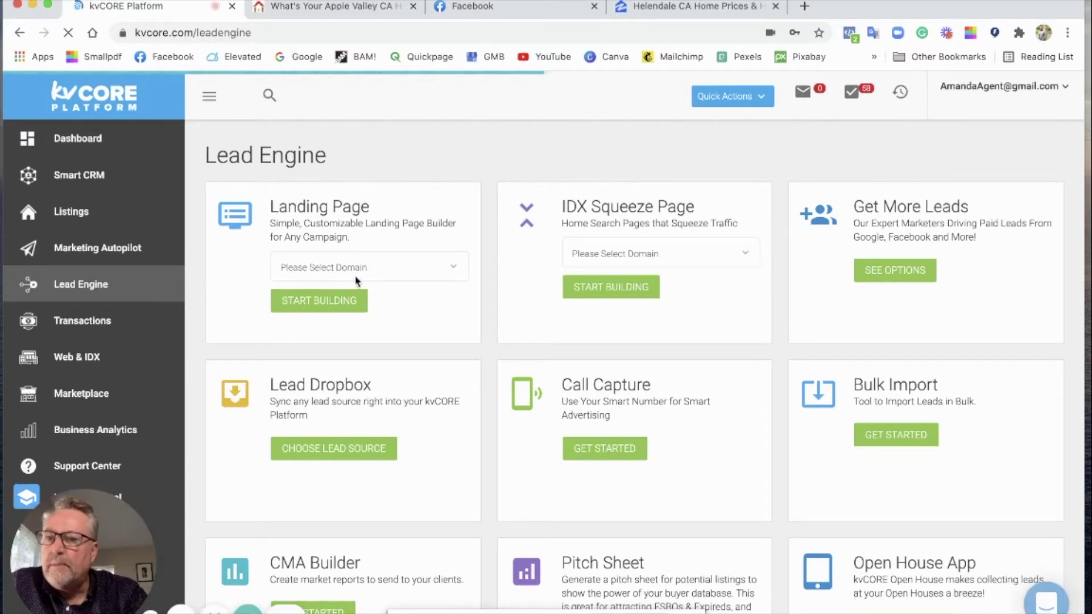
left_click(374, 265)
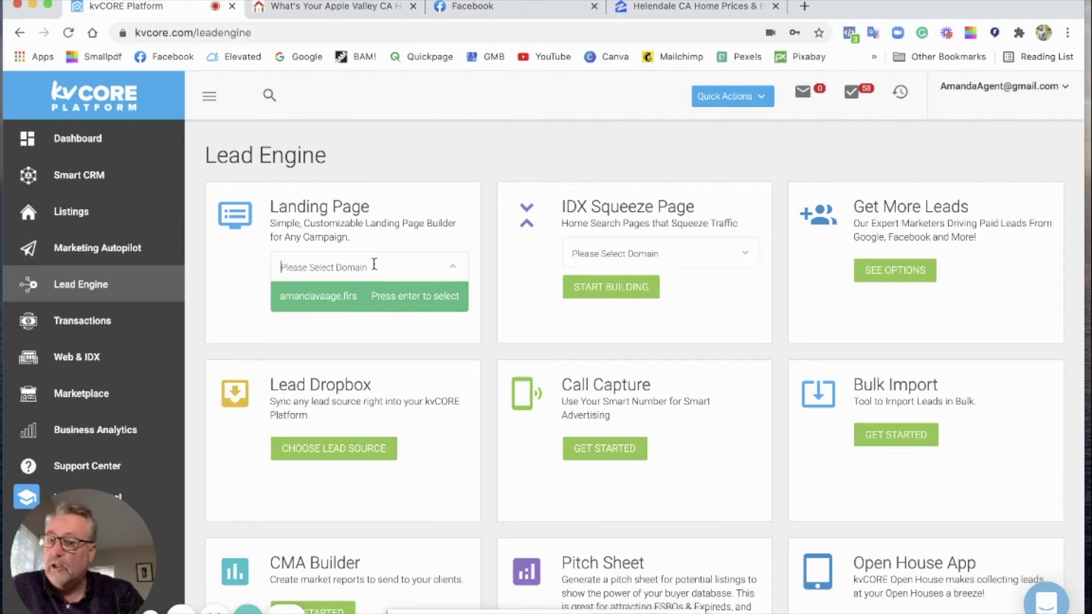
left_click(330, 296)
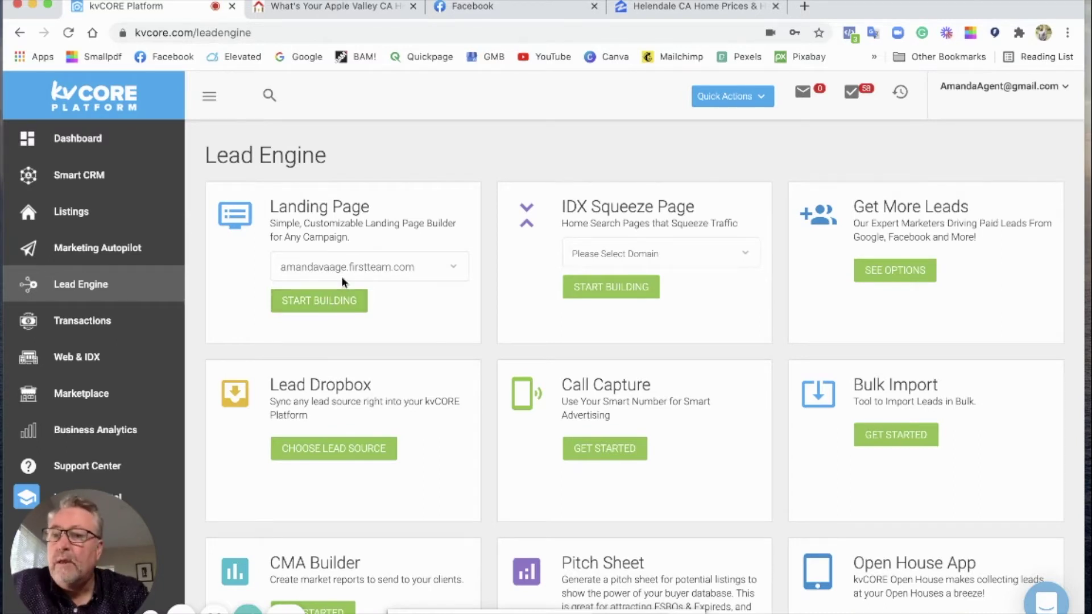
left_click(320, 301)
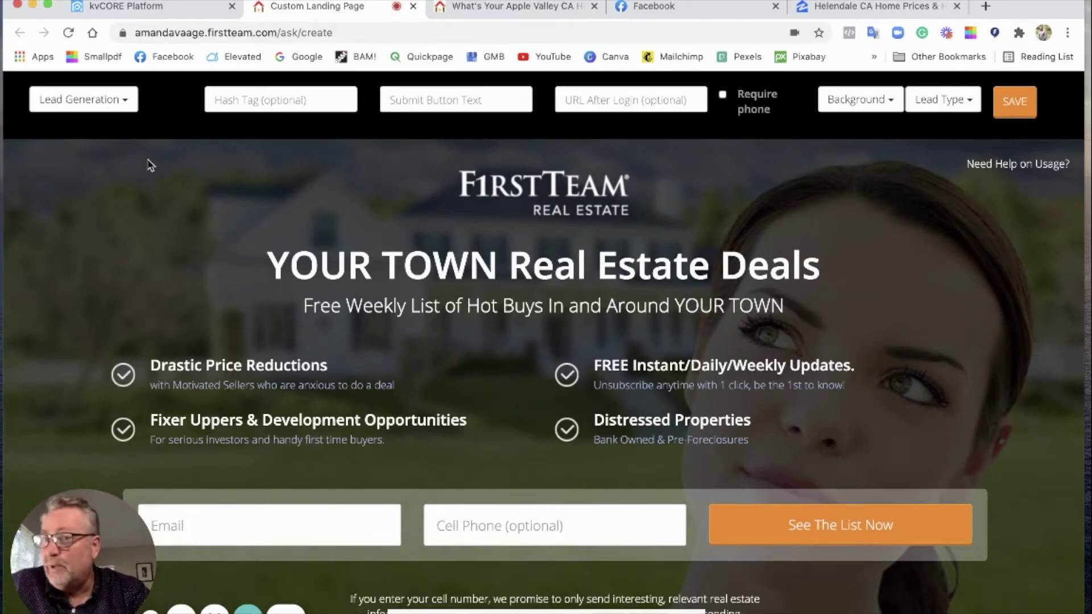
Set the landing page type to Address Capture and its hashtag to #helendalehomevalueleads
left_click(126, 102)
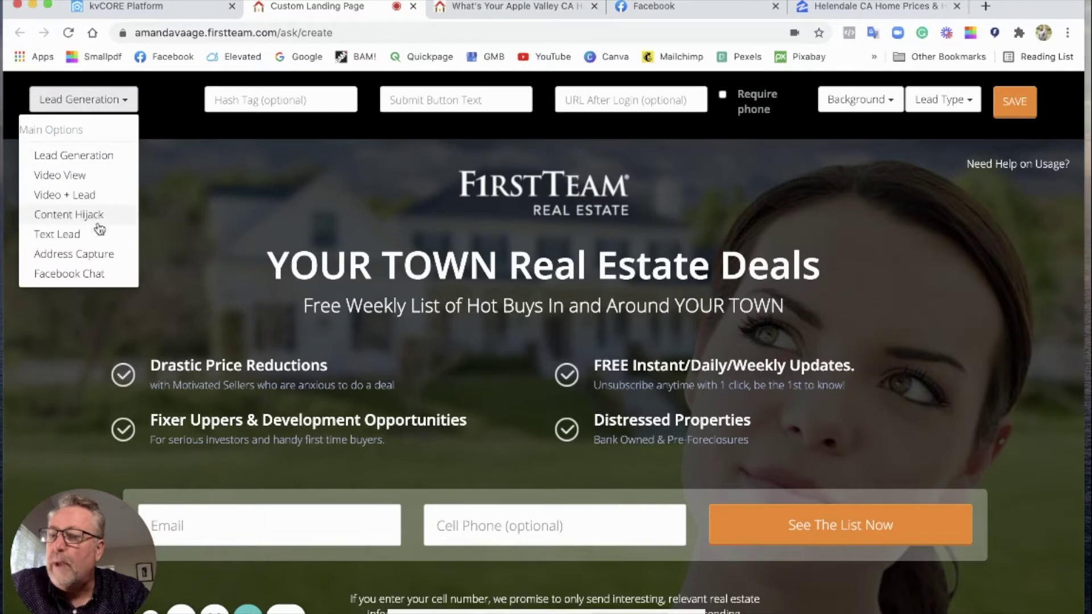
left_click(85, 260)
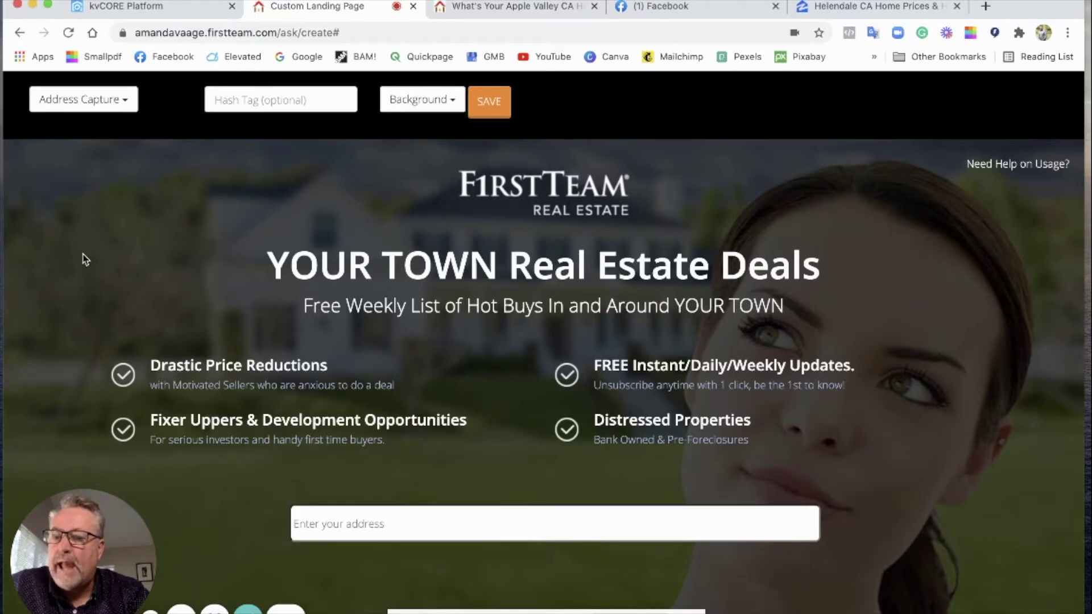
left_click(236, 101)
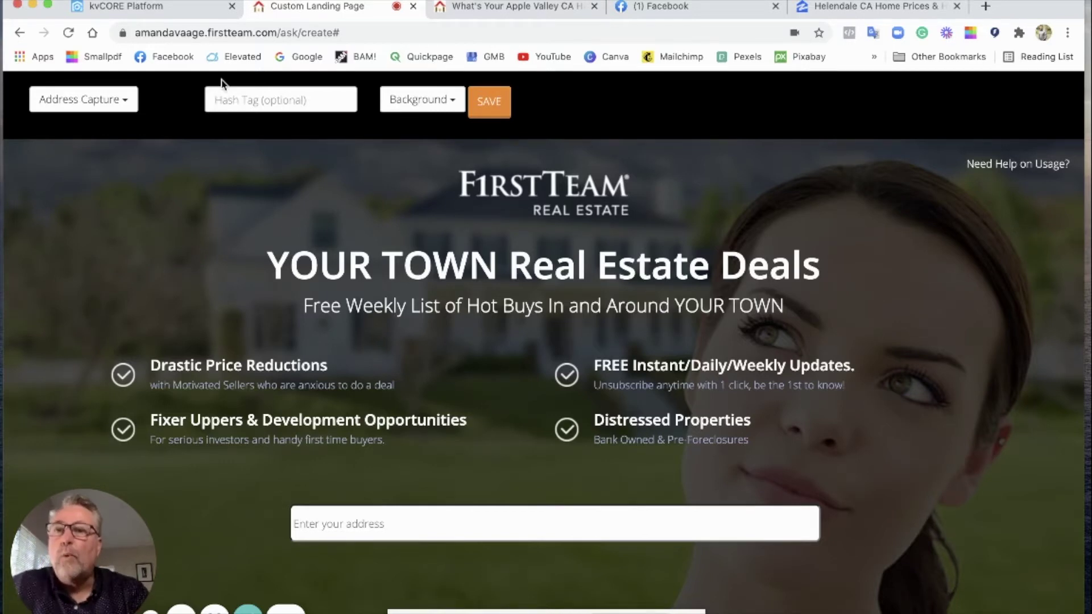
type("#")
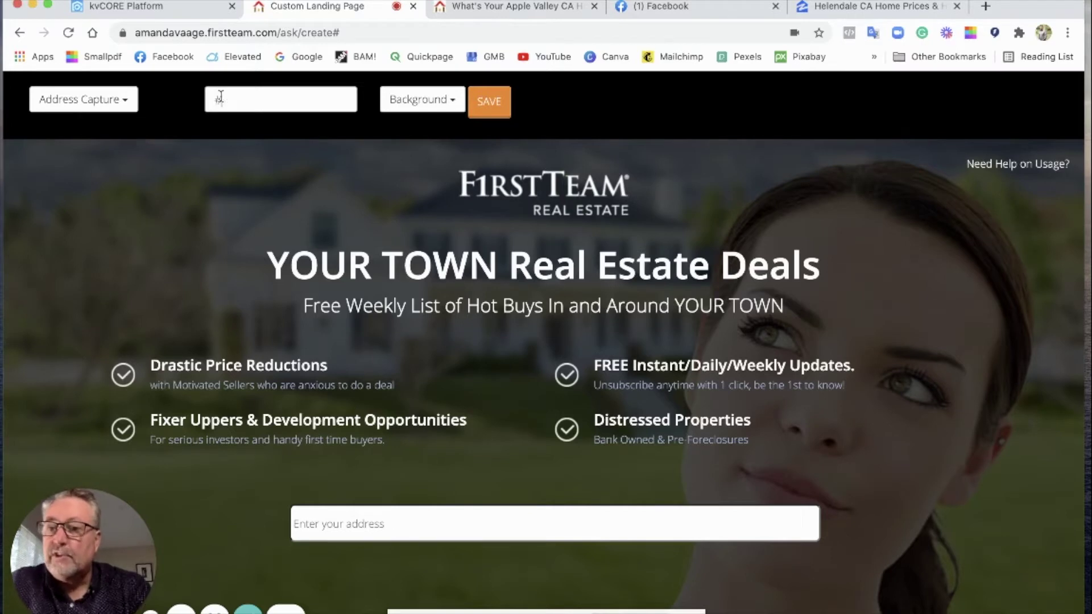
type("hel")
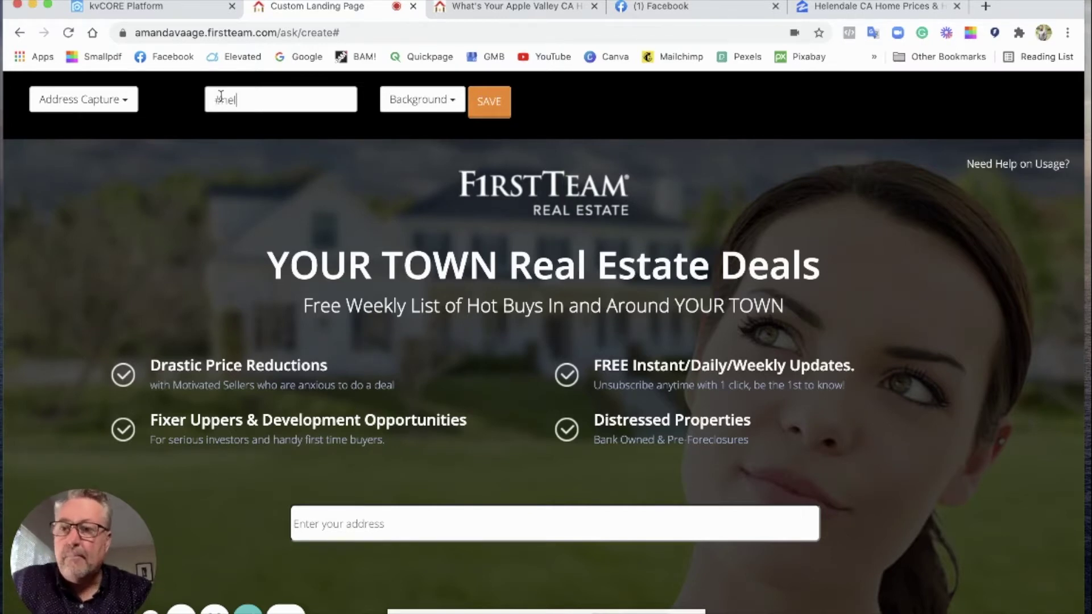
type("endale")
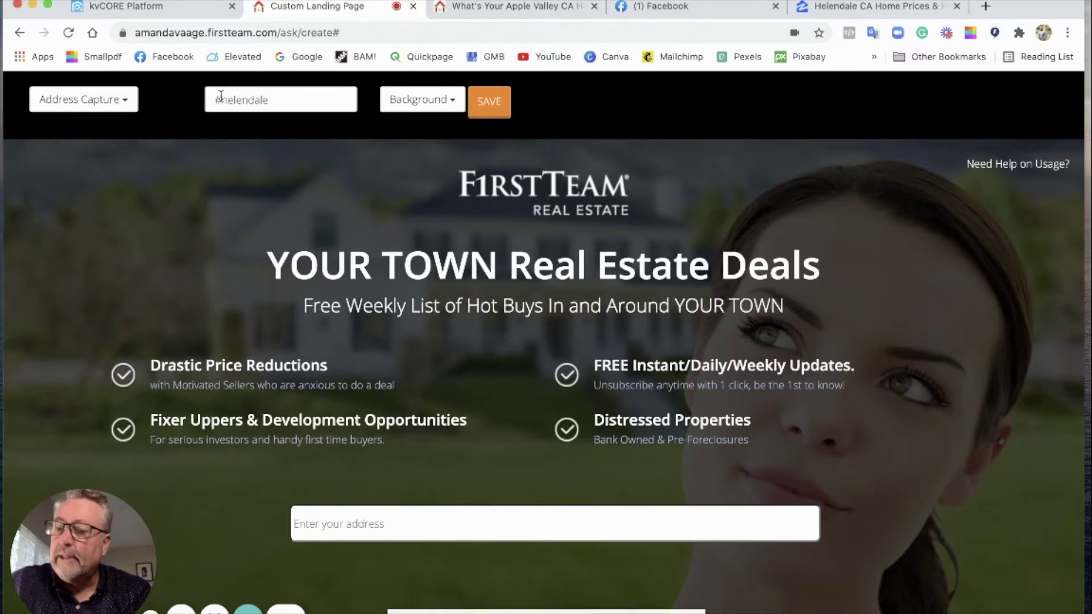
type("homeva")
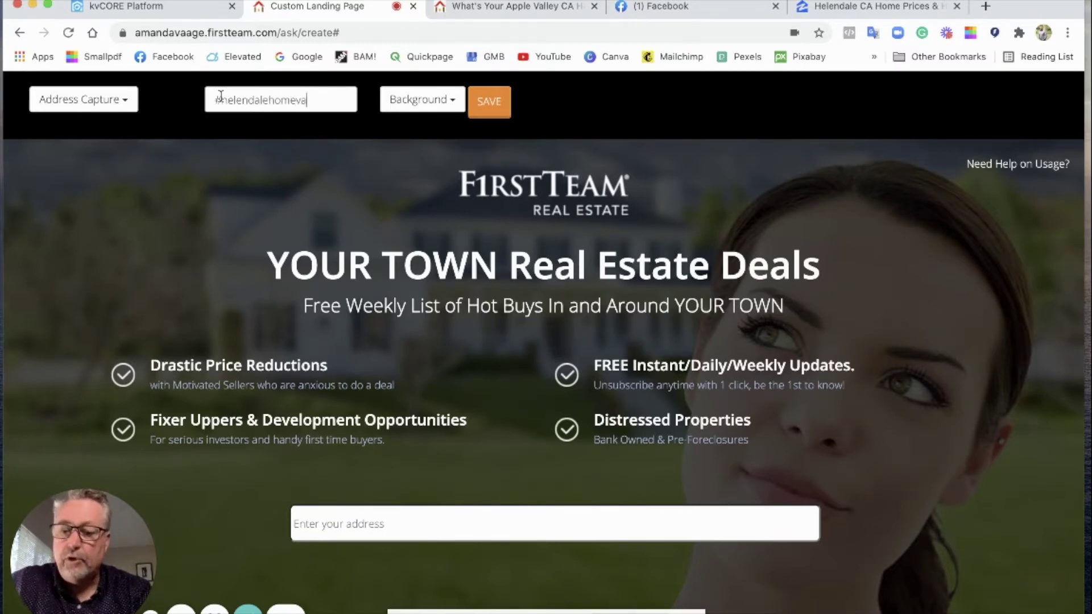
type("lueleads")
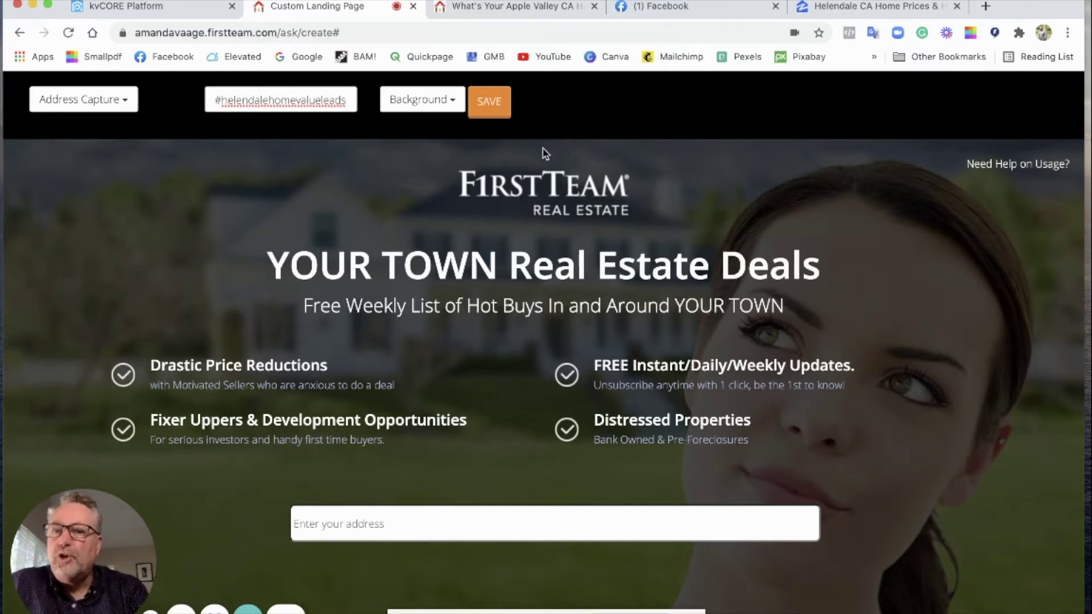
Remove the First Team logo and the "Fixer Uppers & Development Opportunities" and "Distressed Properties" items from the landing page
left_click(516, 188)
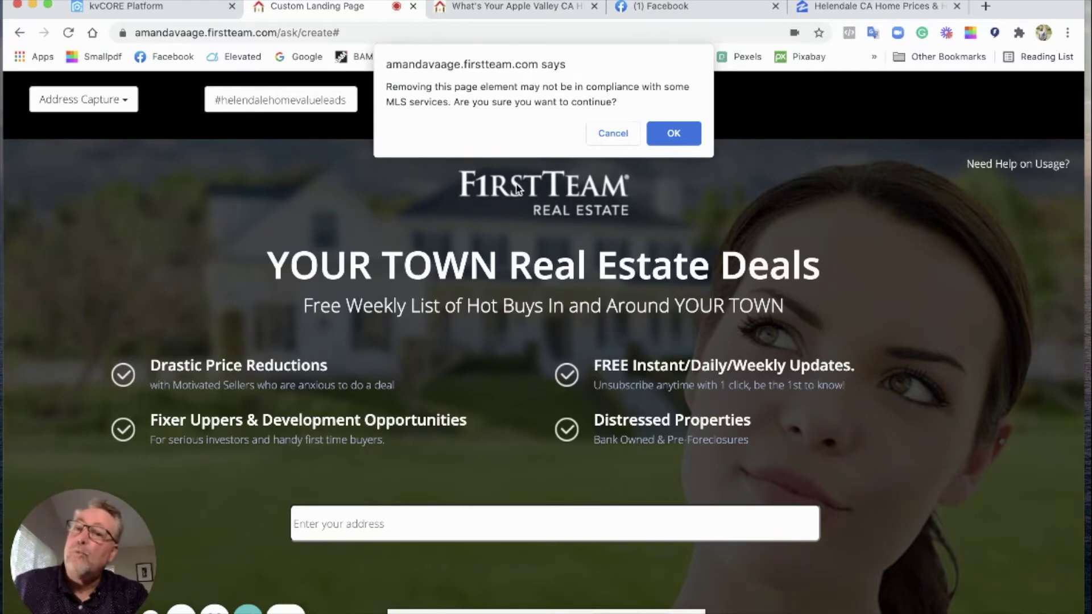
left_click(673, 137)
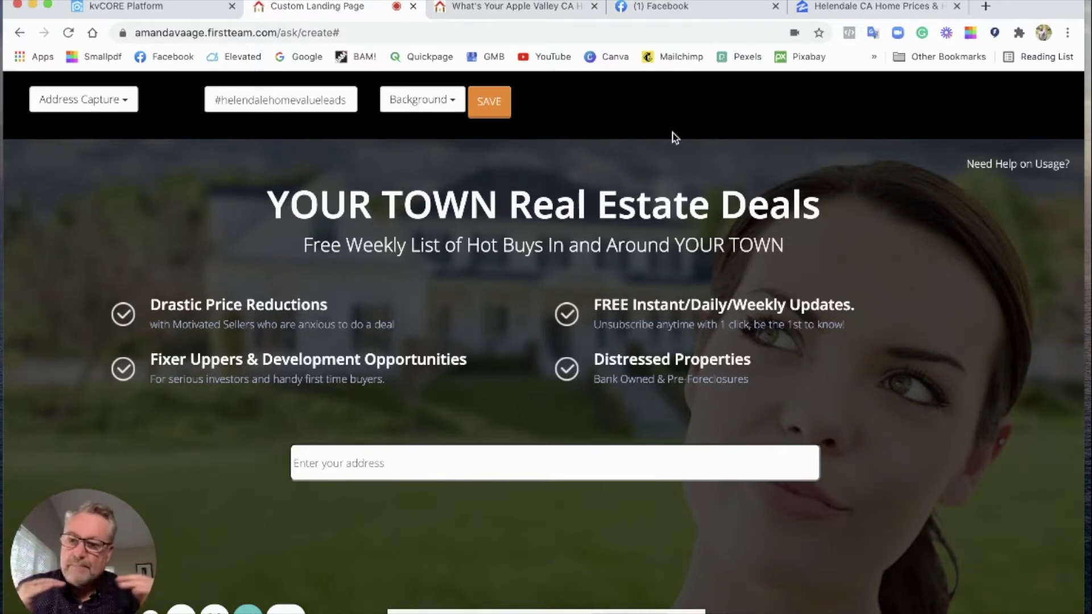
left_click(332, 205)
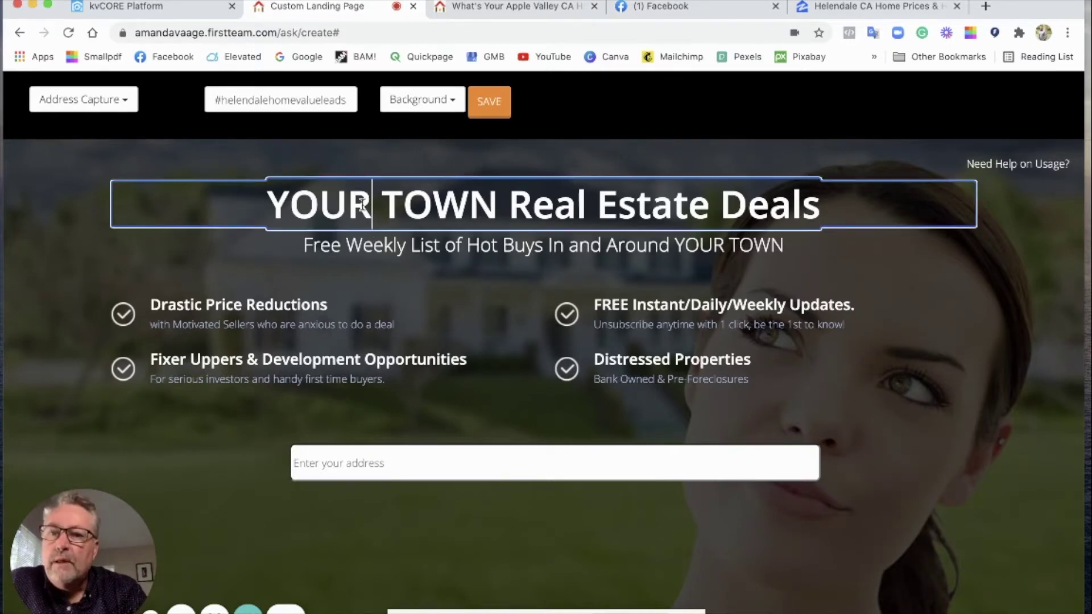
left_click(272, 211)
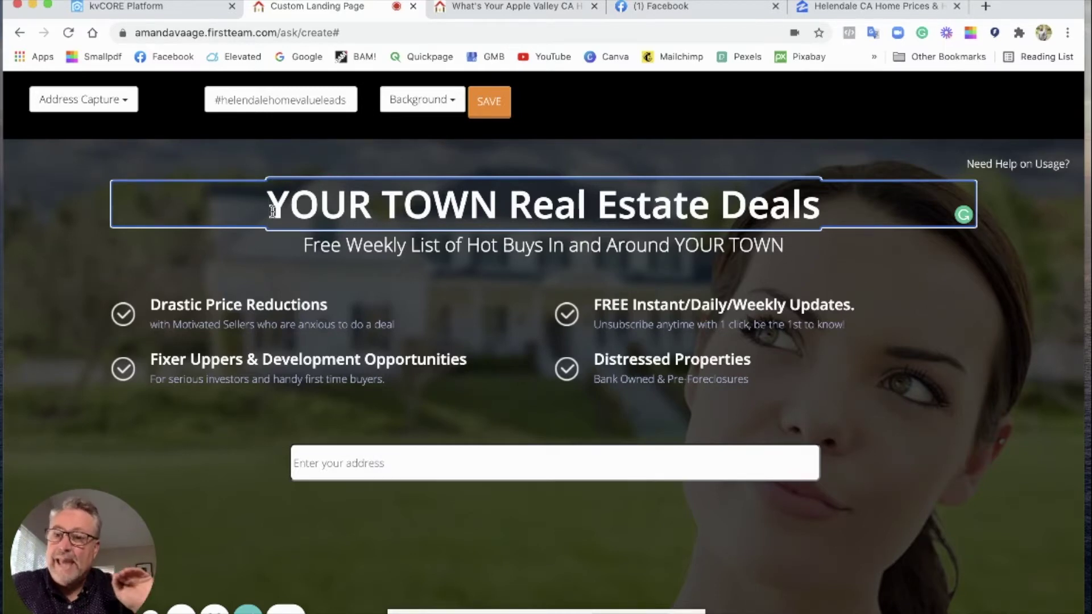
left_click(302, 360)
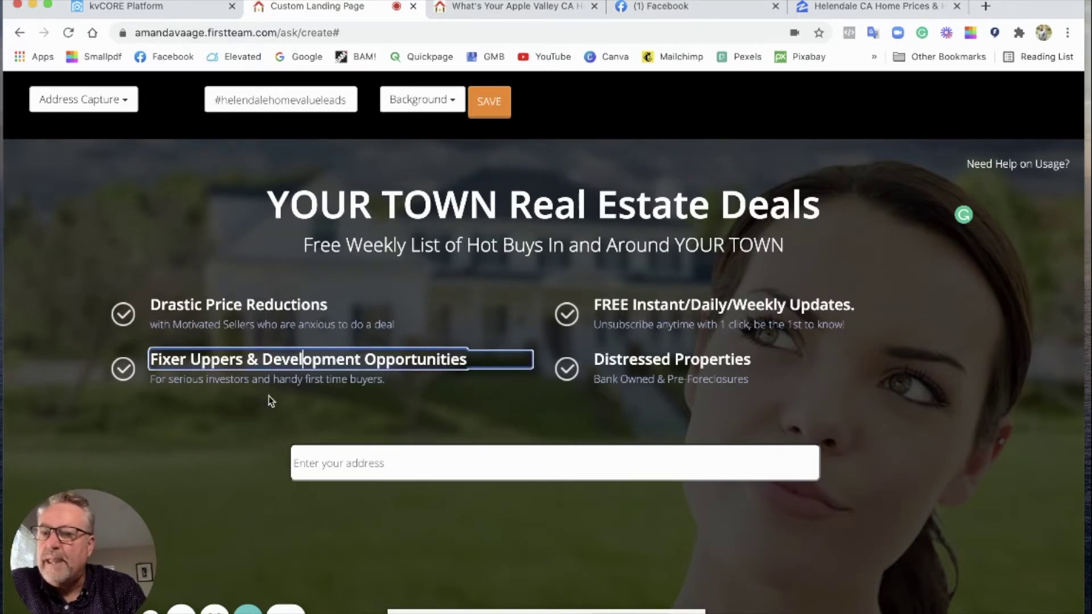
left_click(291, 362, "shift")
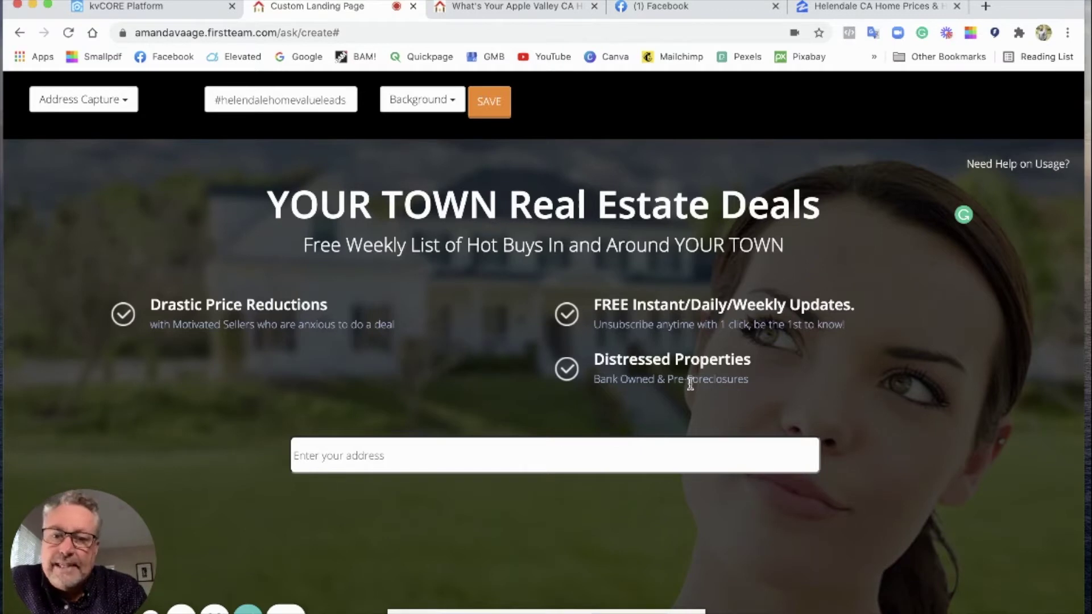
double_click(654, 362)
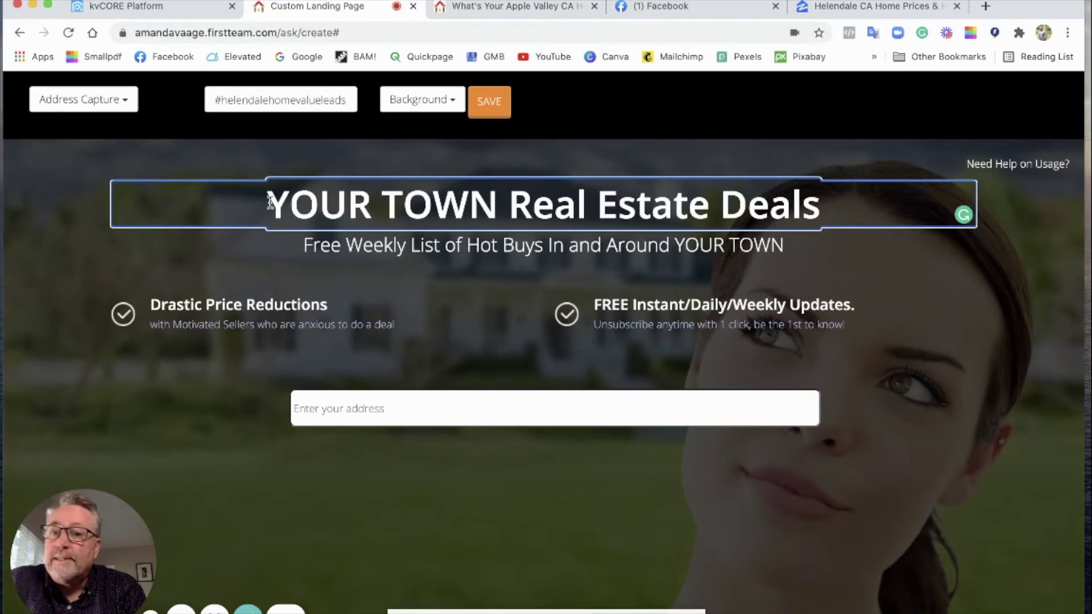
Add a blank line above the headline and replace its text with "What's Your Helendale CA Home Worth?"
key("Return")
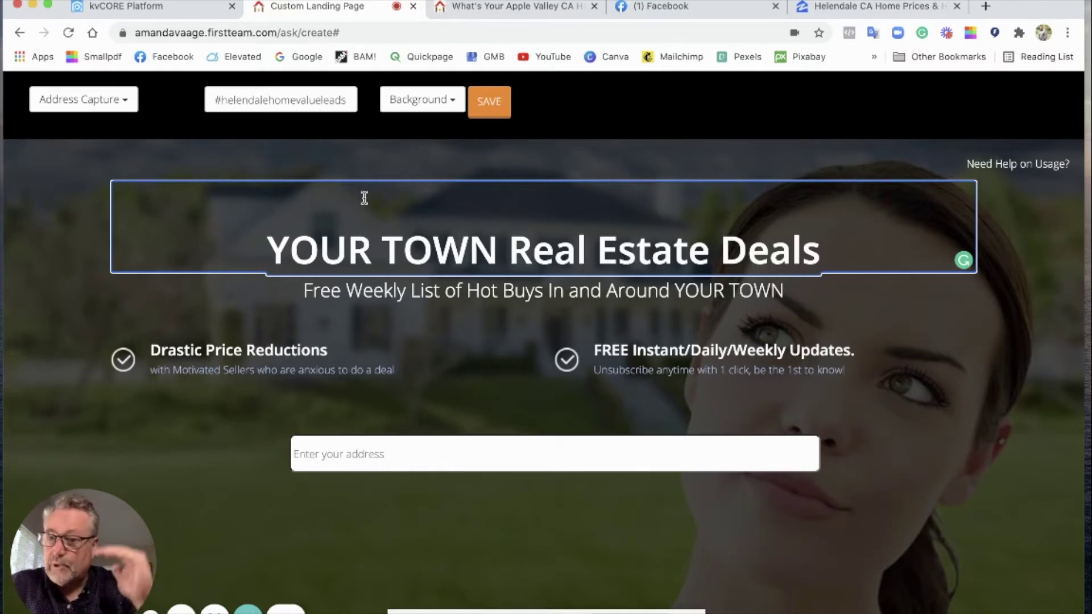
left_click_drag(268, 250, 821, 247)
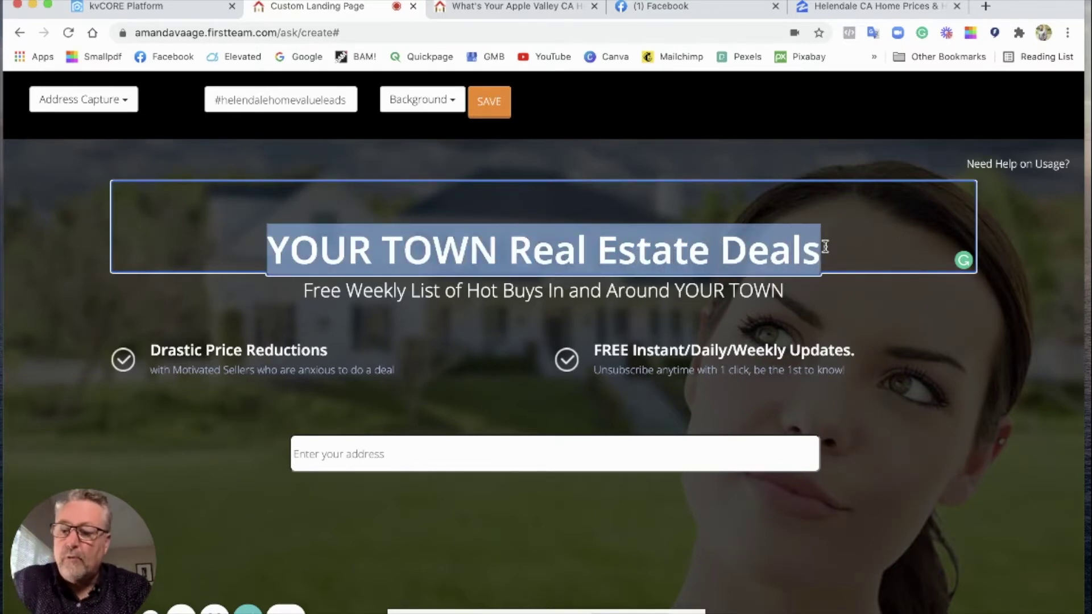
type("What")
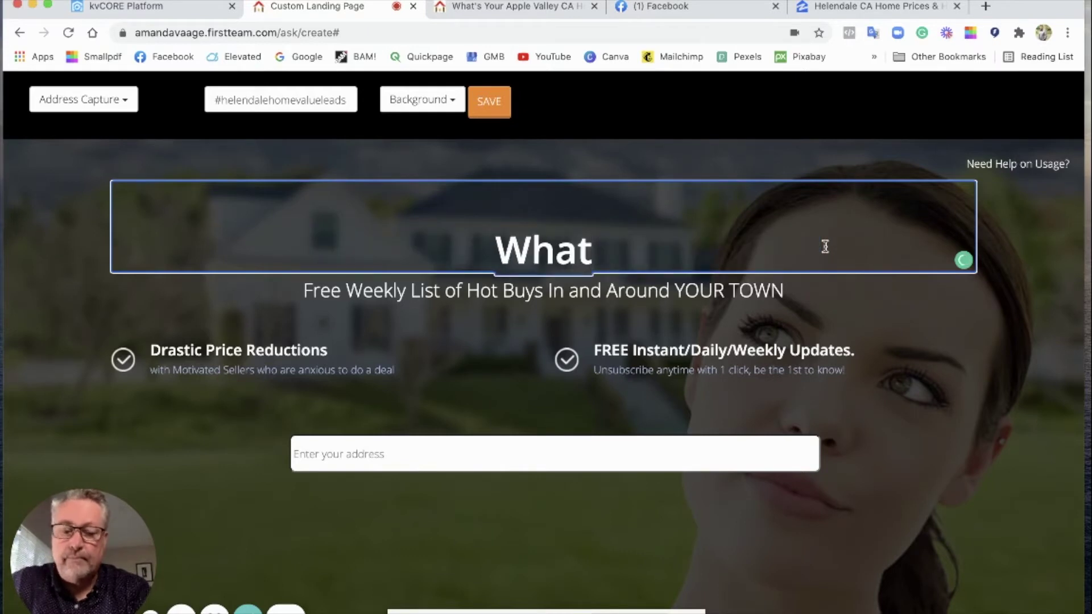
type("'s Your")
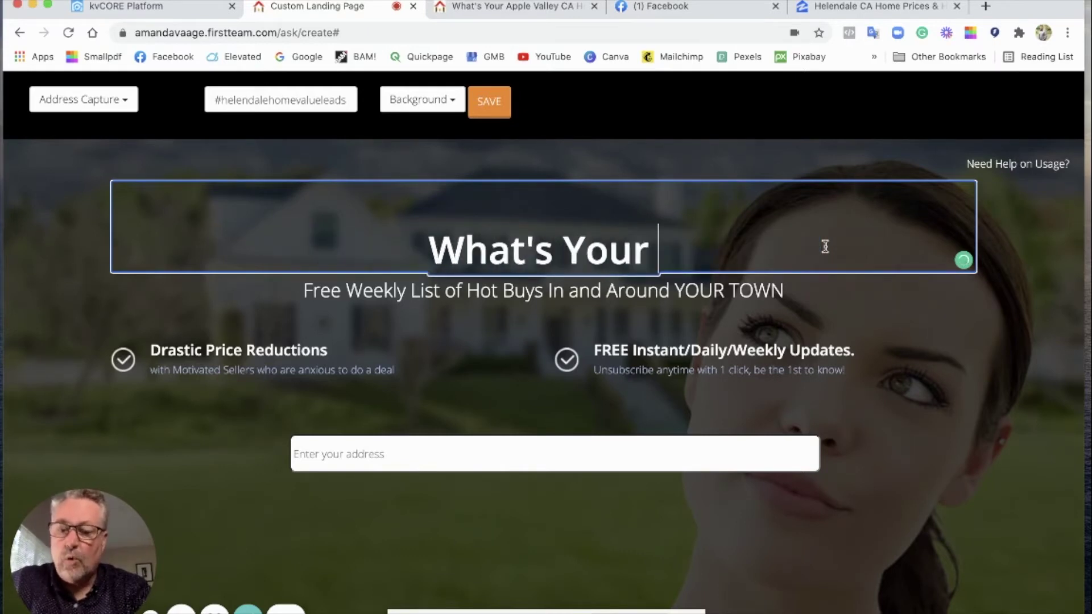
type(" helnda")
key("BackSpace")
key("BackSpace")
key("BackSpace")
key("BackSpace")
key("BackSpace")
key("BackSpace")
type("Helen")
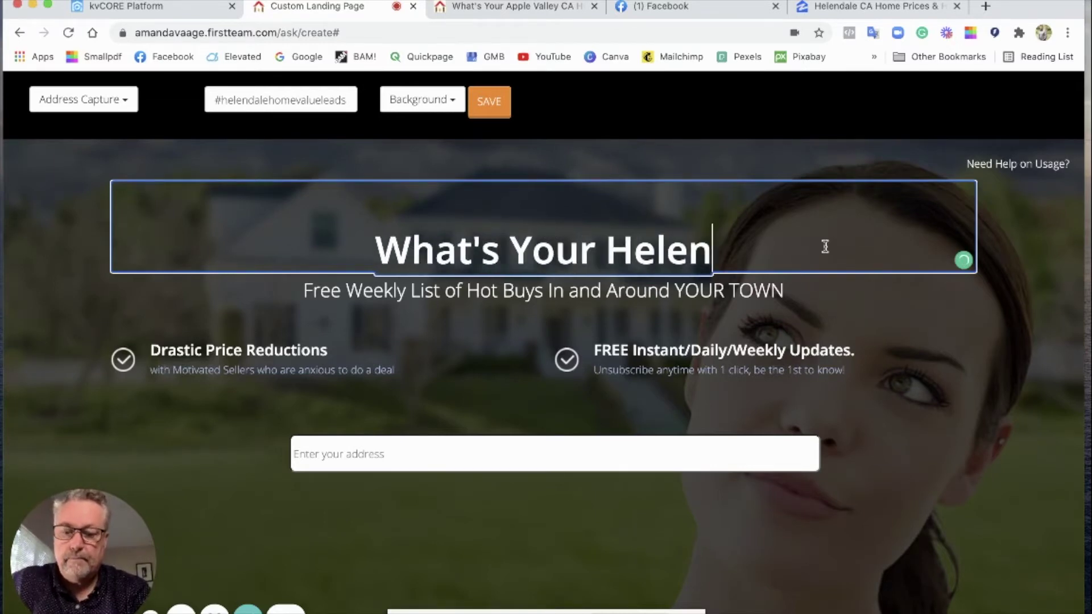
type("dale C")
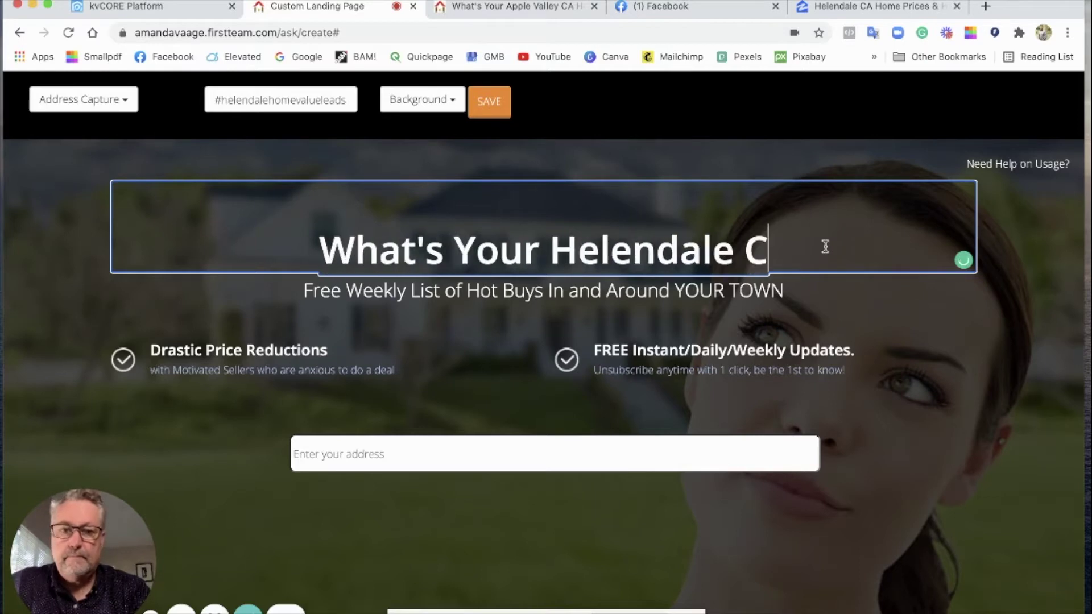
type("A Home ")
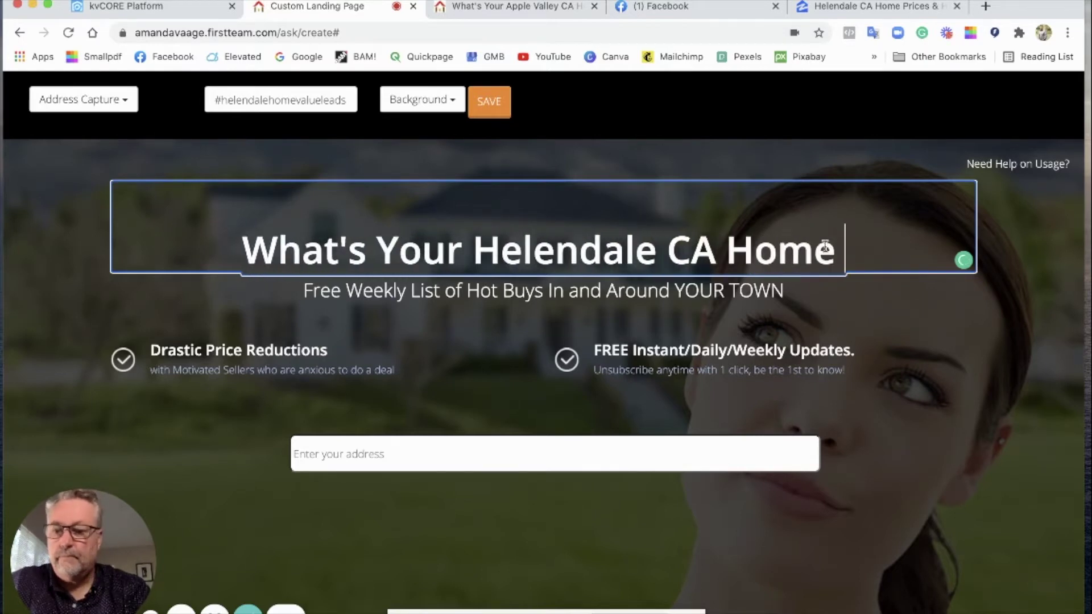
type("Worth?")
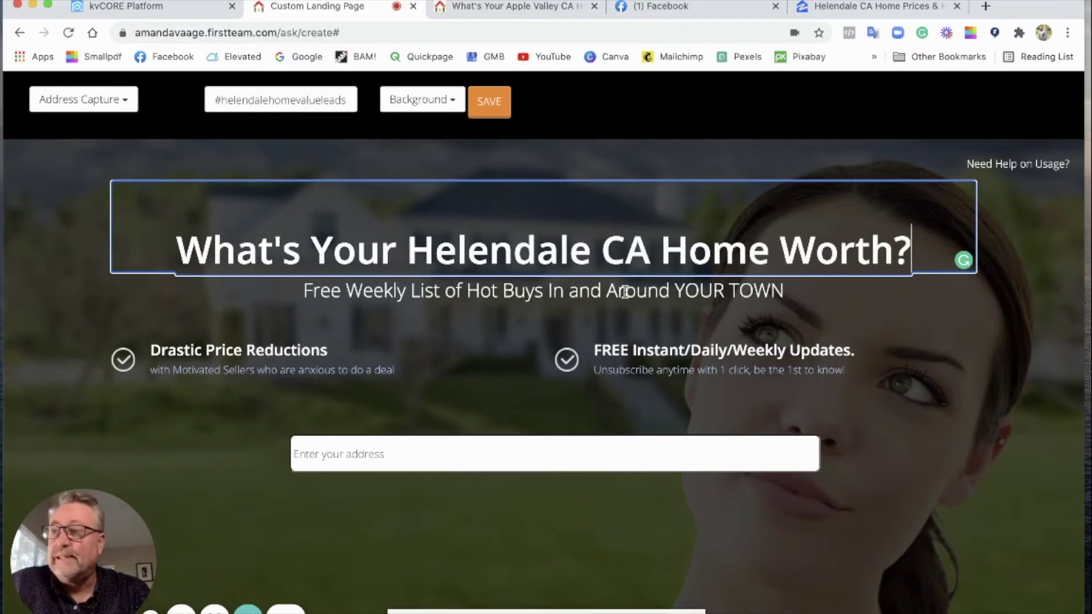
Add a blank line above the subheading, and copy the two-line value-gain text from the open Apple Valley landing page
left_click(441, 291)
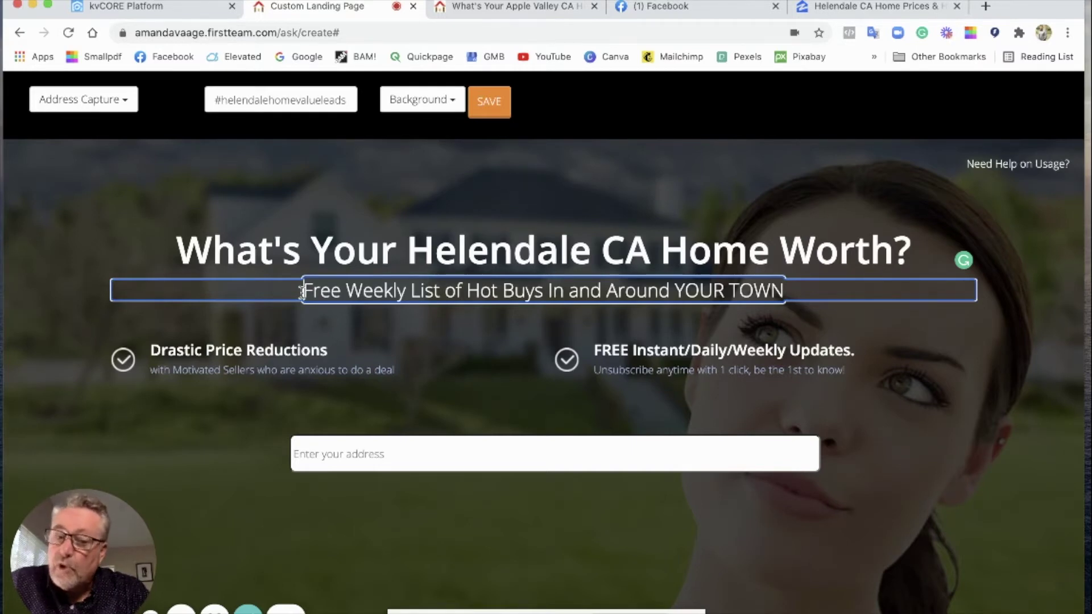
key("Return")
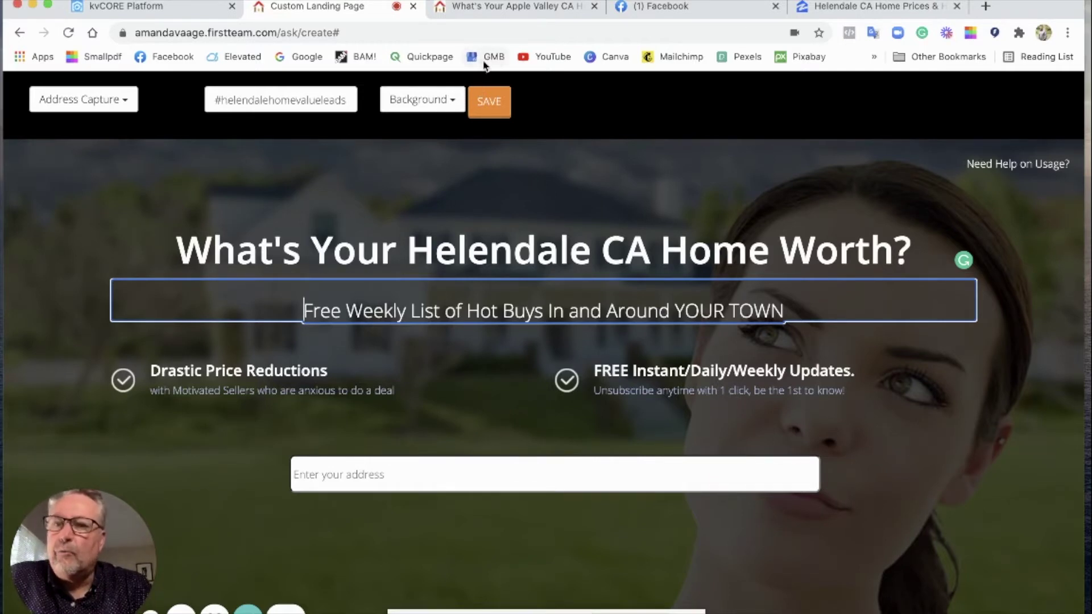
left_click(478, 7)
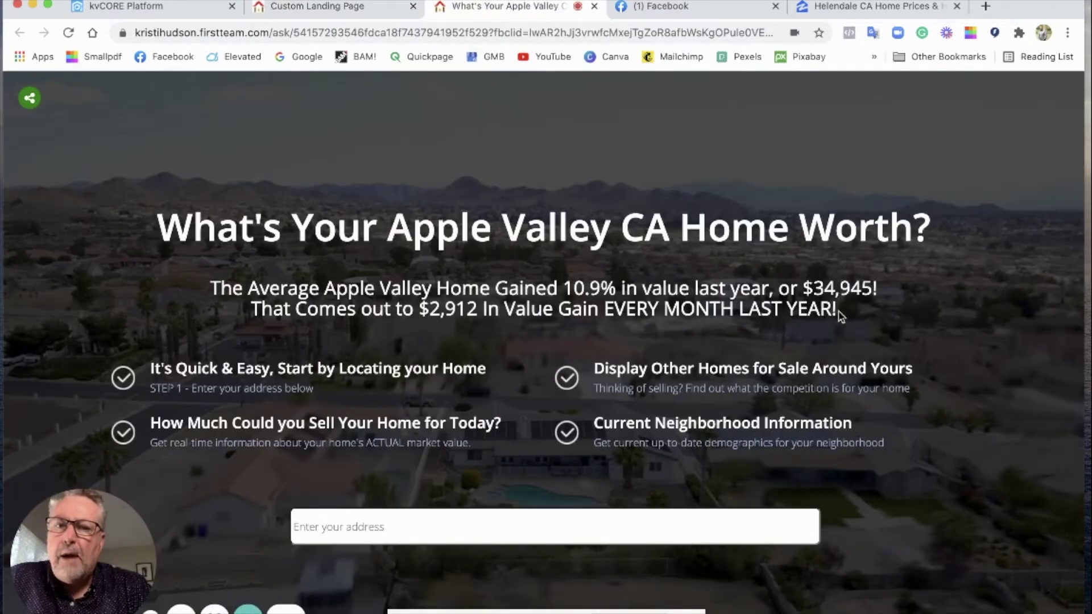
left_click_drag(837, 310, 211, 290)
key("super+c")
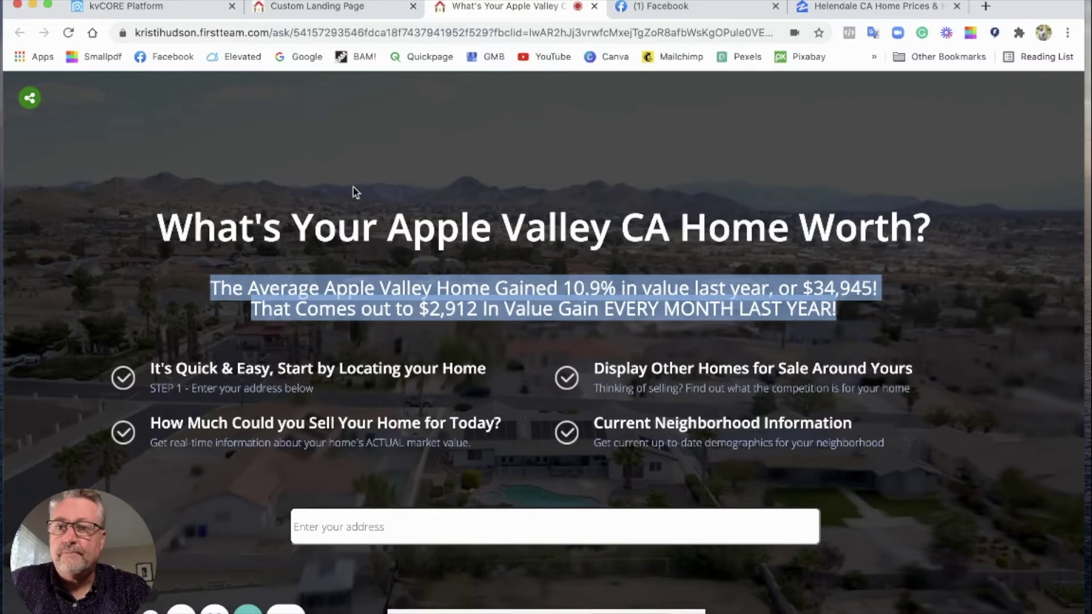
Replace the Helendale page's subheading text after the word "Free" with the copied two-line Apple Valley value-gain statement
left_click(374, 7)
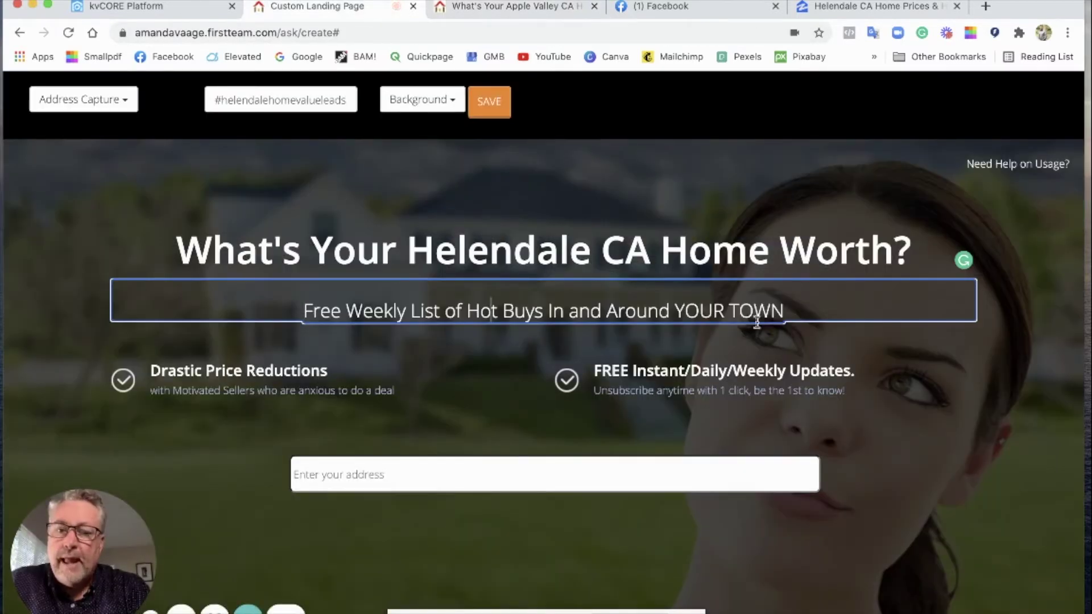
left_click_drag(789, 311, 520, 319)
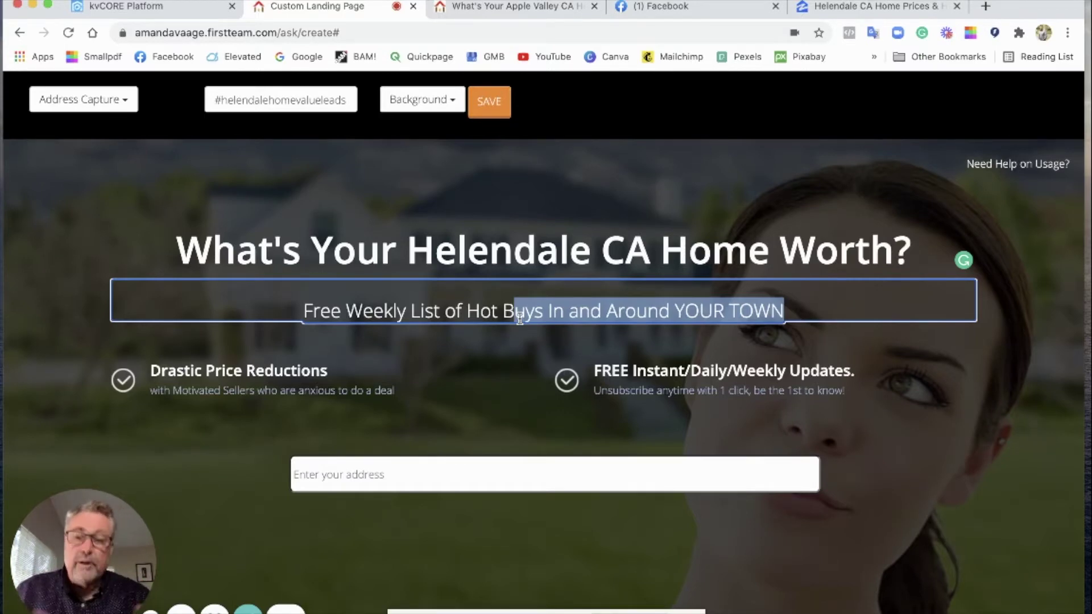
left_click(586, 310)
left_click(794, 310)
left_click_drag(794, 310, 349, 310)
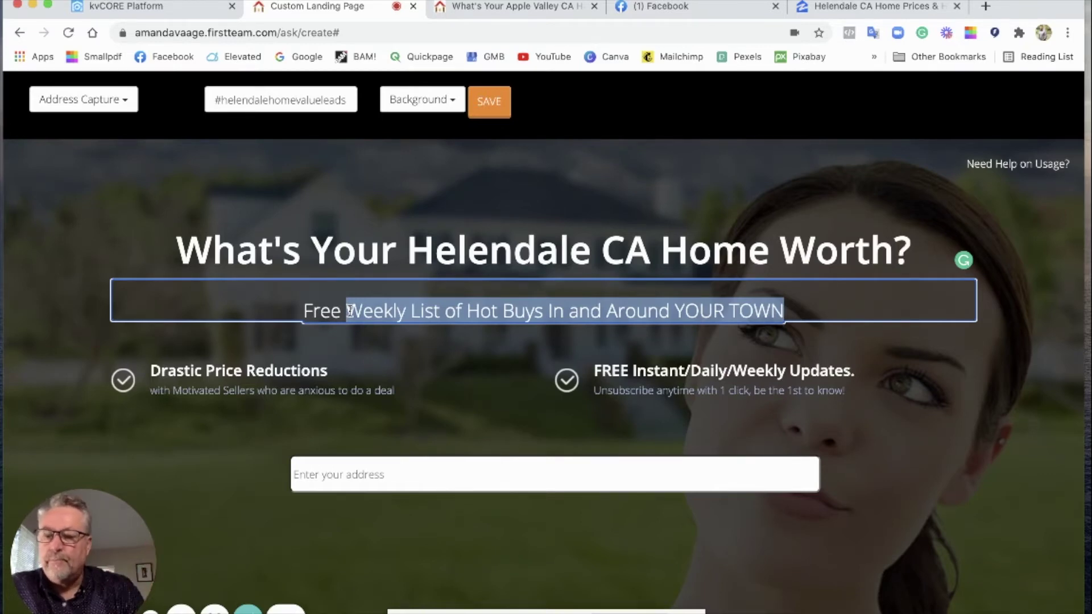
key("super+v")
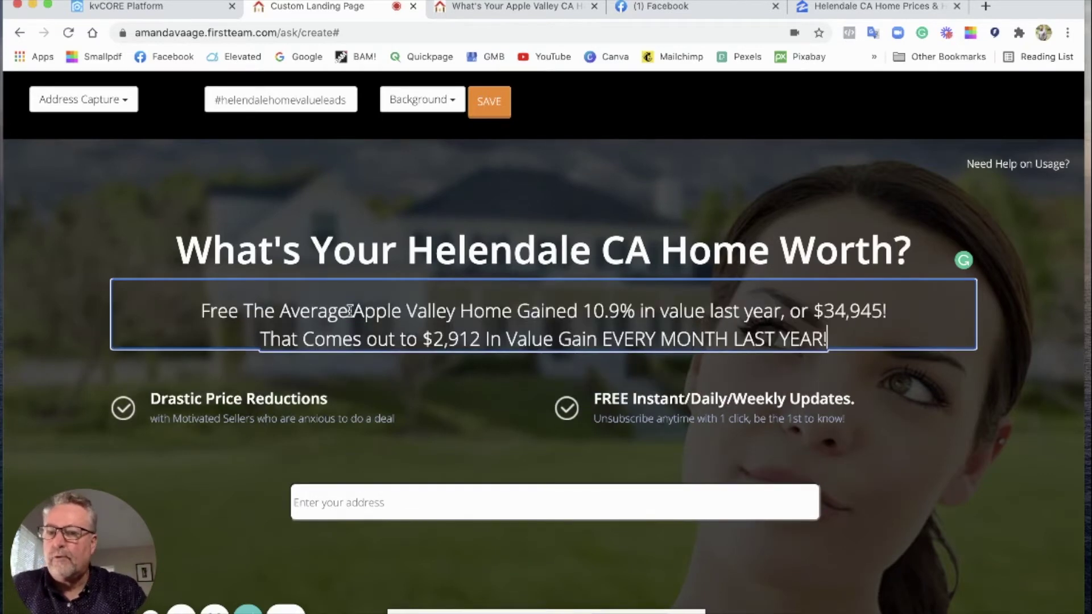
Remove the leftover word "Free" and its trailing space from the start of the subheading
left_click(243, 311)
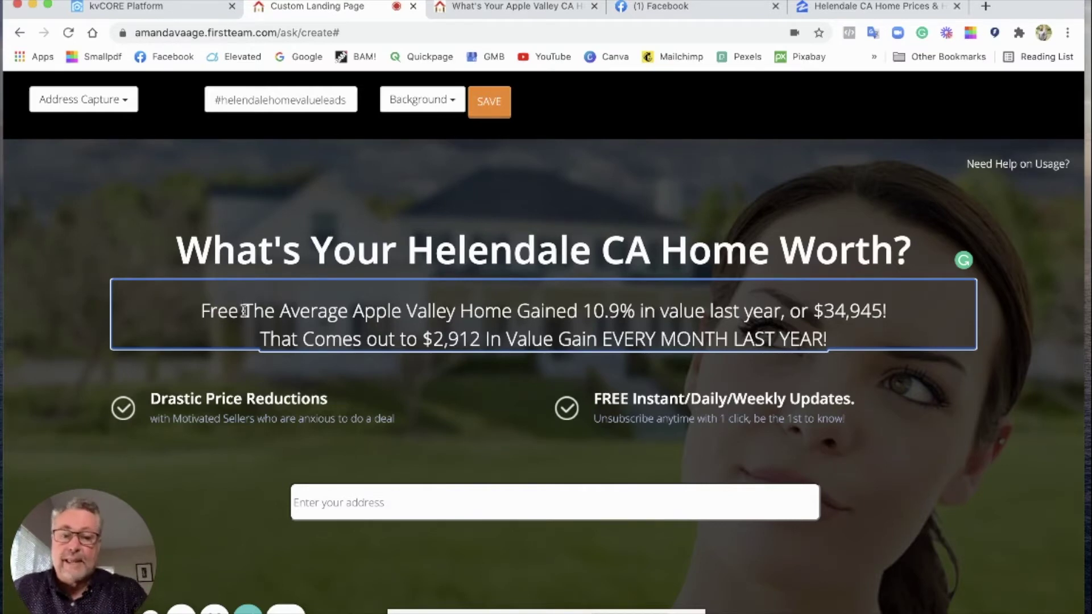
key("BackSpace")
key("BackSpace")
key("BackSpace")
key("BackSpace")
key("BackSpace")
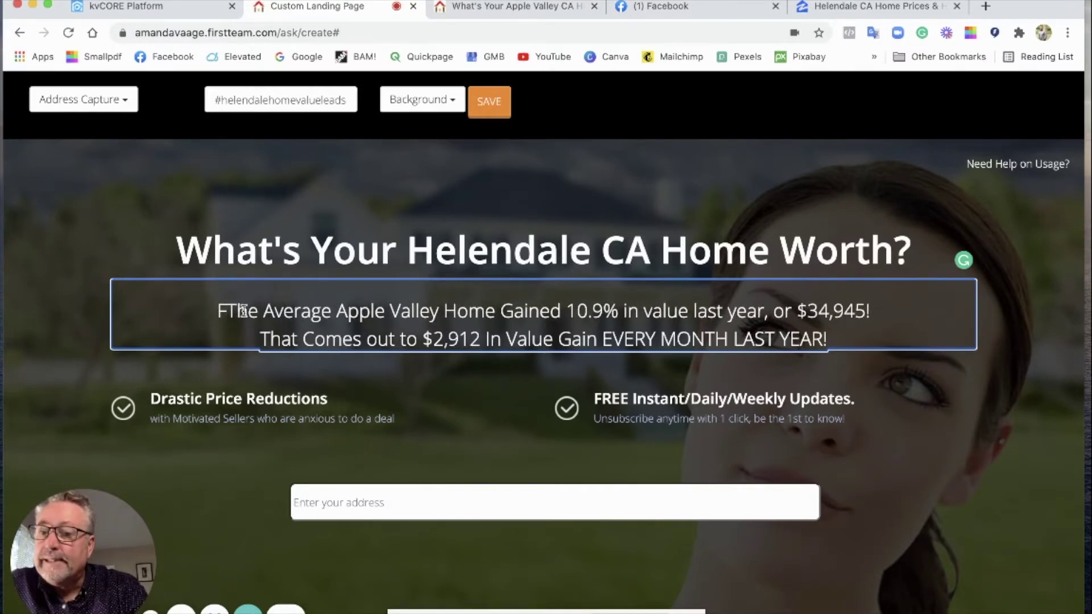
Replace "Apple Valley" with "Helendale" in the first line of the subheading
left_click(436, 311)
key("BackSpace")
key("BackSpace")
key("BackSpace")
key("BackSpace")
key("BackSpace")
key("BackSpace")
key("BackSpace")
key("BackSpace")
key("BackSpace")
key("BackSpace")
key("BackSpace")
key("BackSpace")
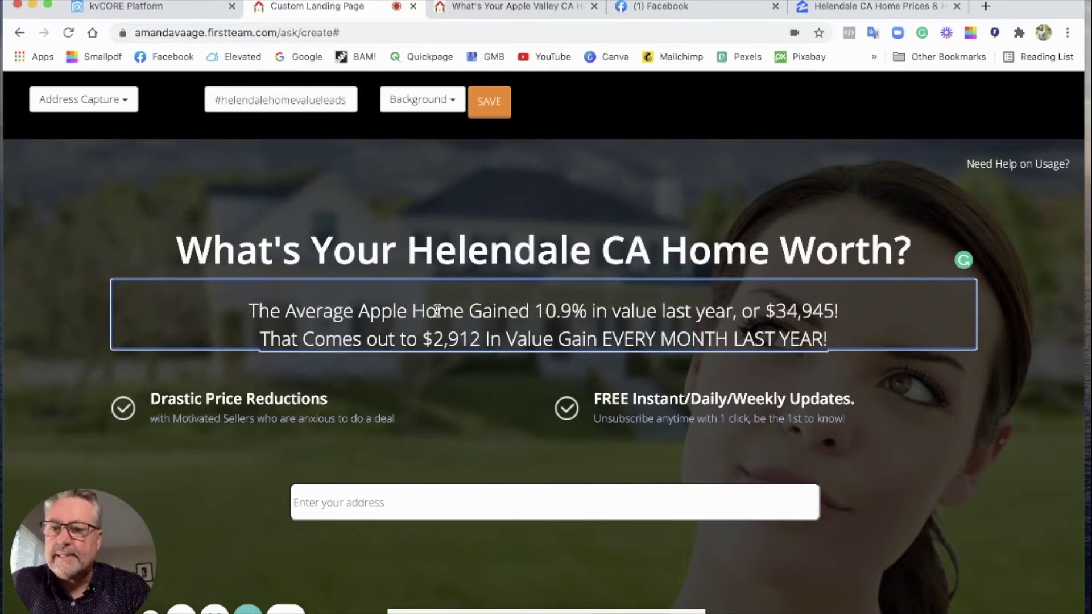
key("BackSpace")
type("Hele")
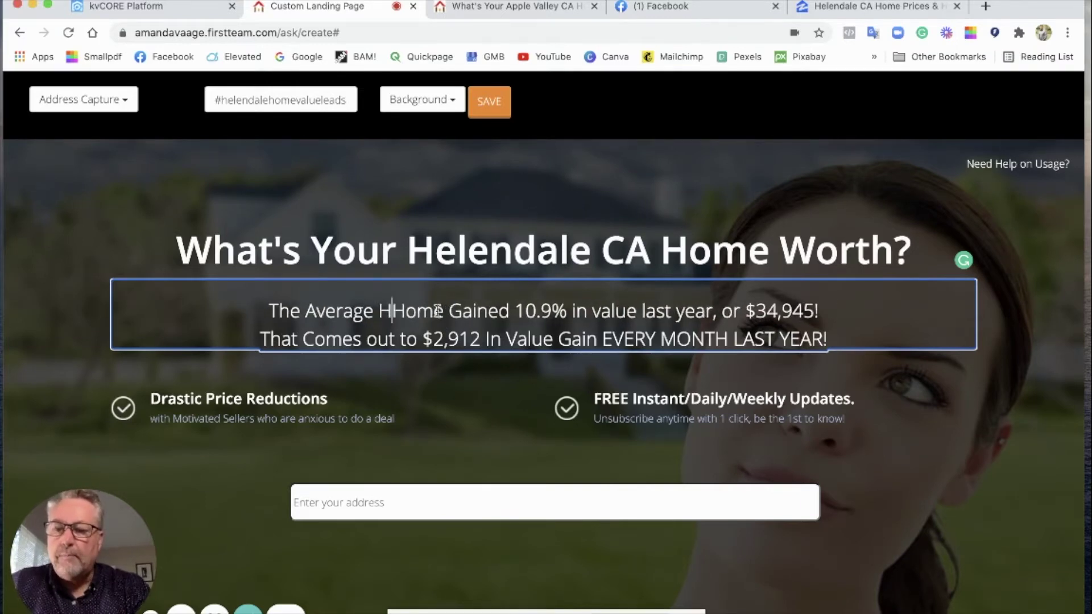
type("nda")
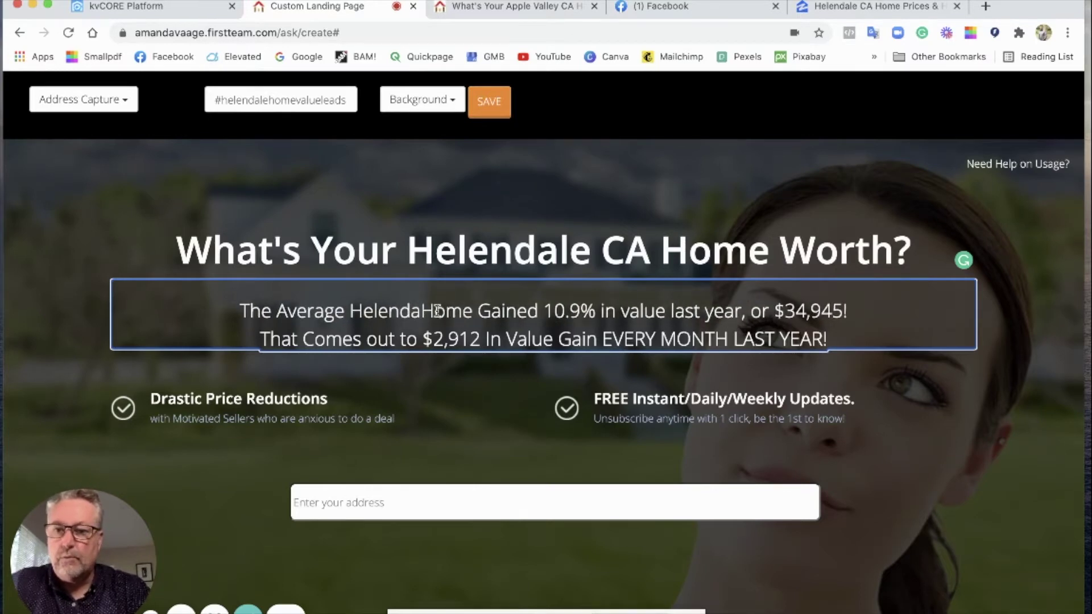
type("le")
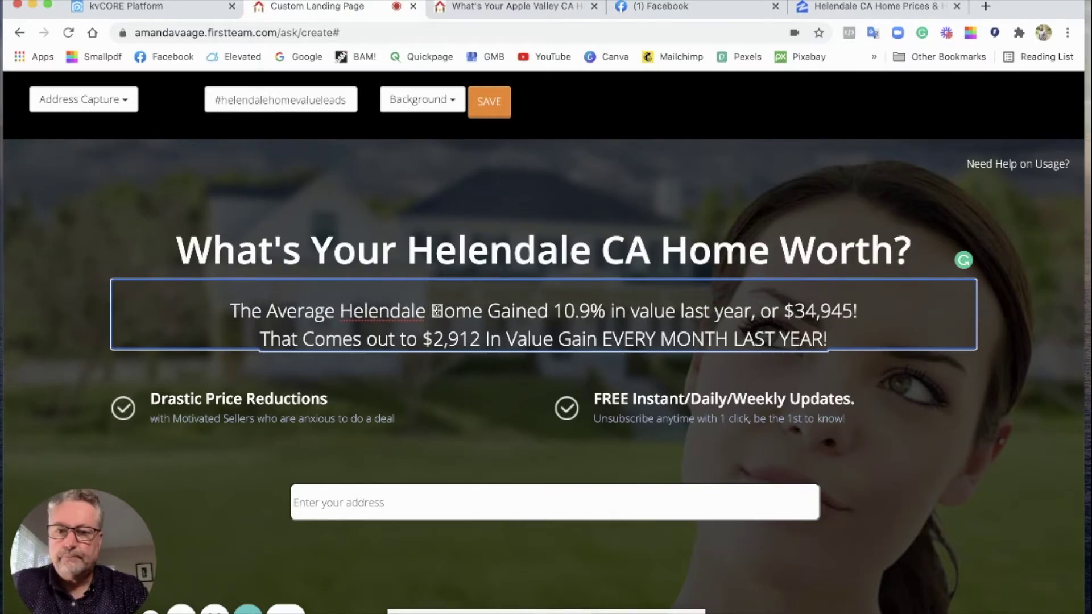
Set the gain percentage in the subheading to 11.6%, taken from the one-year change on Zillow's Helendale home values page
left_click(592, 310)
key("BackSpace")
key("BackSpace")
key("BackSpace")
key("BackSpace")
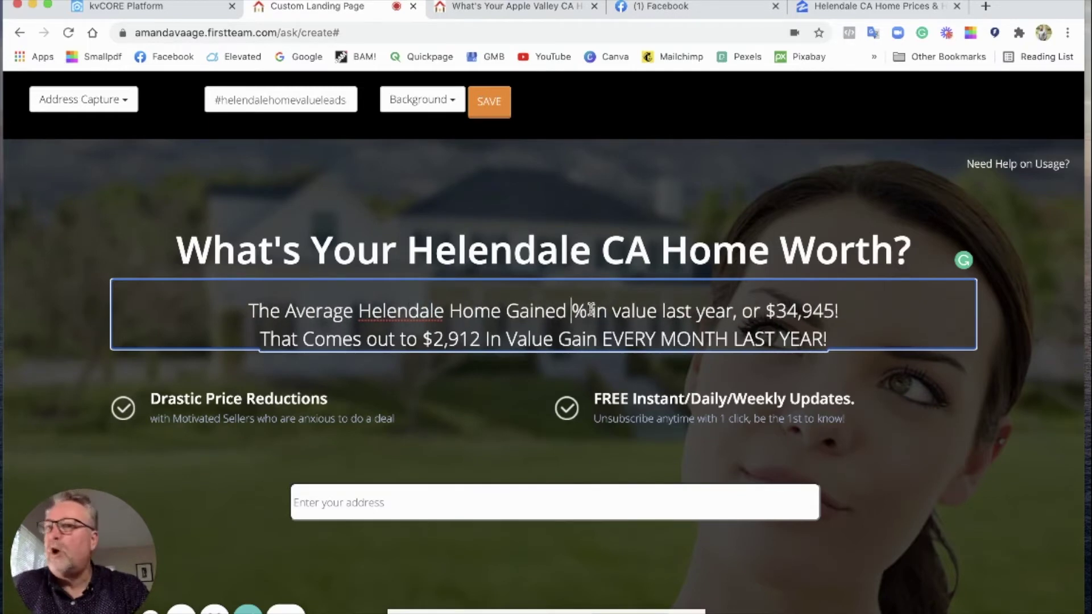
left_click(831, 8)
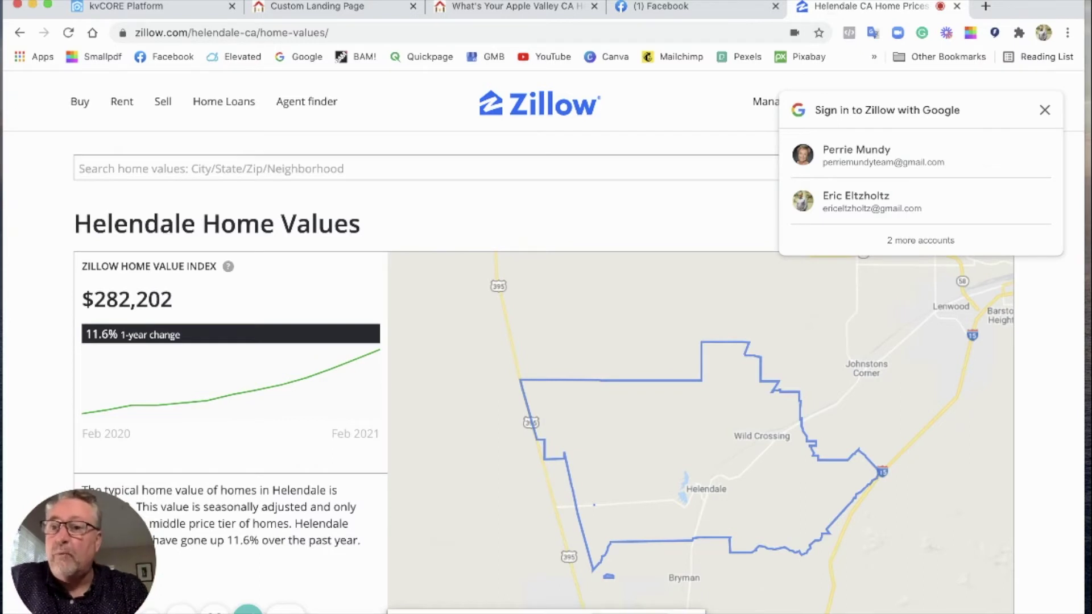
mouse_move(165, 105)
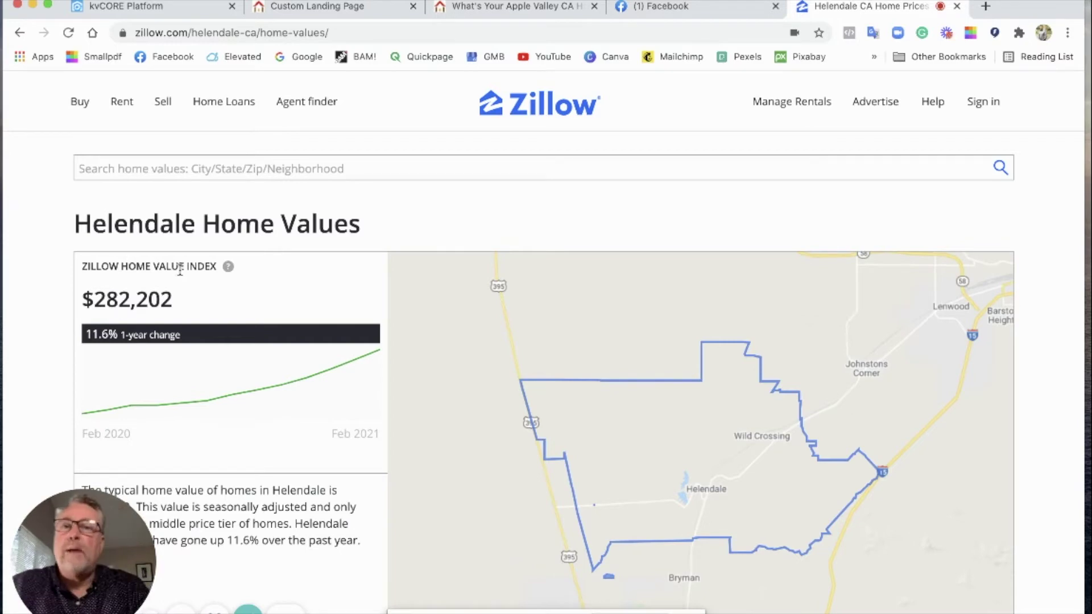
left_click(327, 11)
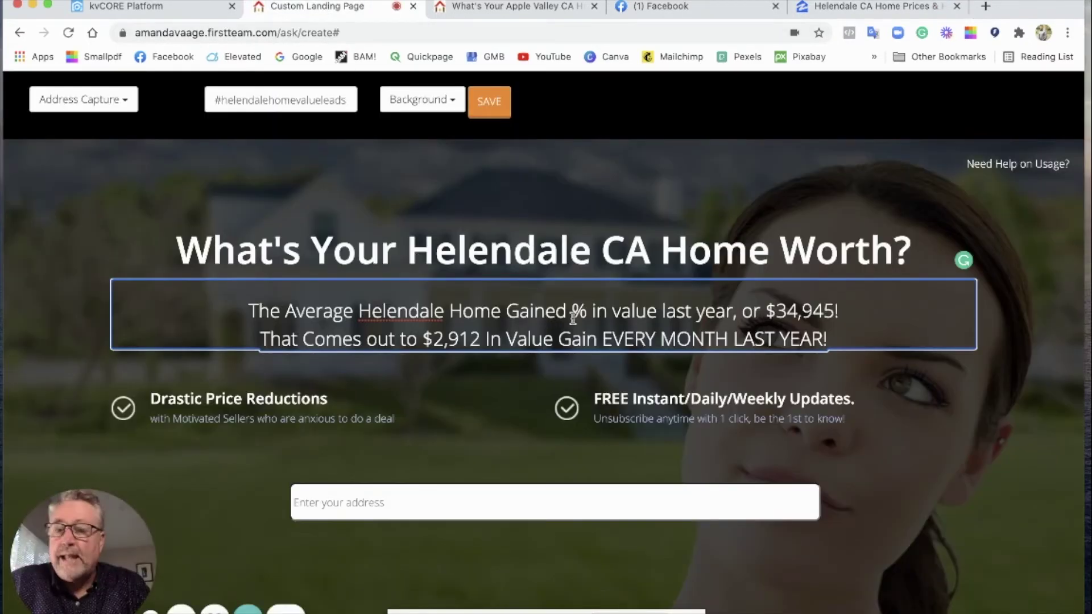
type("11.6")
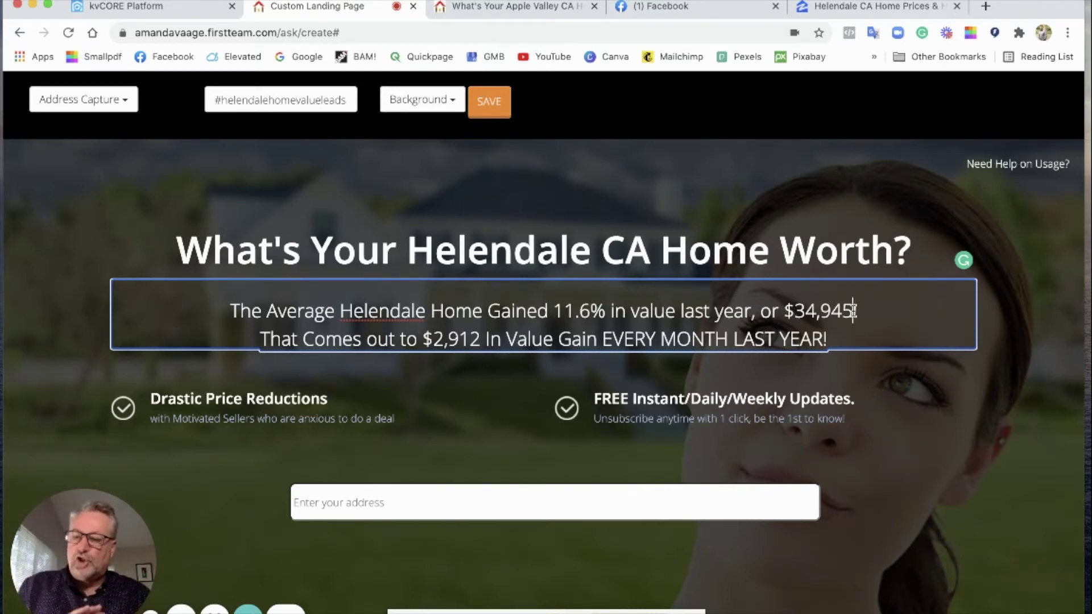
Set the yearly dollar gain in the subheading's first line to $32,735
key("BackSpace")
key("BackSpace")
key("BackSpace")
key("BackSpace")
key("BackSpace")
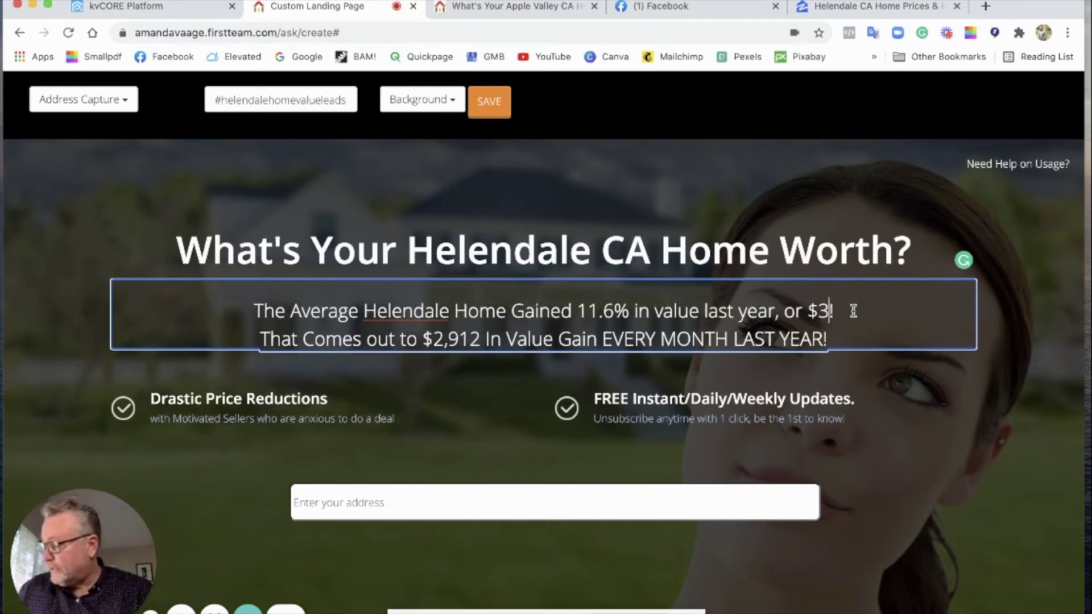
type("32")
key("BackSpace")
key("BackSpace")
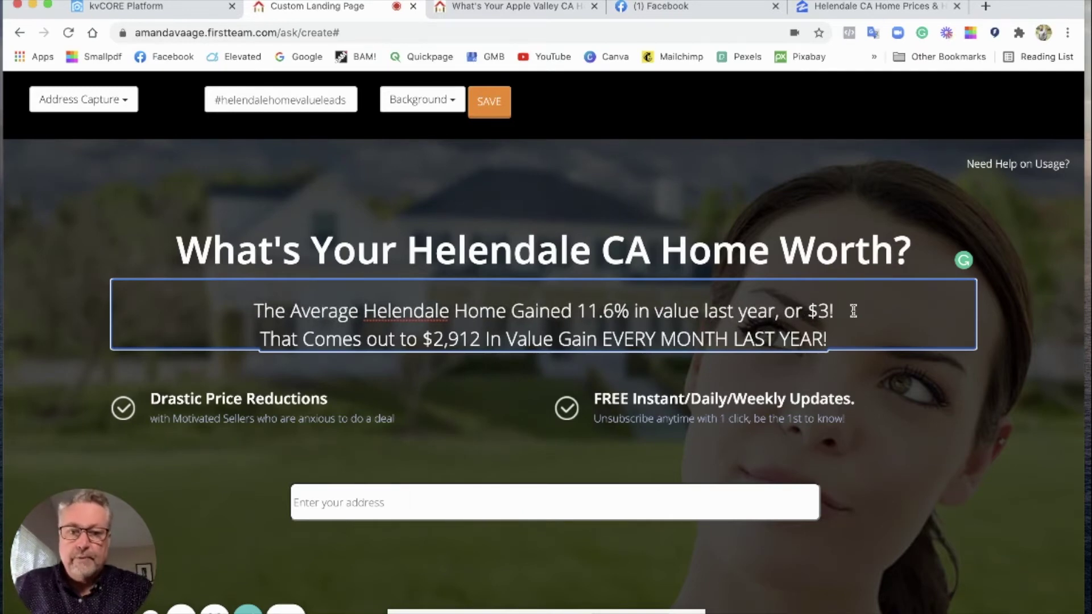
type("2,")
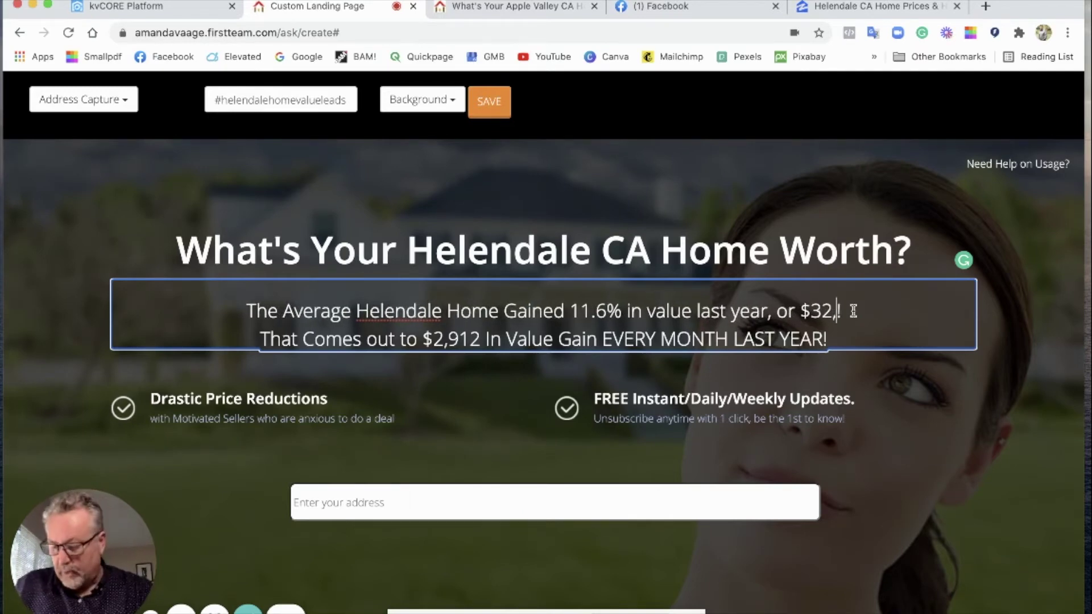
type("735")
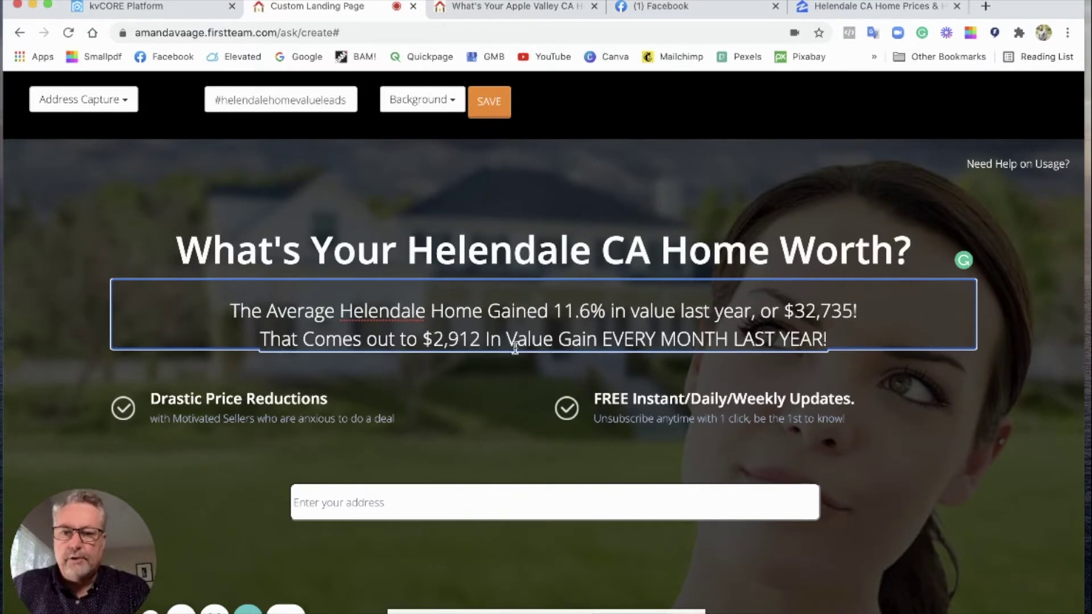
Set the monthly value gain in the subheading's second line to $2,727
left_click(480, 339)
key("BackSpace")
key("BackSpace")
key("BackSpace")
key("BackSpace")
key("BackSpace")
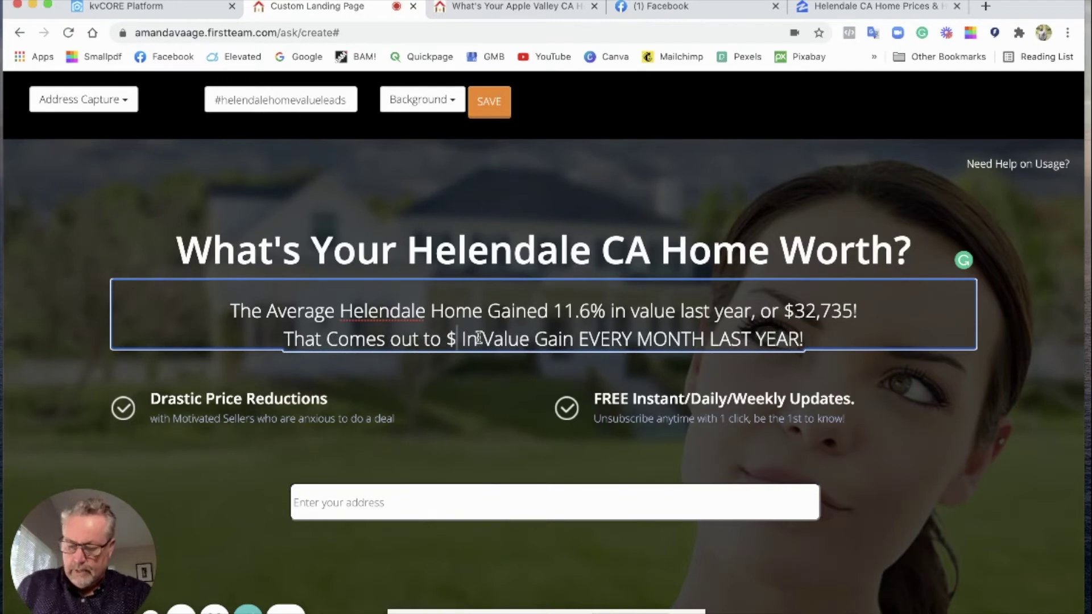
type("2,")
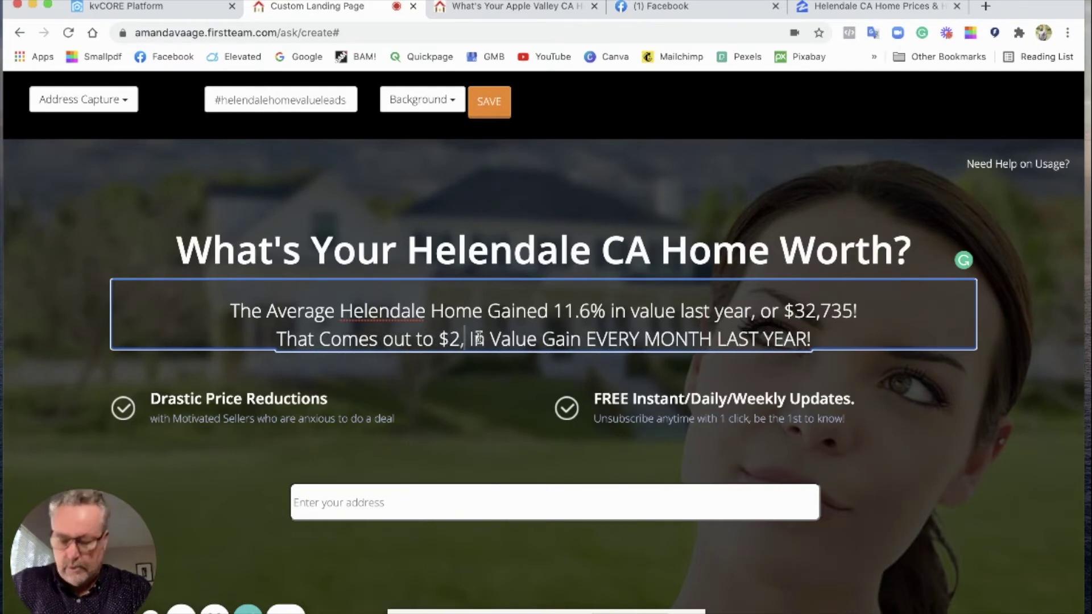
type("727")
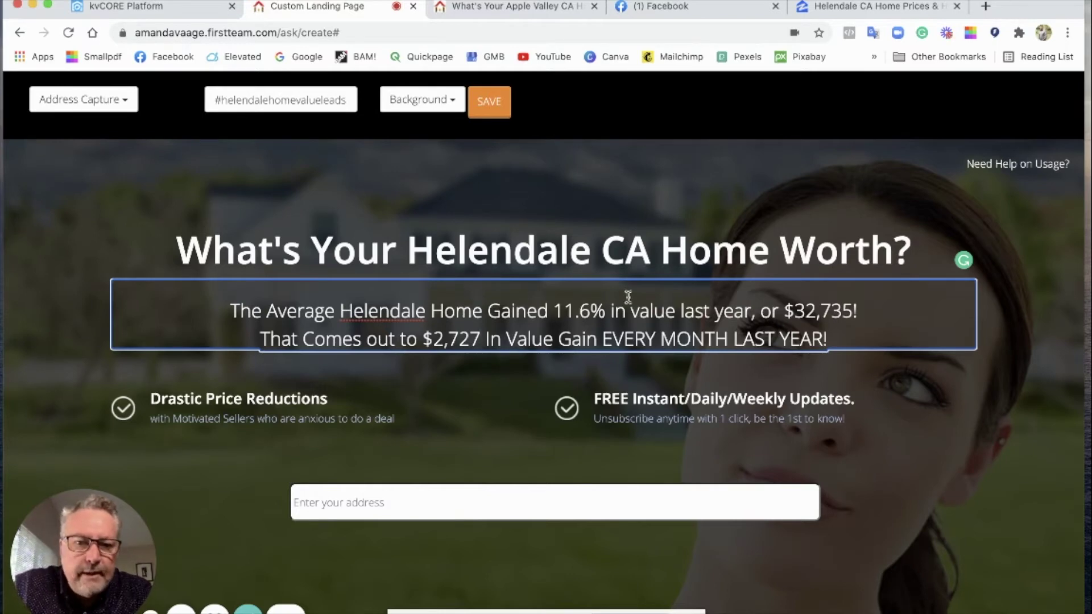
Delete "in value last year," between the percentage and "or" in the subheading's first line
left_click(762, 311)
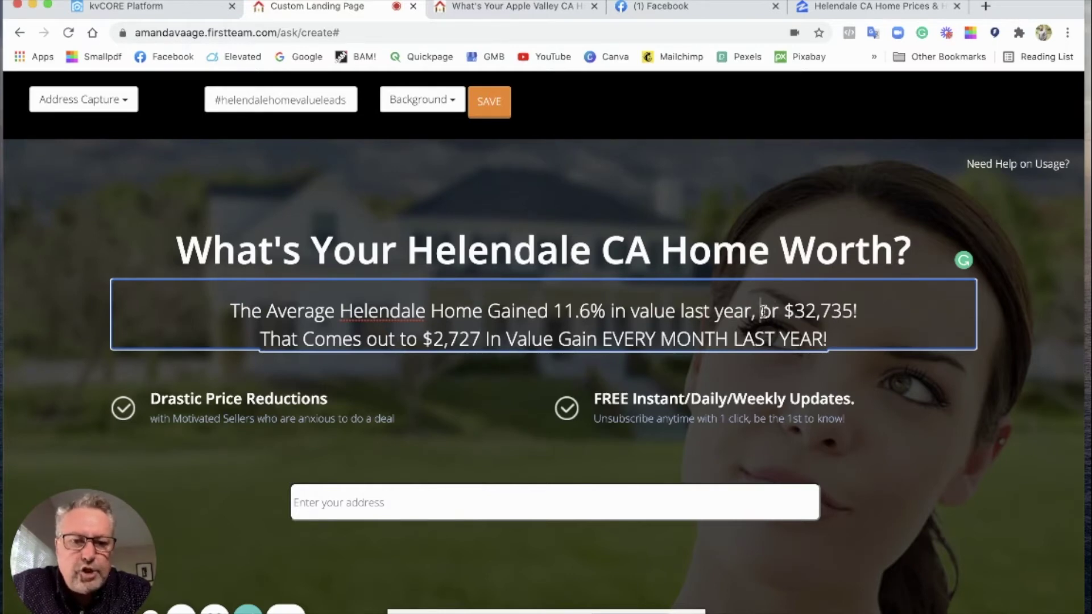
key("BackSpace")
key("BackSpace")
key("BackSpace")
key("BackSpace")
key("BackSpace")
key("BackSpace")
key("BackSpace")
key("BackSpace")
key("BackSpace")
key("BackSpace")
key("BackSpace")
key("BackSpace")
key("BackSpace")
key("BackSpace")
key("BackSpace")
key("BackSpace")
key("BackSpace")
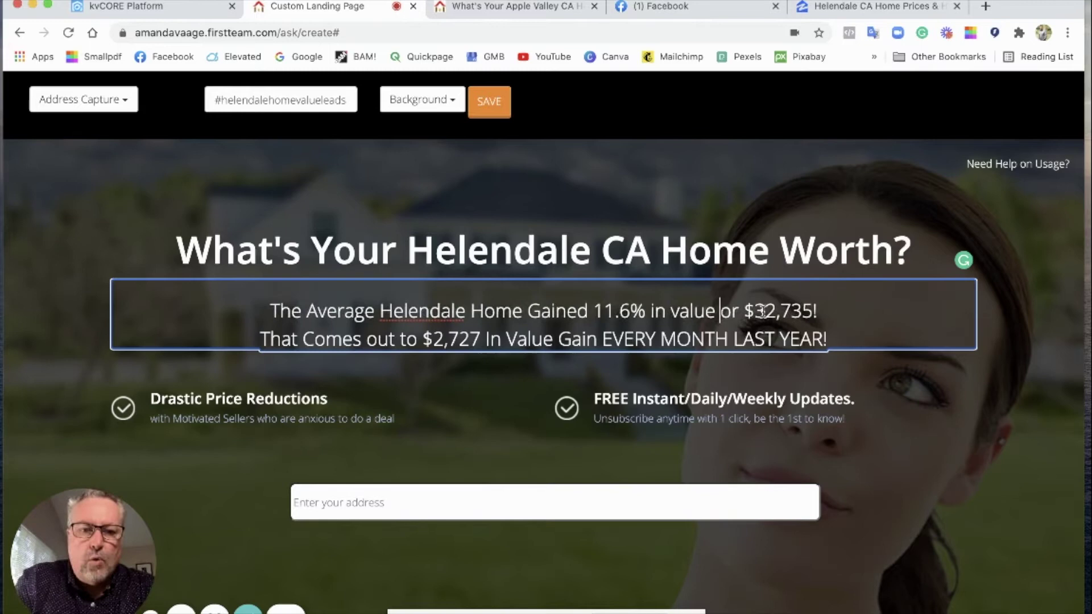
key("BackSpace")
key("BackSpace")
key("BackSpace")
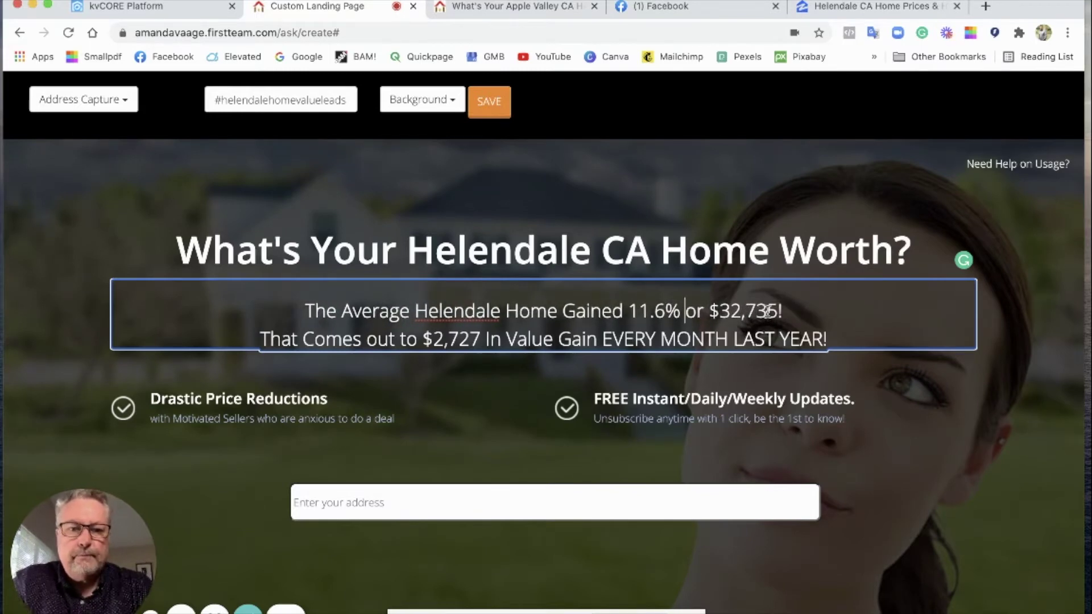
Replace the exclamation mark after the yearly dollar amount with "in value in the last year.", keeping "value" in lowercase
left_click(782, 310)
type("in")
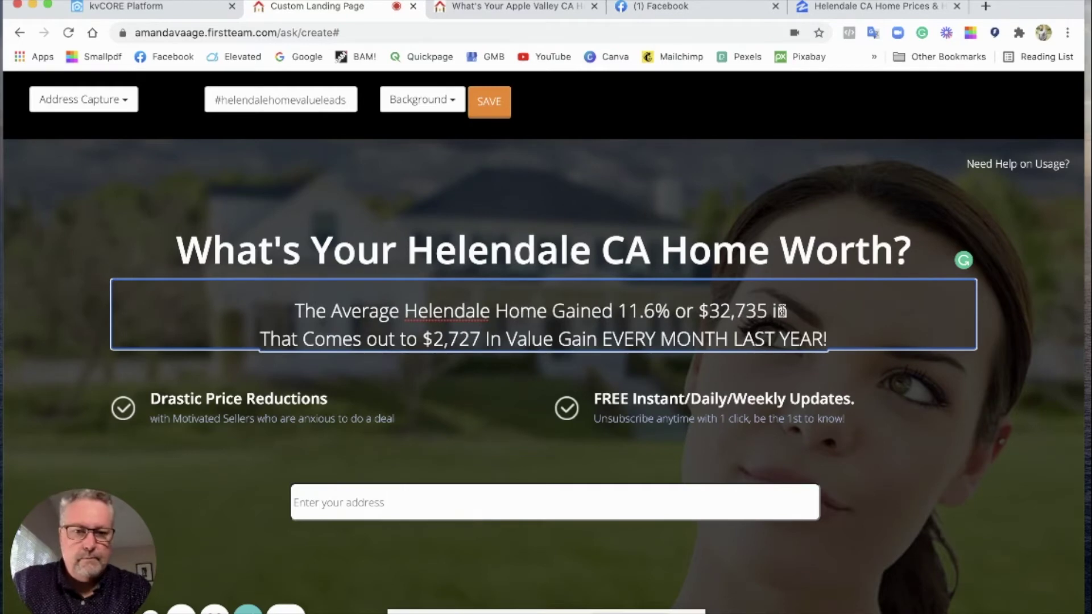
type(" val")
key("BackSpace")
key("BackSpace")
key("BackSpace")
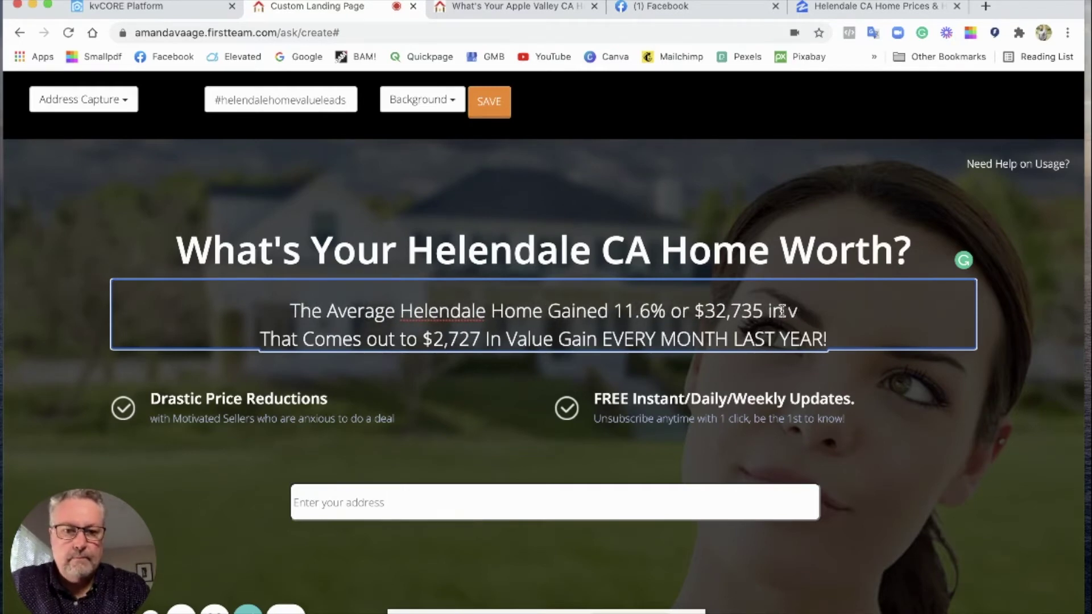
type("VA")
key("BackSpace")
type("a")
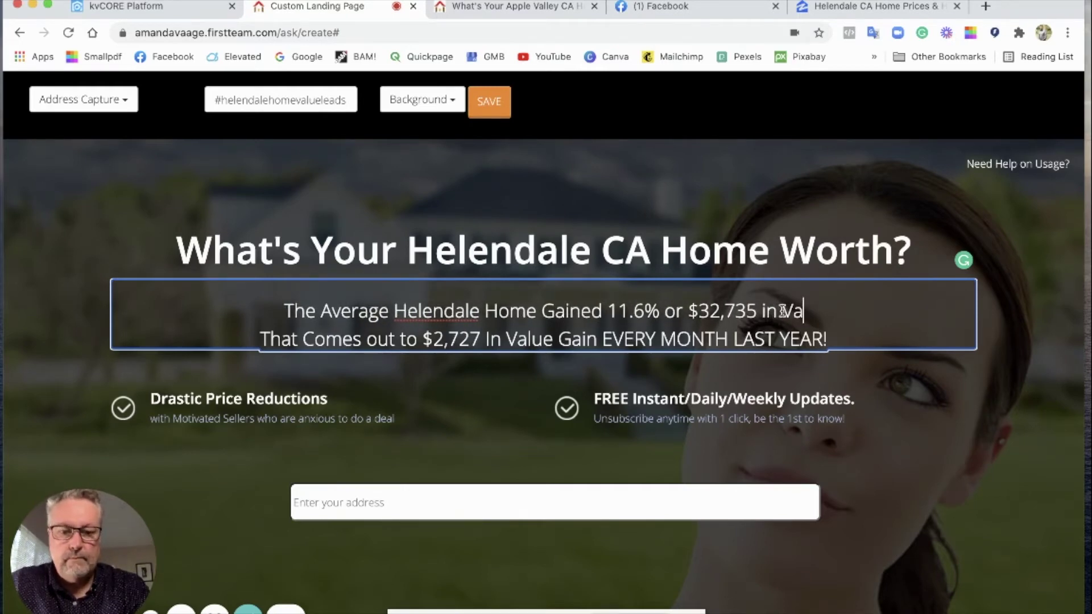
type("lue in the la")
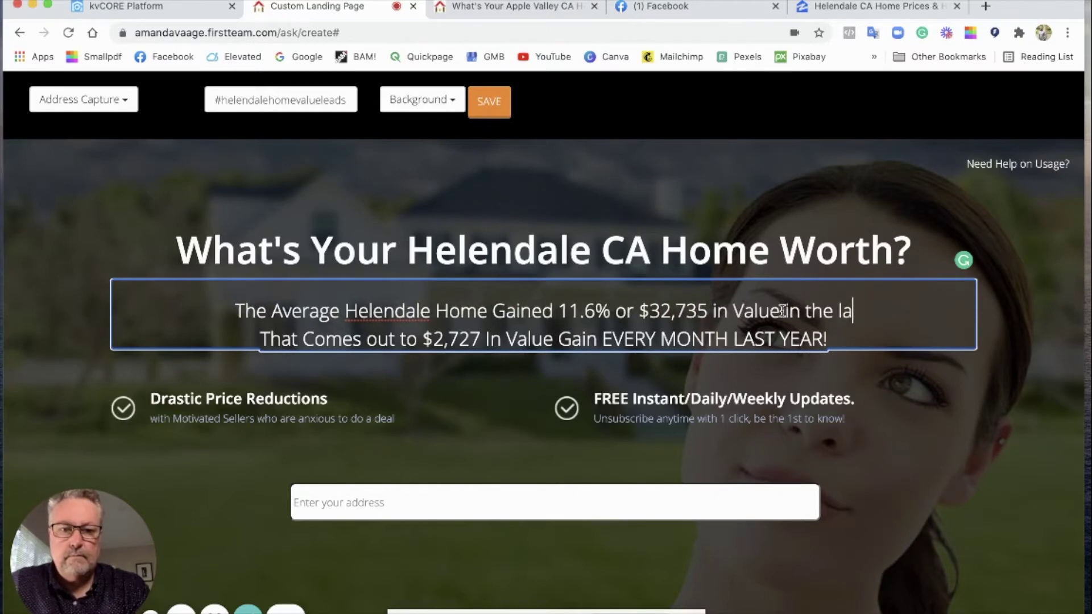
type("st year")
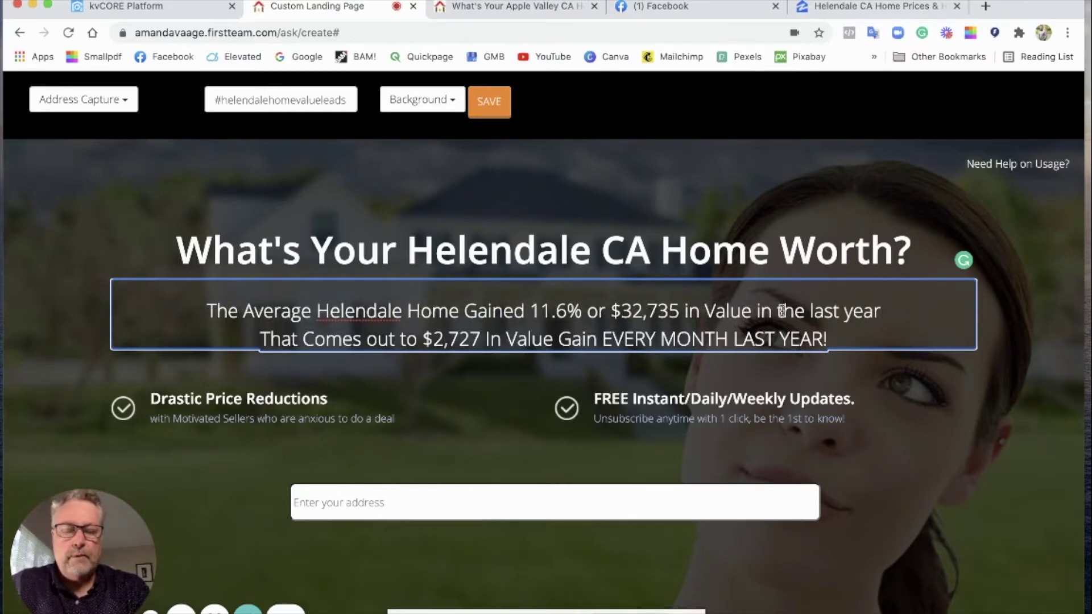
type(".")
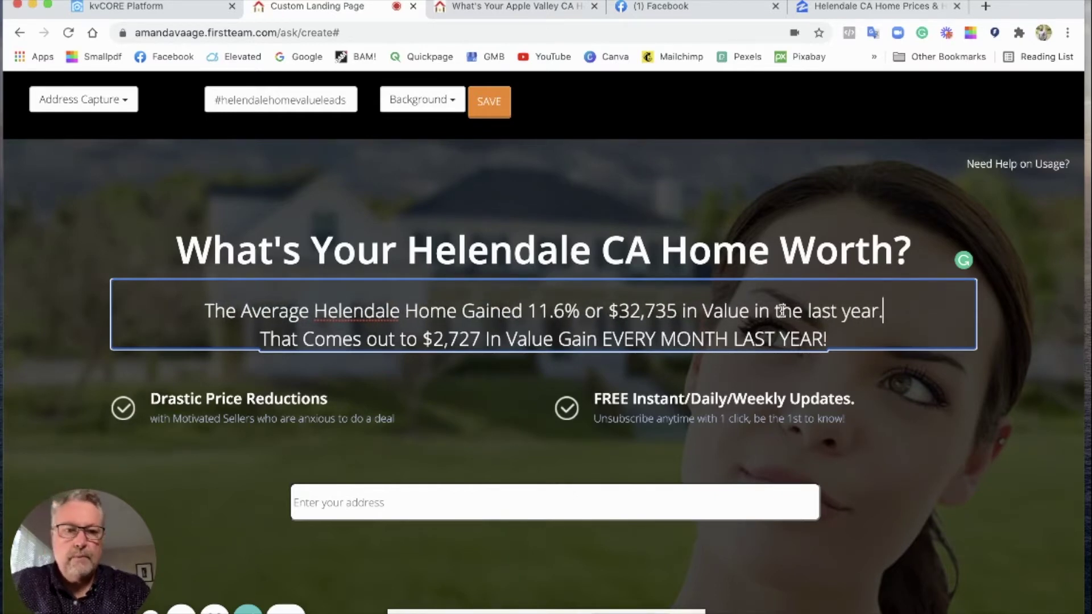
left_click(714, 311)
key("BackSpace")
type("v")
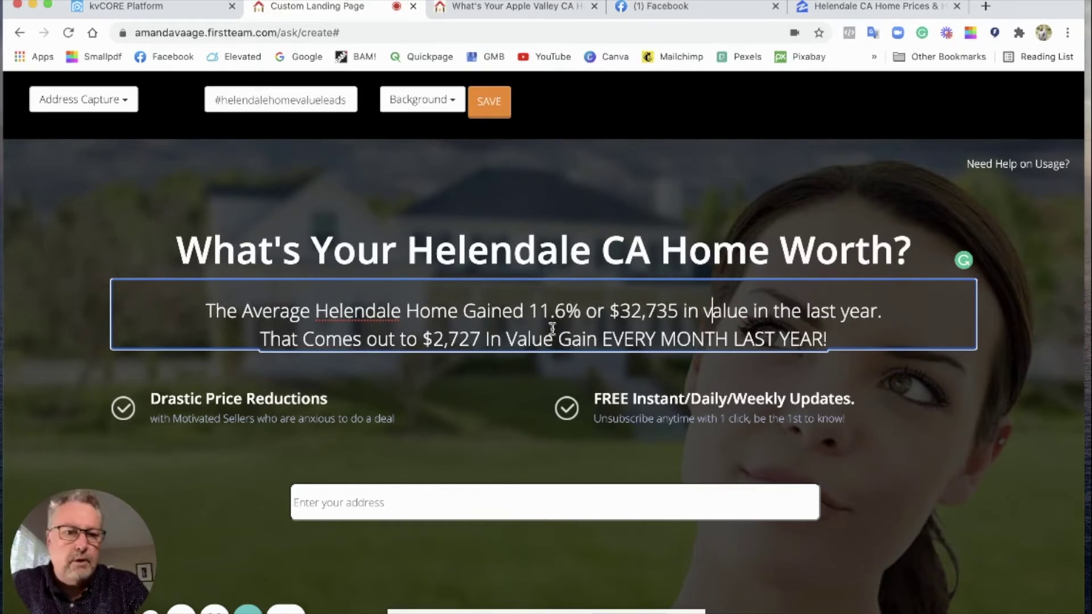
Copy the feature title "Display Other Homes for Sale Around Yours" from the open Apple Valley landing page
scroll(490, 340, "down", 1)
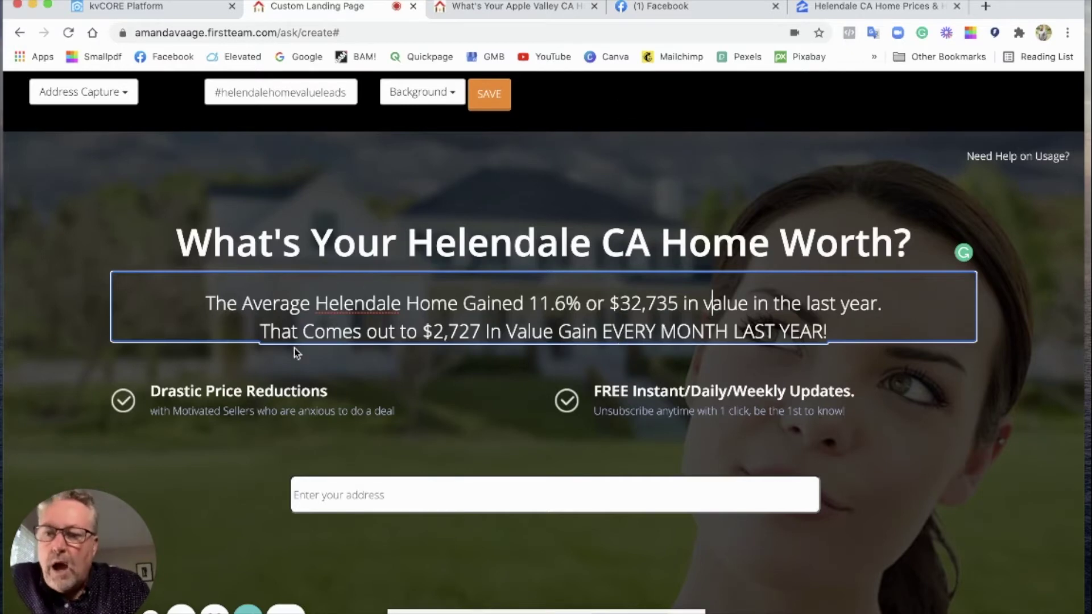
left_click(471, 6)
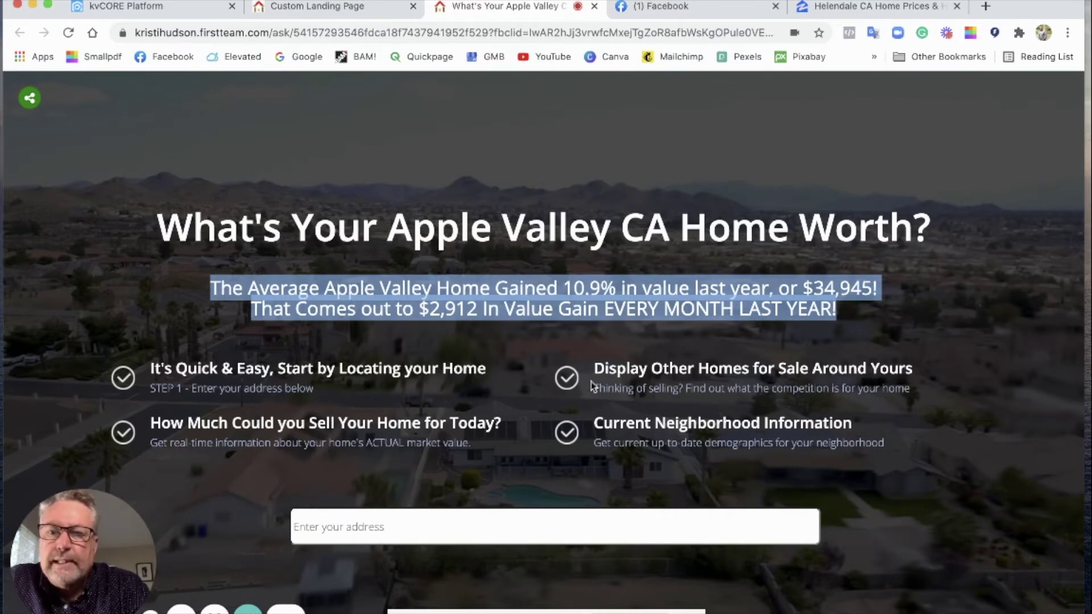
left_click(914, 371)
left_click_drag(914, 371, 593, 368)
key("super+c")
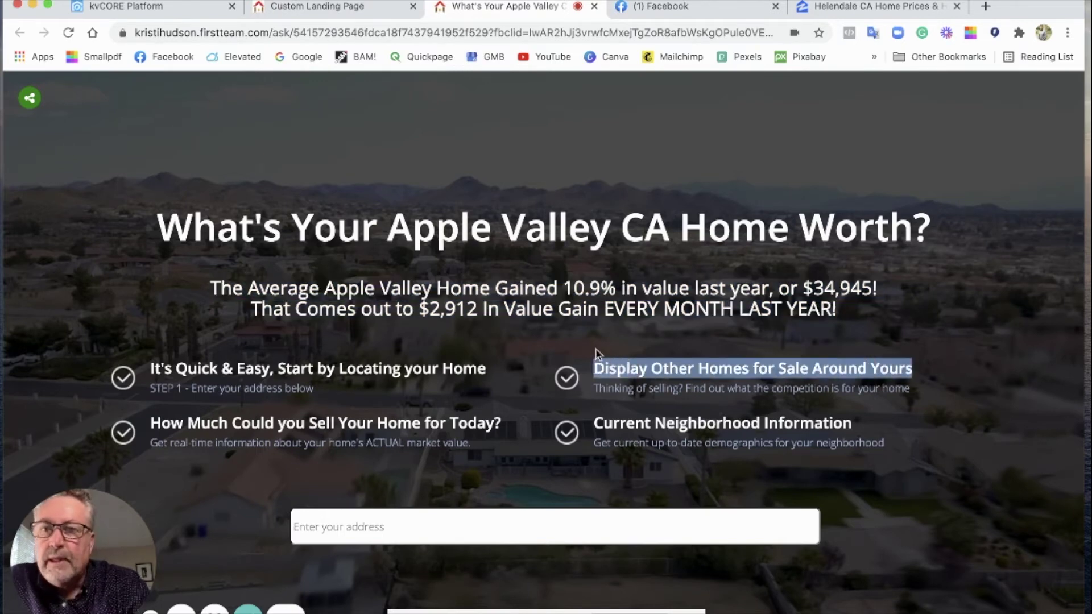
Replace the "Drastic Price Reductions" title on the Helendale page with the copied "Display Other Homes for Sale Around Yours"
left_click(378, 8)
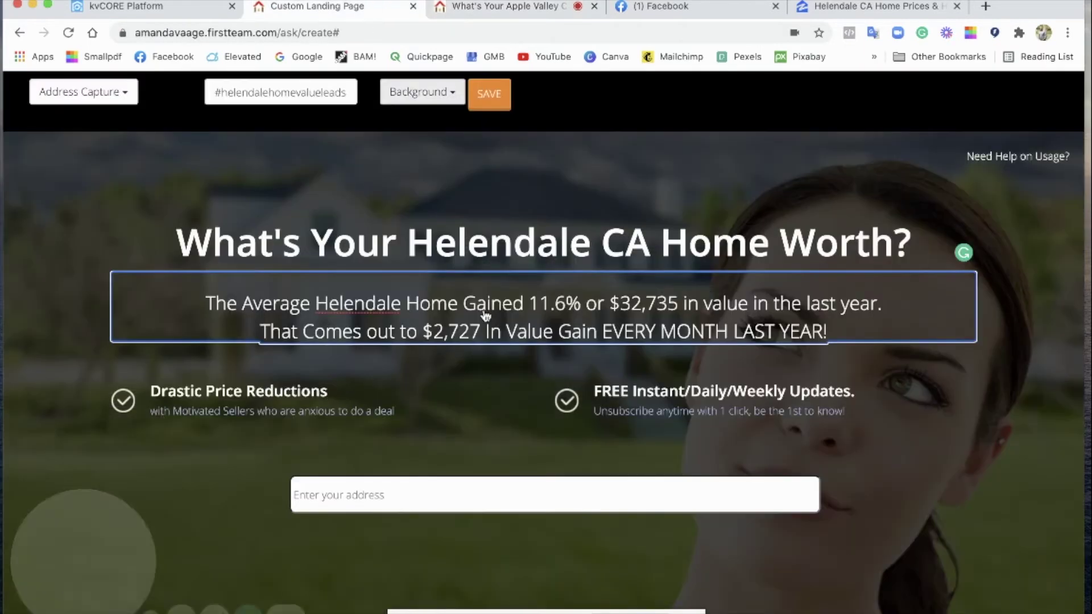
left_click_drag(330, 393, 179, 394)
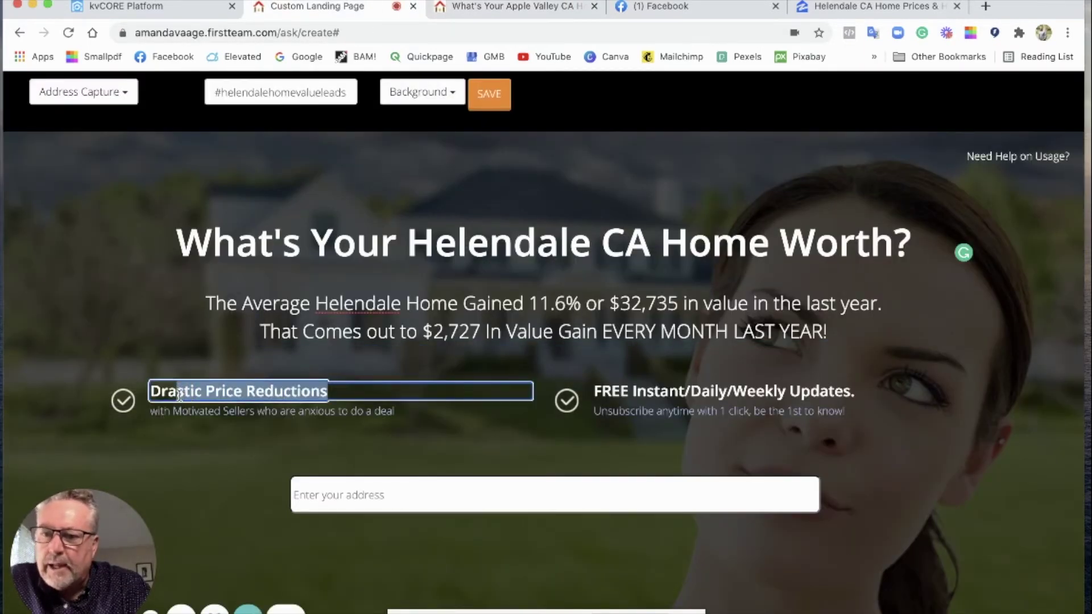
key("super+v")
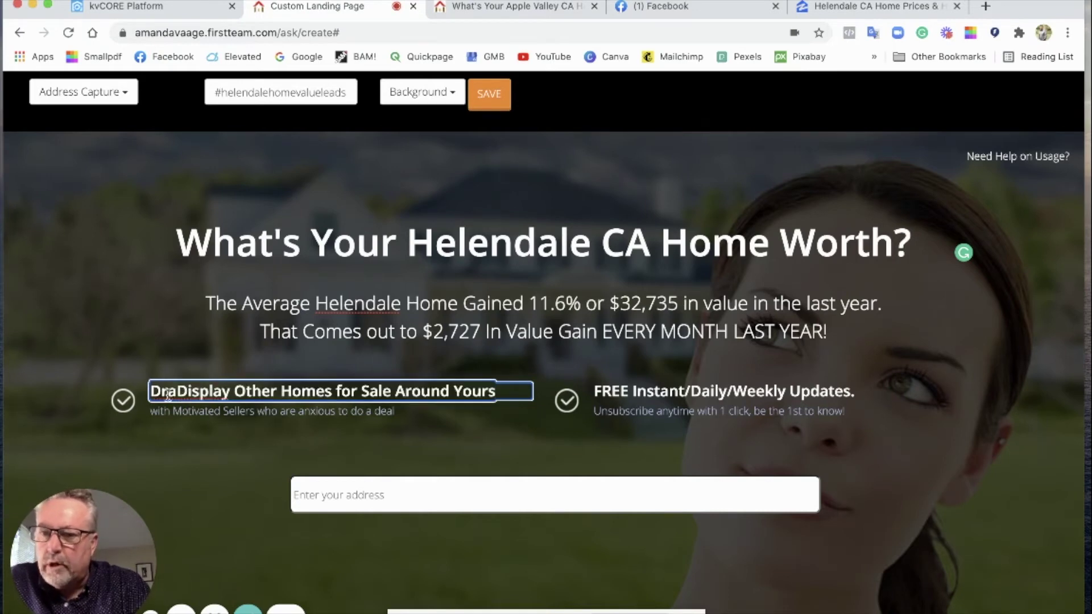
key("BackSpace")
key("BackSpace")
key("BackSpace")
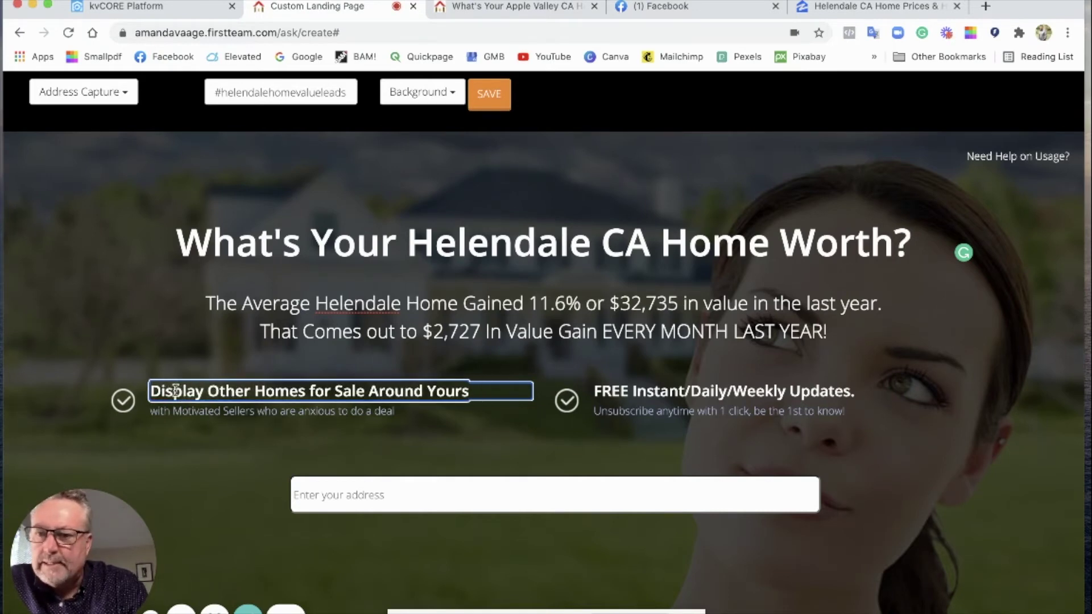
Replace the description under "Display Other Homes for Sale Around Yours" with the Apple Valley page's "Thinking of selling? Find out what the competition is for your home"
left_click(472, 6)
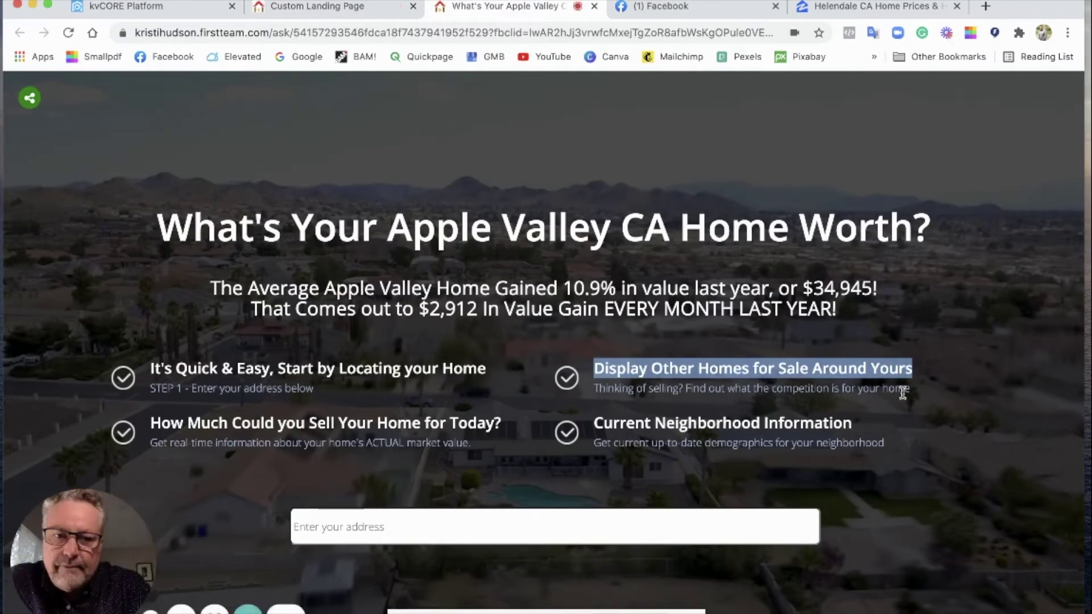
left_click_drag(912, 392, 593, 389)
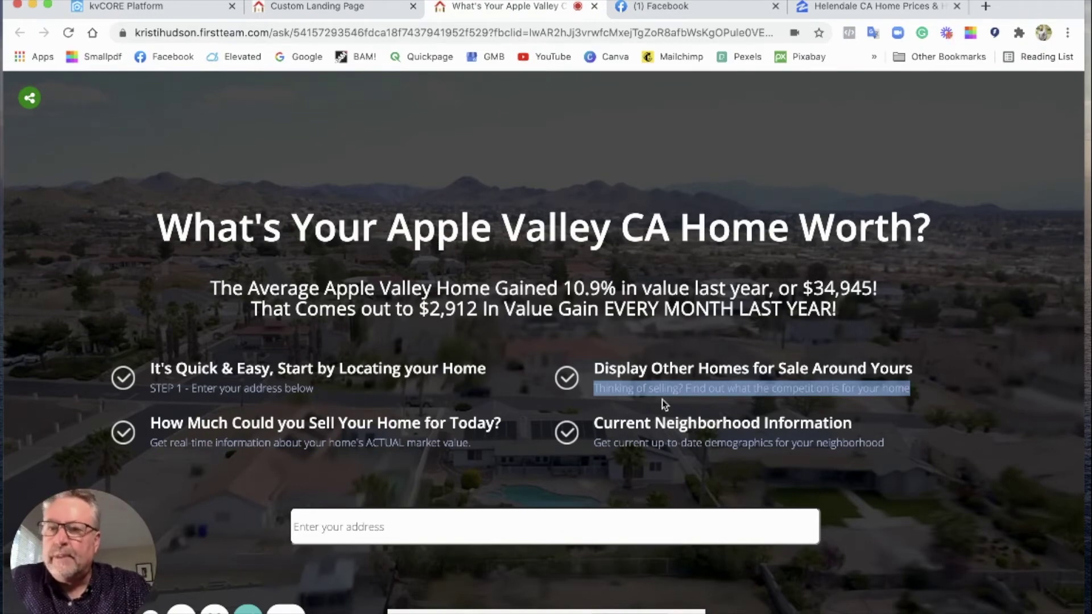
left_click(381, 9)
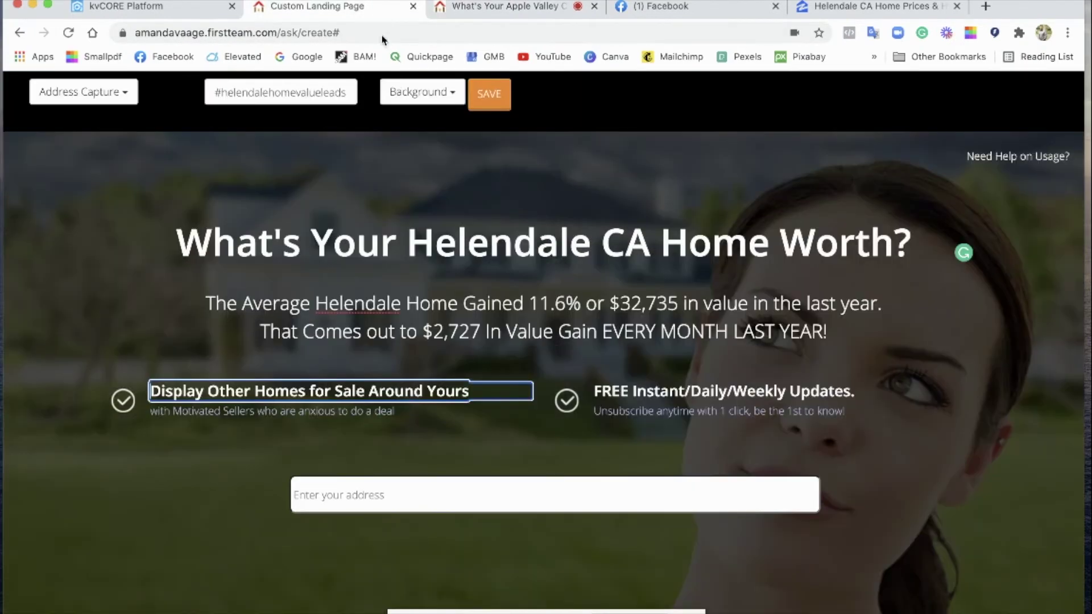
left_click_drag(399, 411, 176, 411)
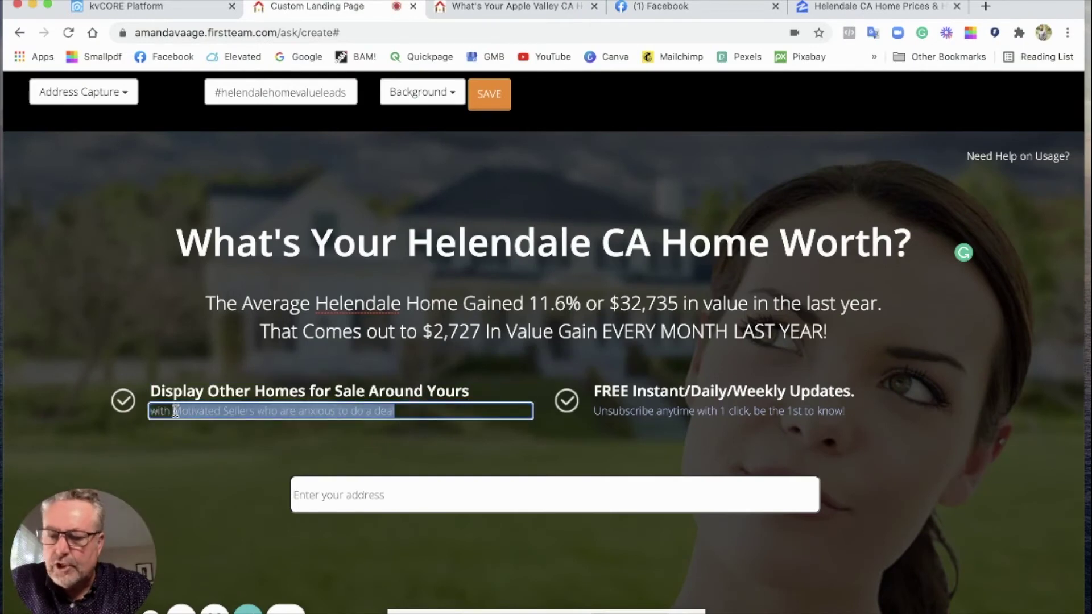
type("thinking of selling? Find out what the competition is for your home")
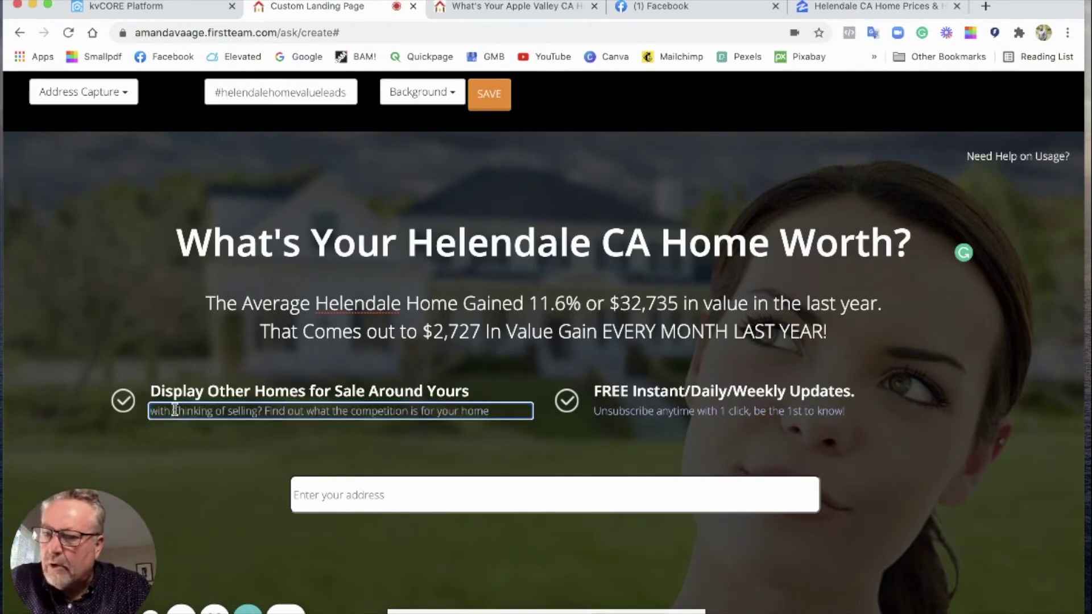
key("BackSpace")
key("BackSpace")
key("BackSpace")
key("BackSpace")
key("BackSpace")
key("BackSpace")
type("T")
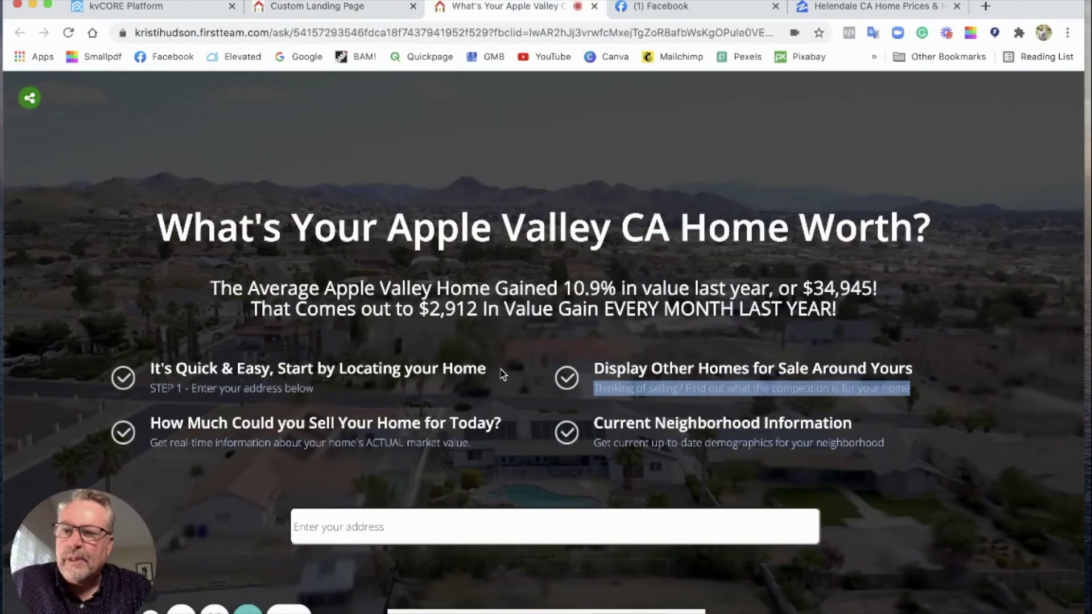
Replace the "FREE Instant/Daily/Weekly Updates." title with "It's Quick & Easy, Start by Locating your Home", copied from the Apple Valley page
left_click_drag(488, 373, 151, 366)
key("super+c")
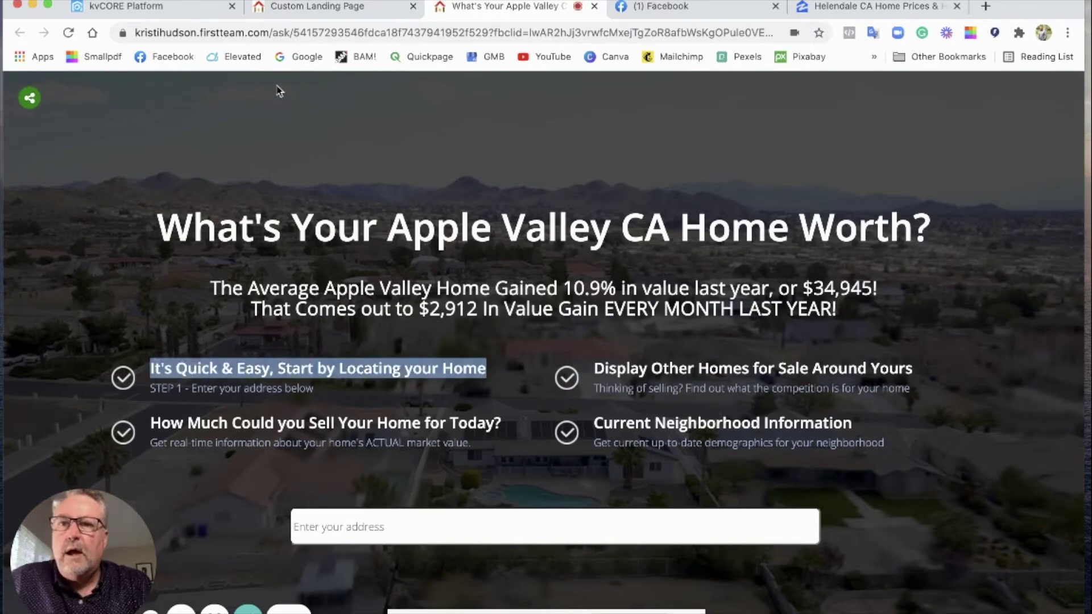
left_click(325, 8)
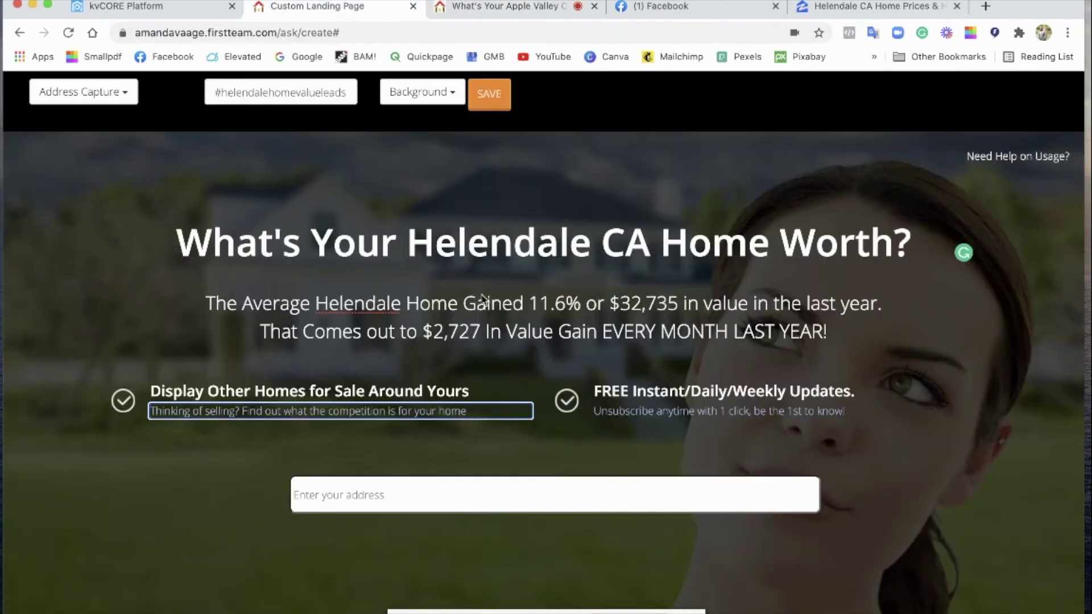
left_click(703, 388)
left_click_drag(857, 393, 631, 392)
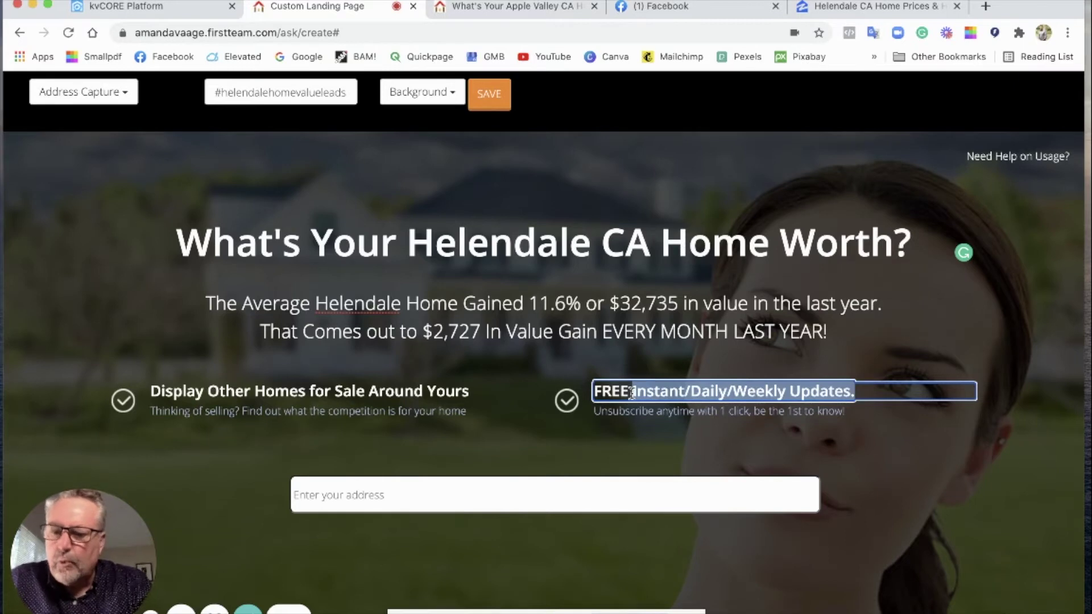
key("super+v")
left_click(634, 391)
key("BackSpace")
key("BackSpace")
key("BackSpace")
key("BackSpace")
key("BackSpace")
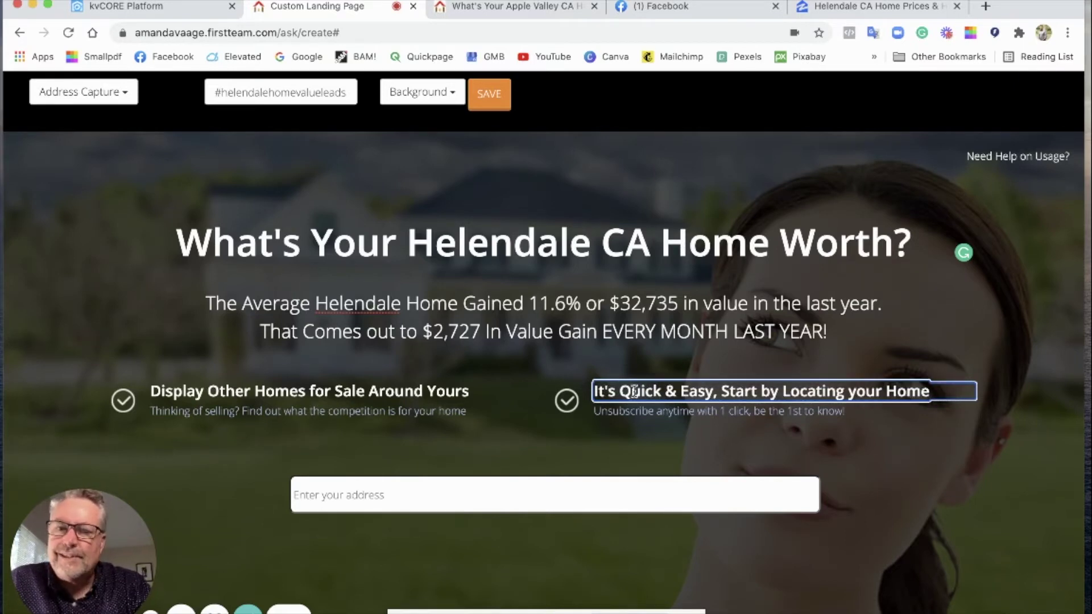
Copy the description "STEP 1 - Enter your address below" from the Apple Valley landing page
left_click(489, 17)
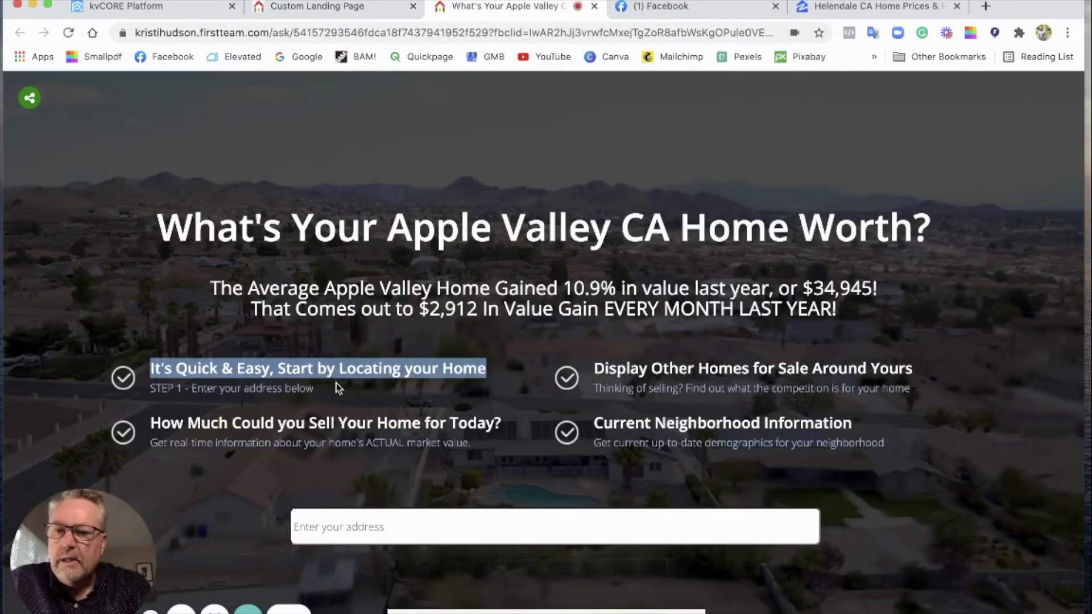
left_click_drag(320, 390, 151, 388)
key("super+c")
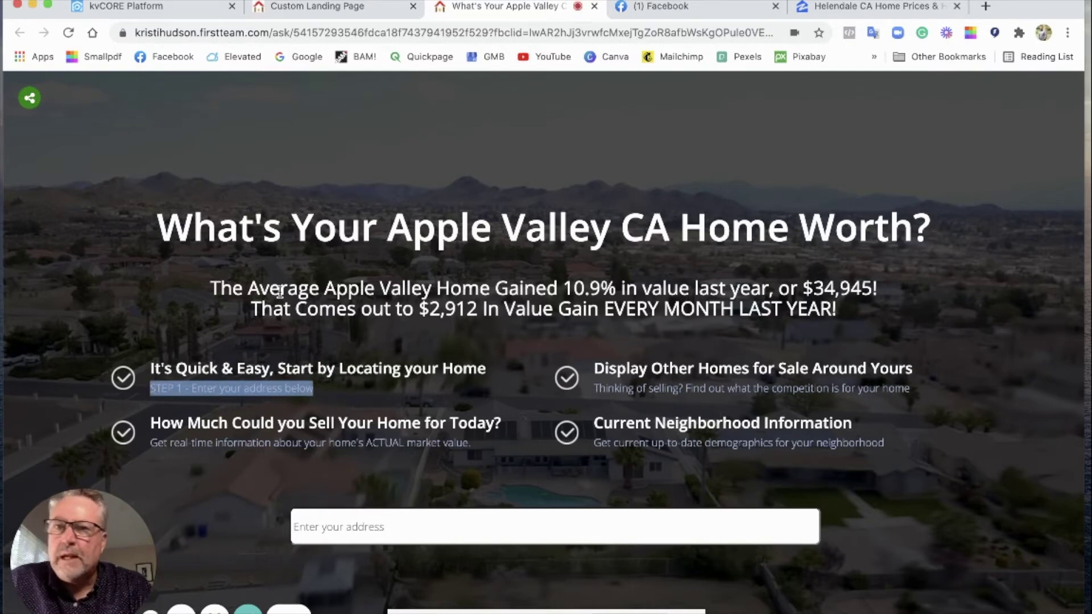
Replace the "Unsubscribe anytime" description on the Helendale page with the copied "STEP 1 - Enter your address below"
left_click(368, 6)
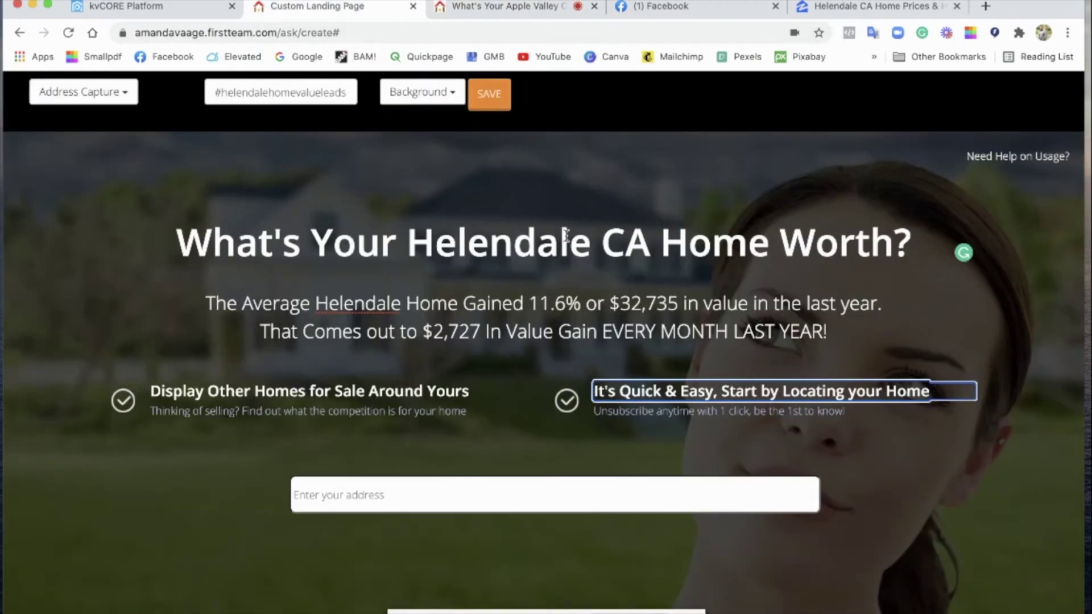
left_click_drag(851, 411, 633, 410)
key("super+v")
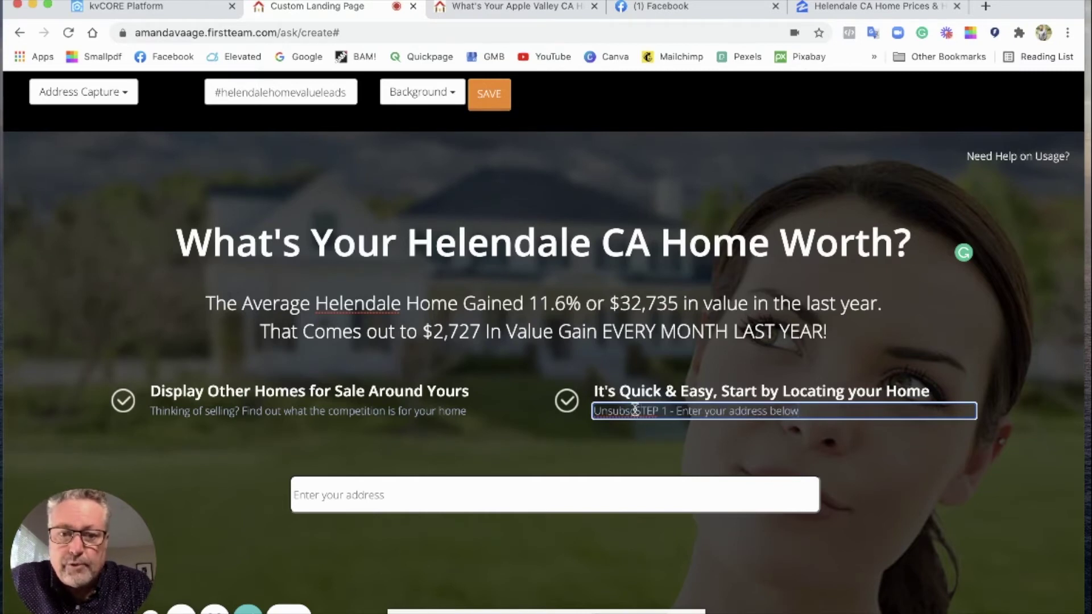
key("BackSpace")
key("BackSpace")
key("BackSpace")
key("BackSpace")
key("BackSpace")
key("BackSpace")
key("BackSpace")
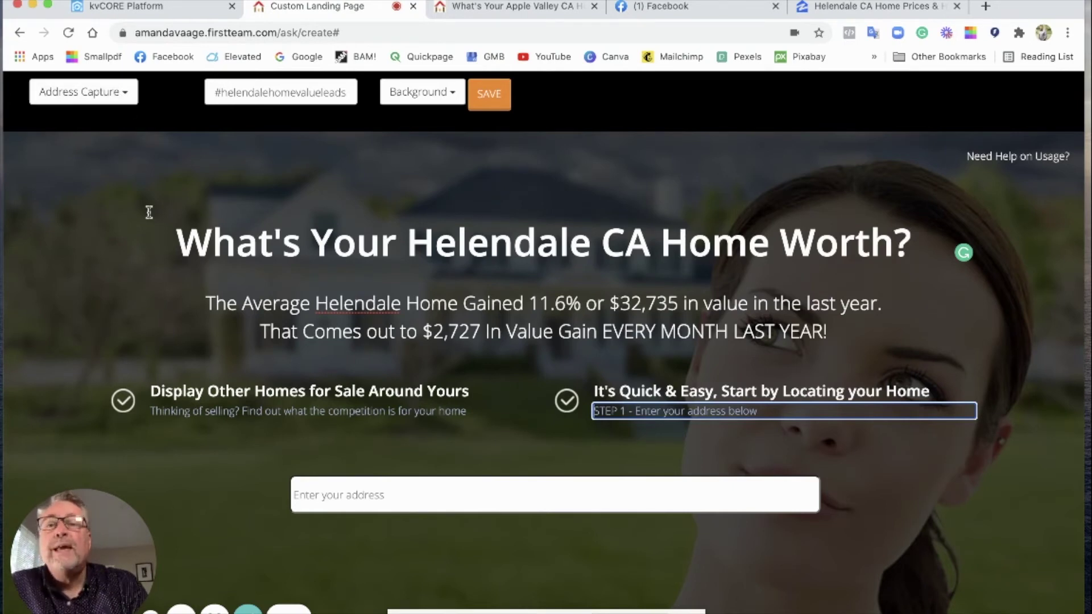
Try the Living Room and Kitchen 2 backgrounds on the Helendale landing page
left_click(453, 96)
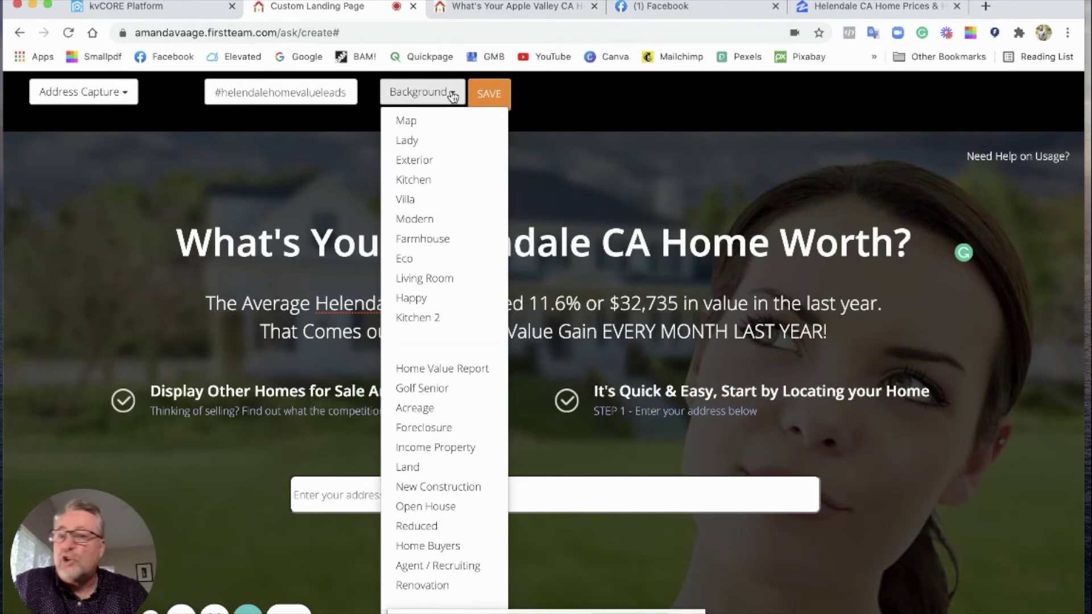
left_click(424, 278)
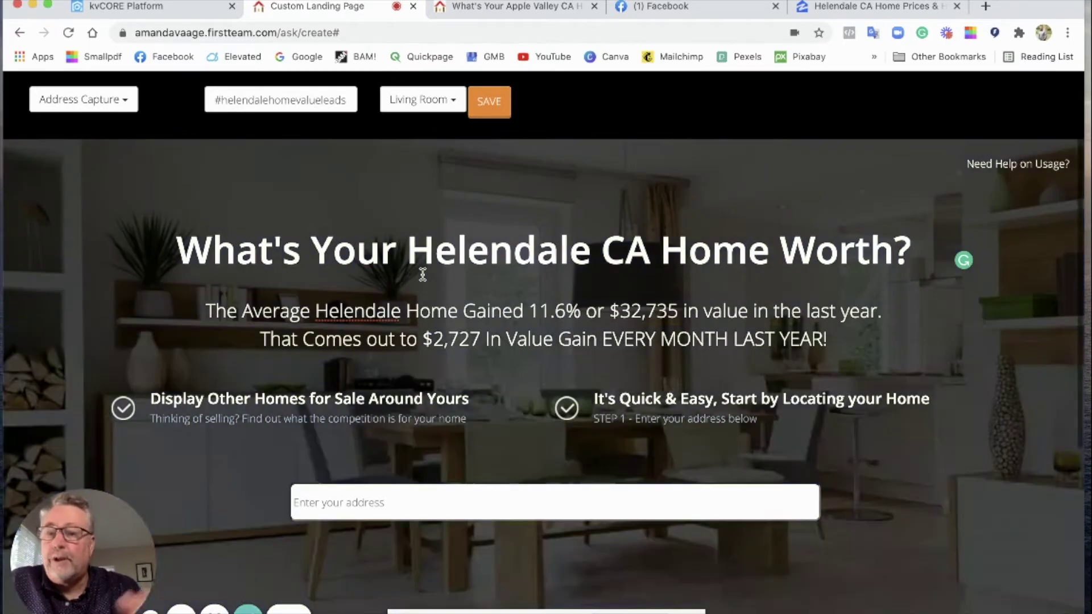
left_click(449, 101)
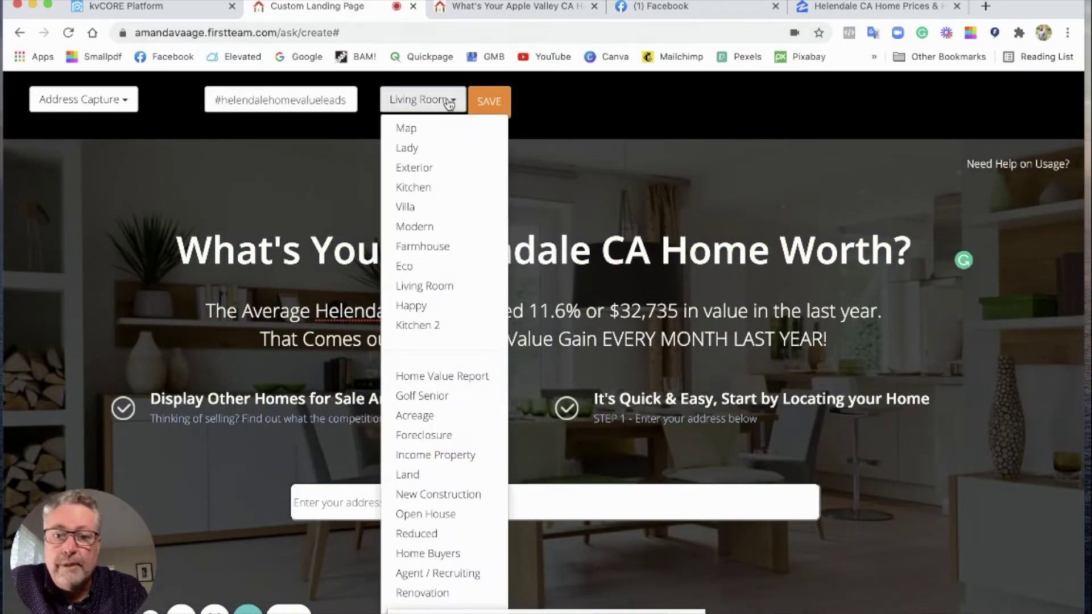
left_click(409, 324)
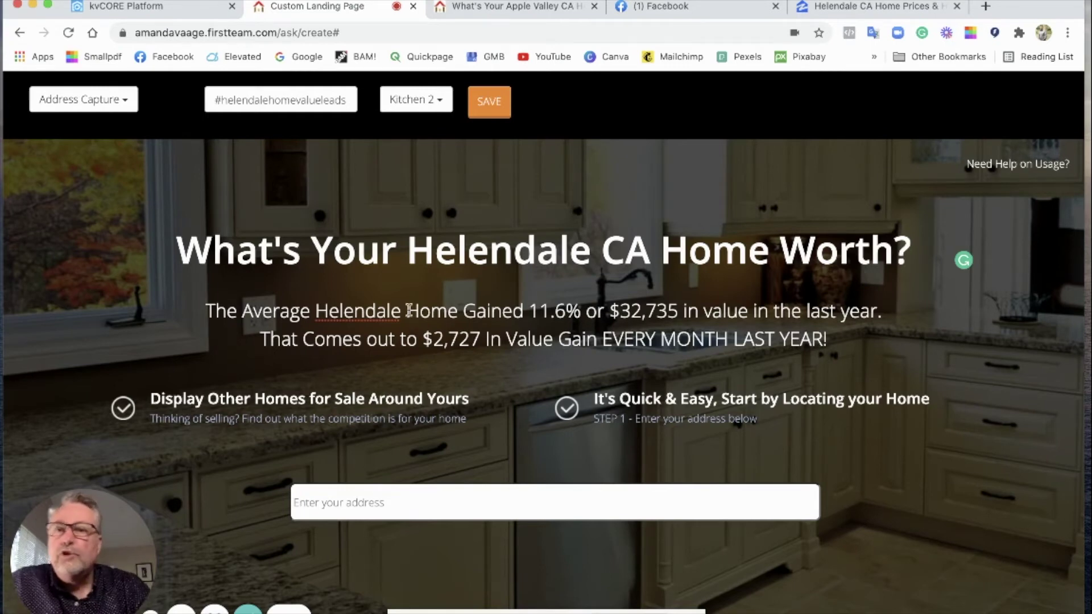
Set the landing page's background to Home Value Report
left_click(439, 104)
scroll(443, 160, "down", 1)
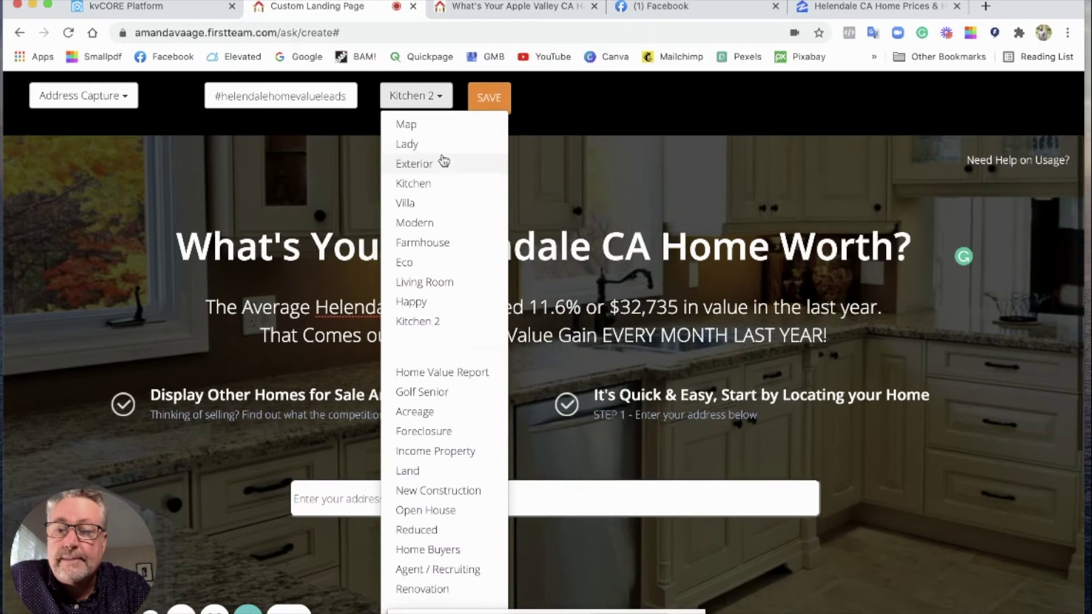
scroll(444, 165, "down", 1)
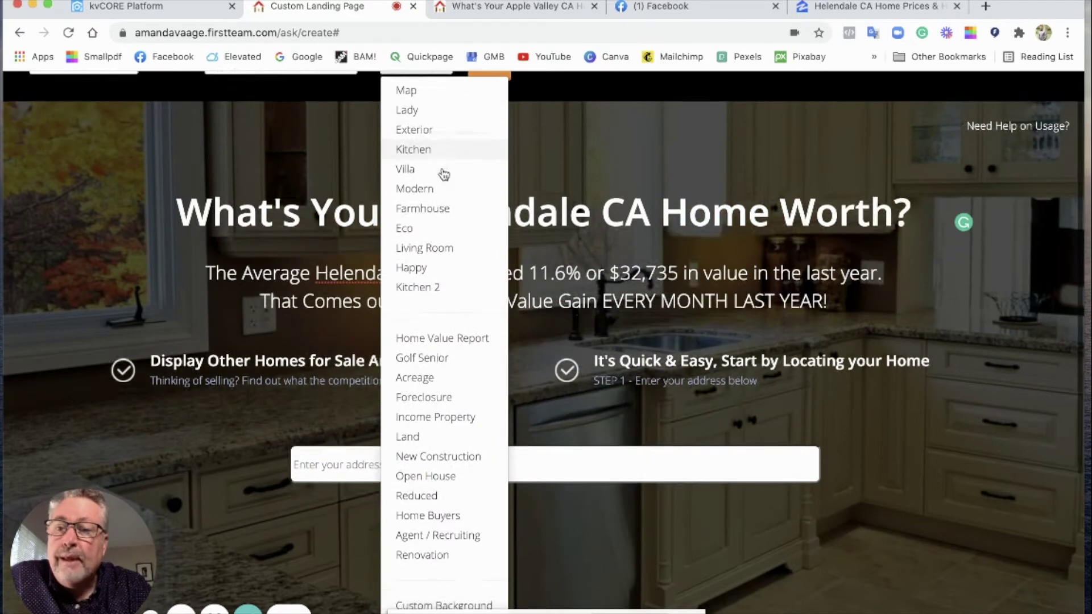
left_click(436, 339)
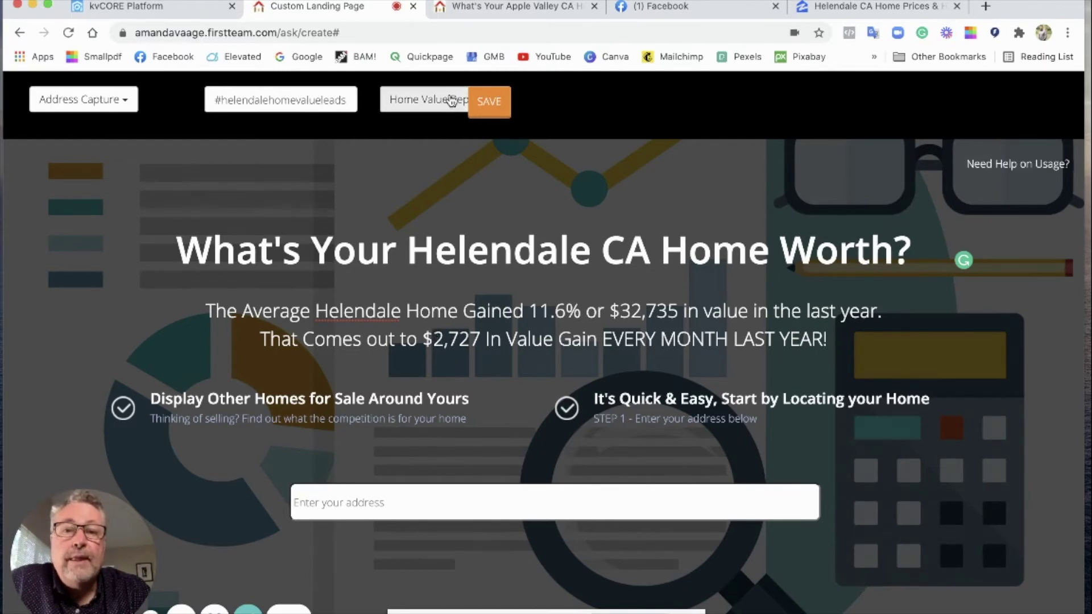
Choose Custom Background for the landing page to open its image URL prompt
left_click(454, 101)
scroll(445, 250, "down", 5)
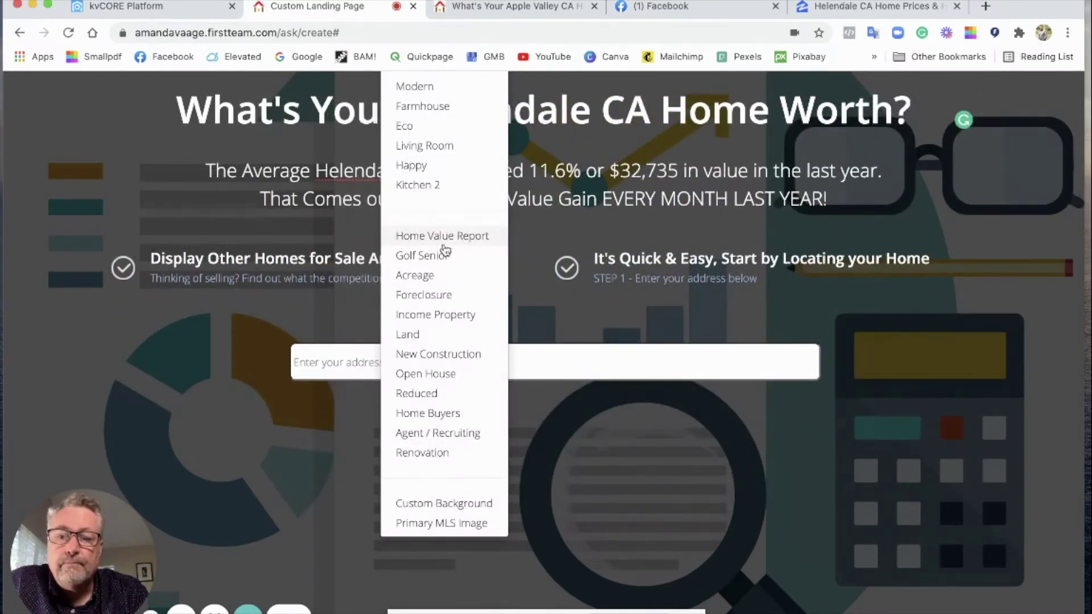
left_click(434, 505)
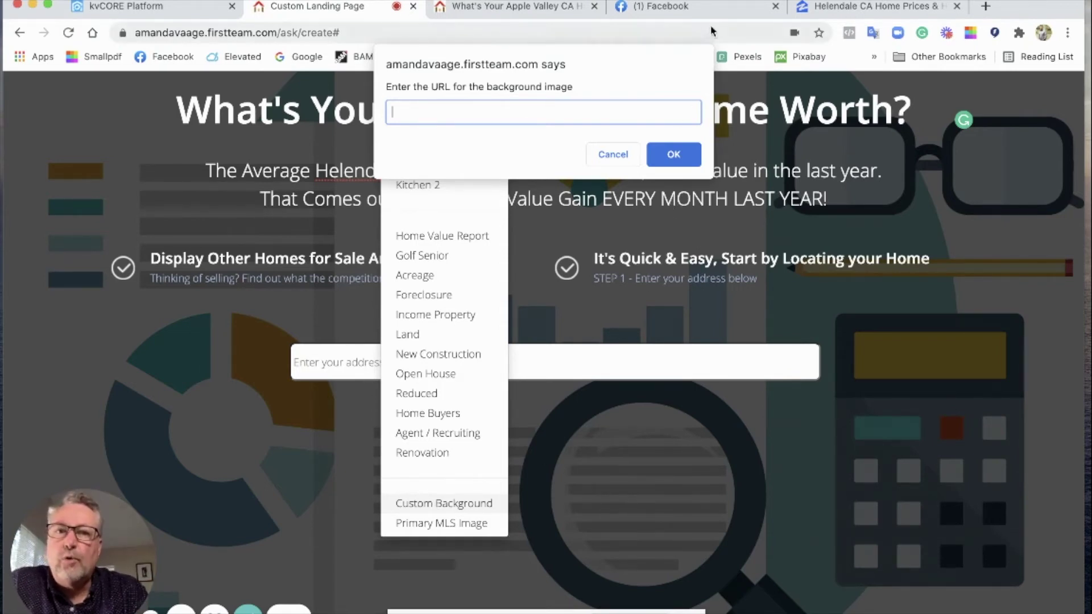
Switch to Facebook and start a new photo post with Silverlake Aerial View.jpeg from the Desktop
left_click(702, 7)
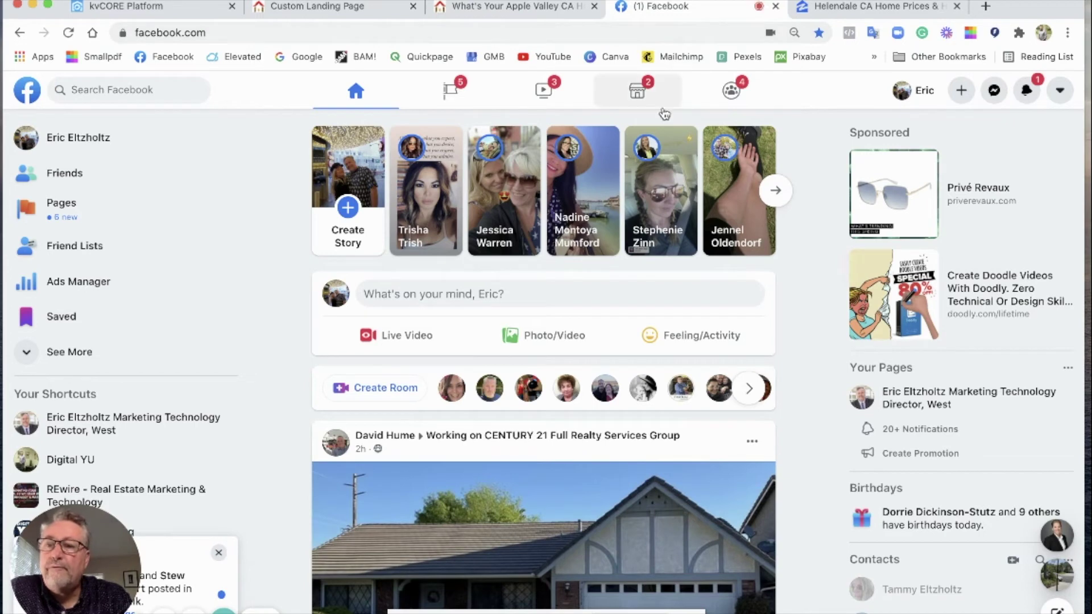
left_click(535, 339)
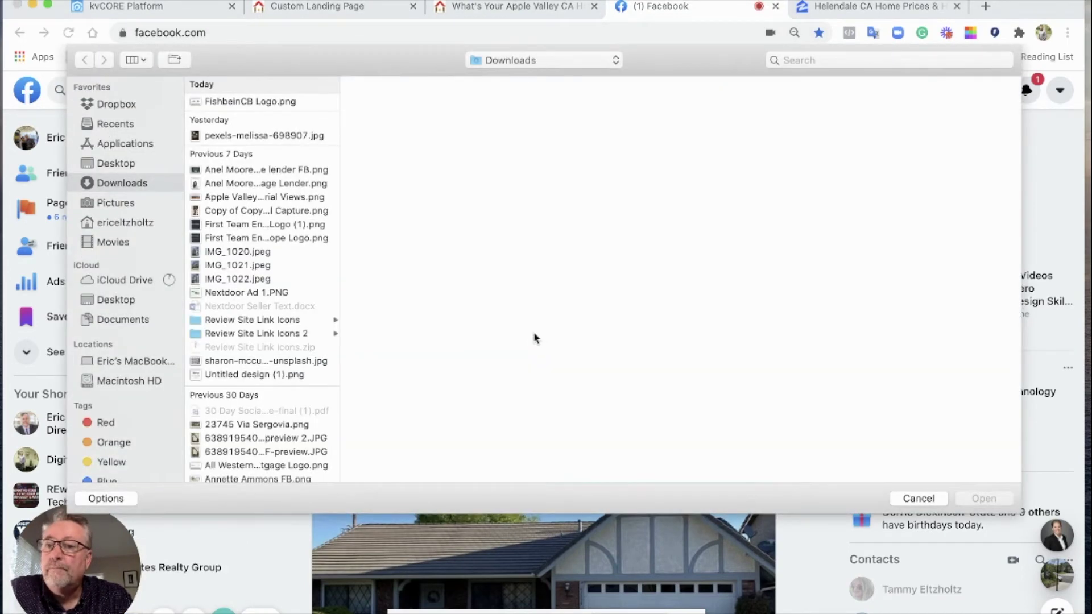
left_click(111, 163)
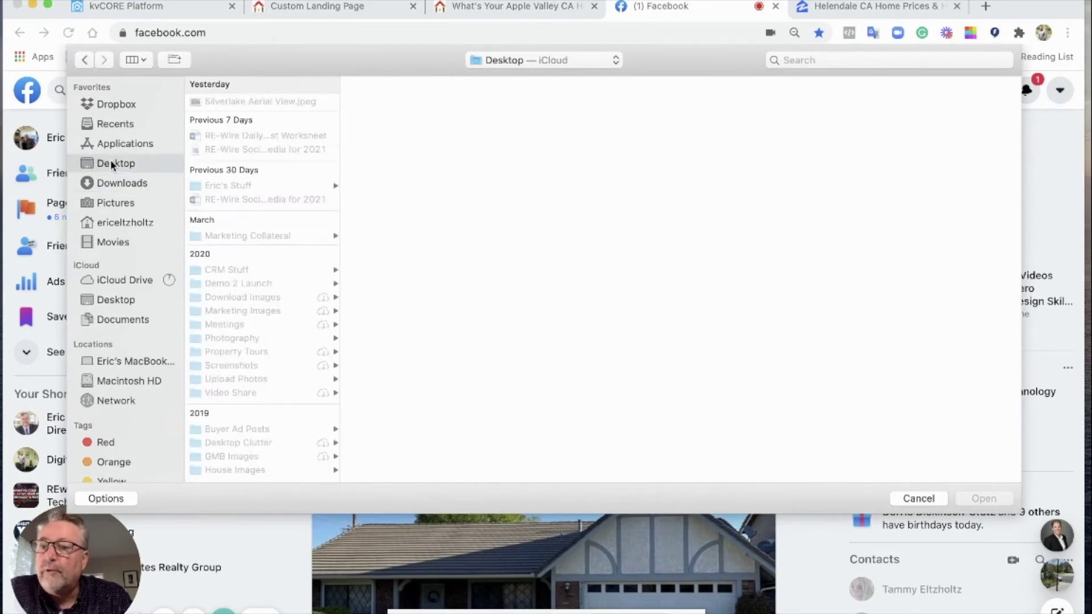
left_click(228, 102)
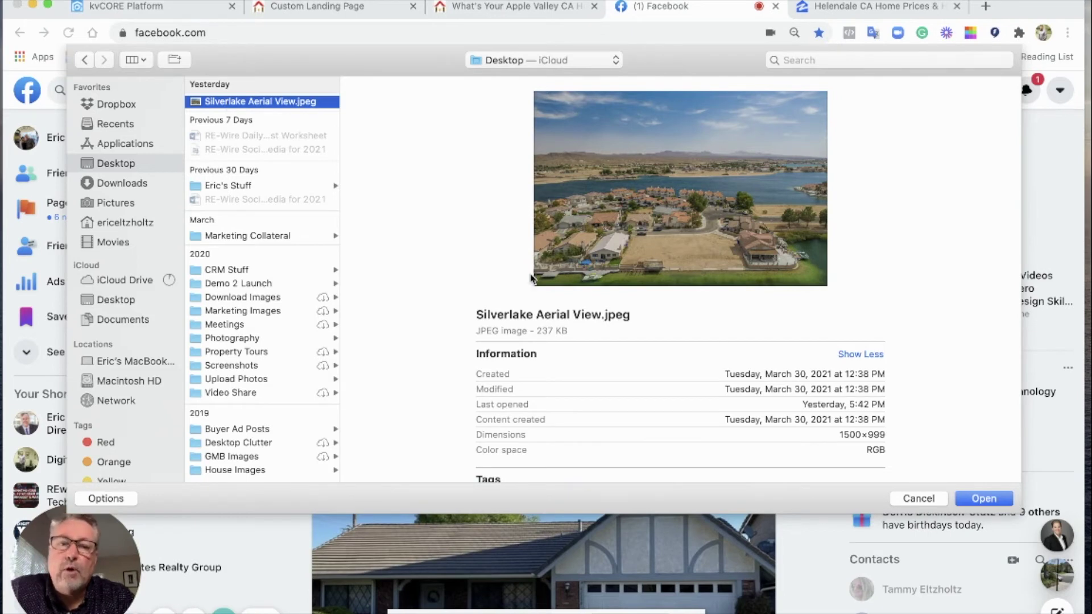
left_click(975, 500)
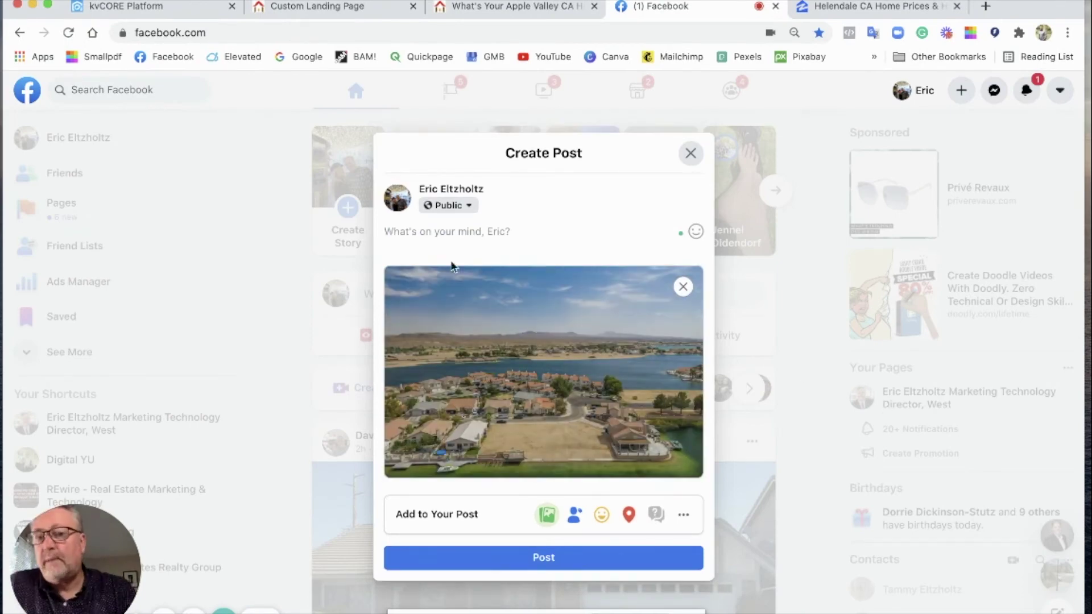
Write "Whoa I never knew this community was here" as the photo post's text
type("Whaq")
key("BackSpace")
key("BackSpace")
key("BackSpace")
type("oa")
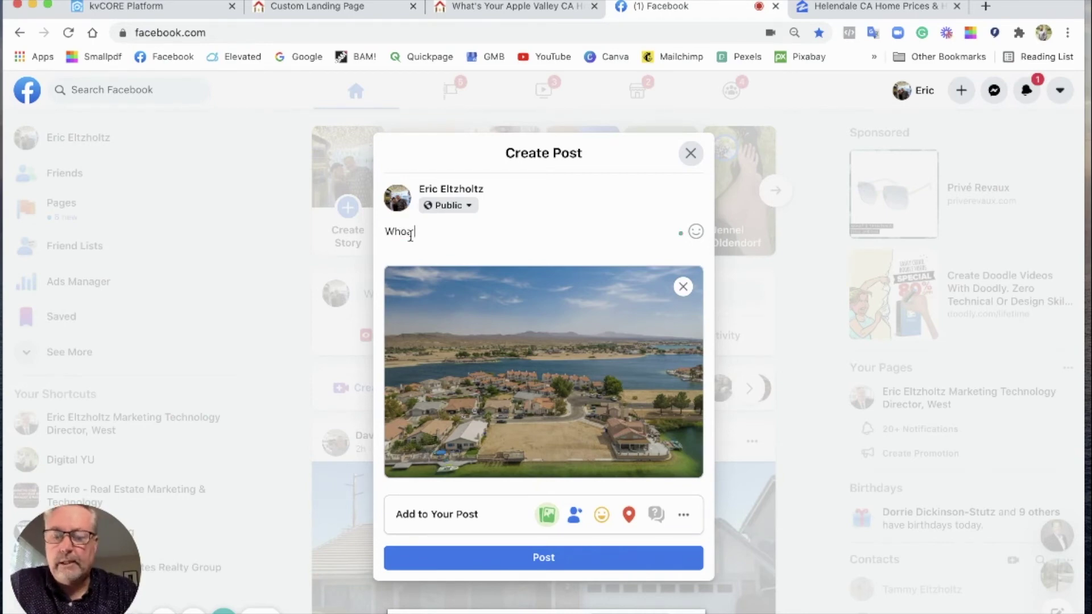
type(" I")
type("ver ")
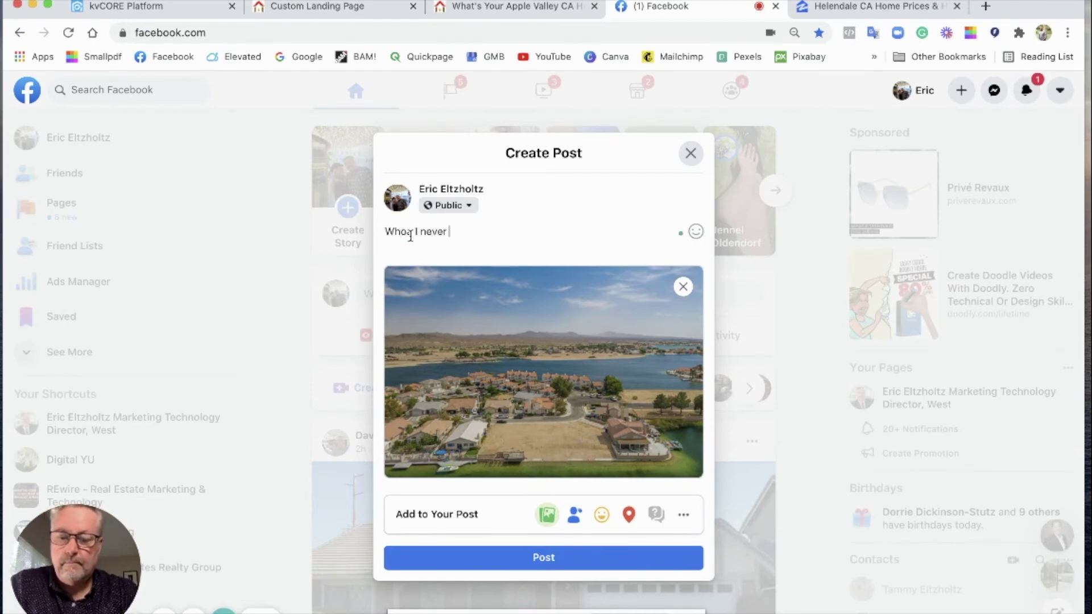
type("knew th")
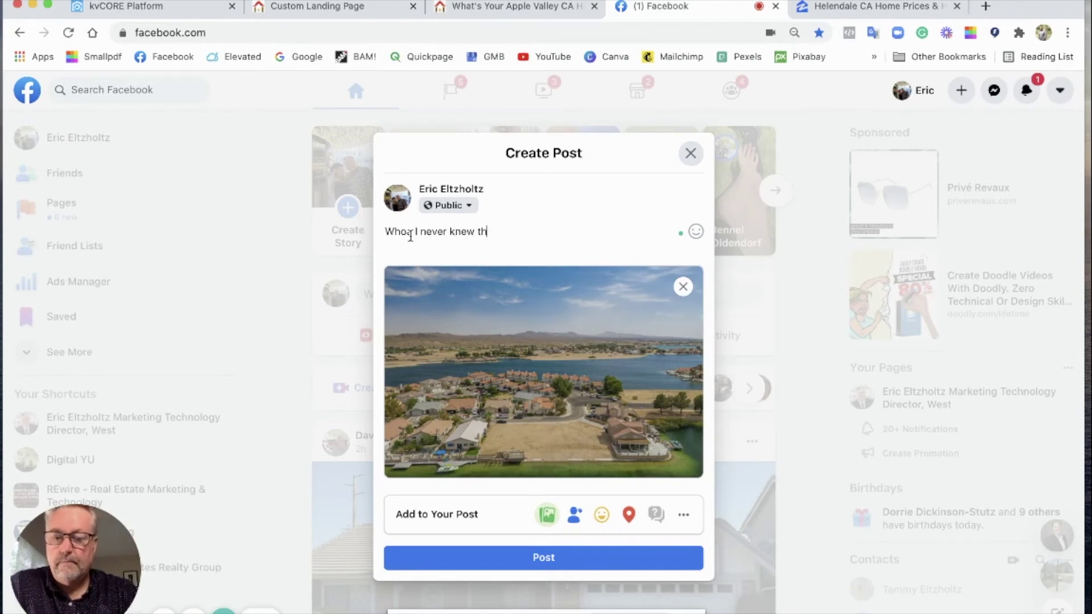
type("is community")
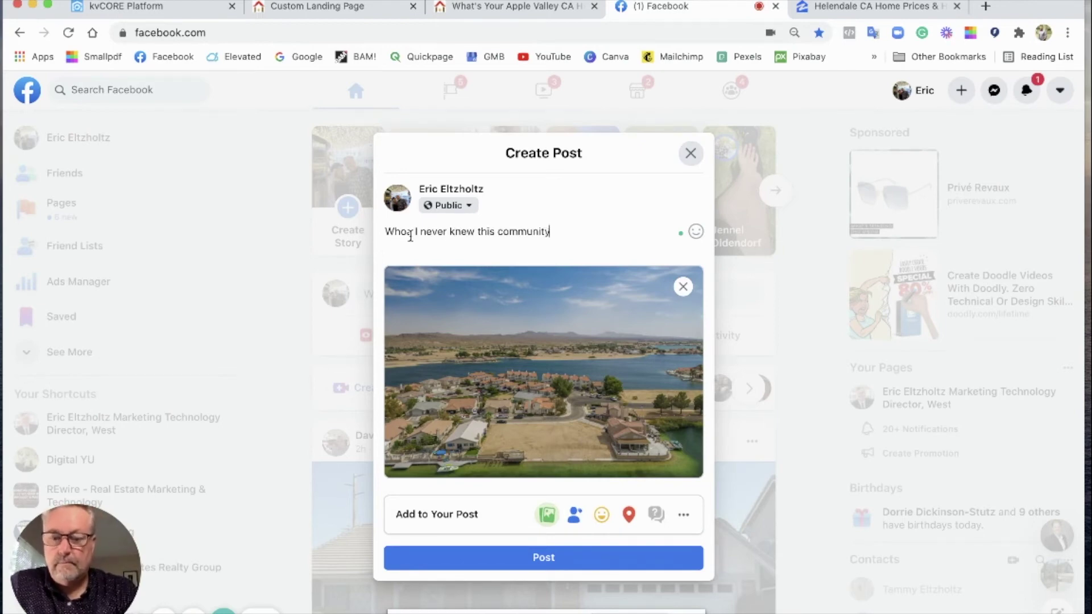
type(" was hear")
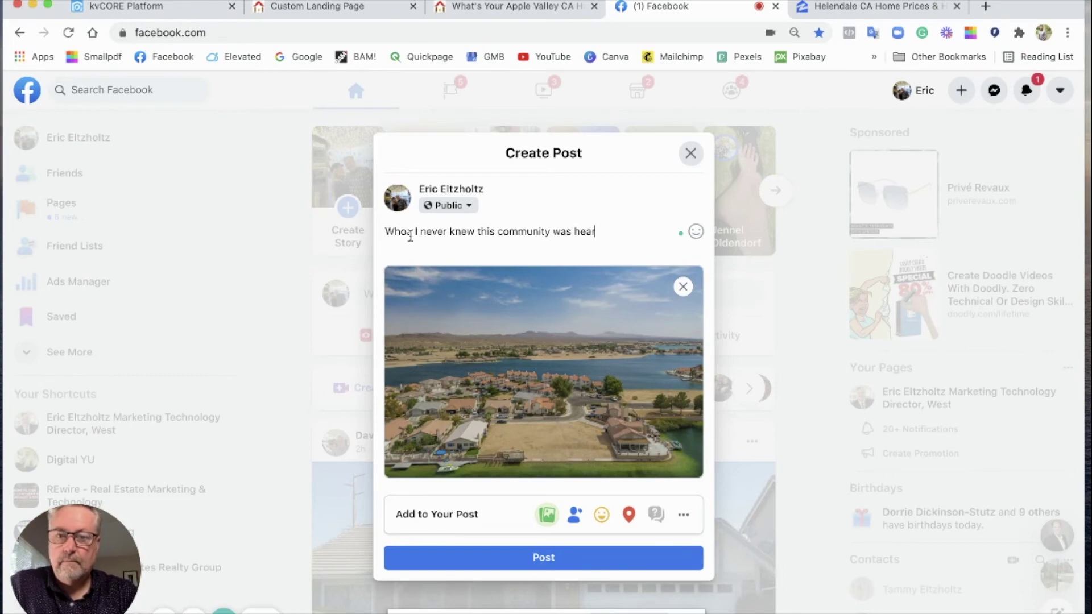
key("BackSpace")
key("BackSpace")
type("re")
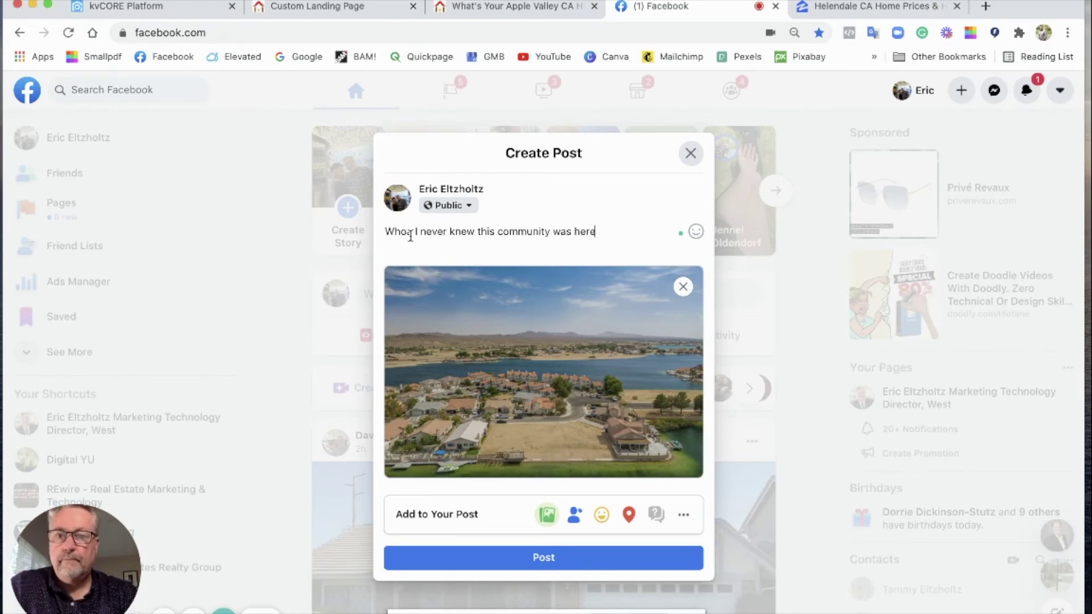
End the post text with "!!!!", accept the suggested comma after "Whoa", and publish the photo post
type("!!!!")
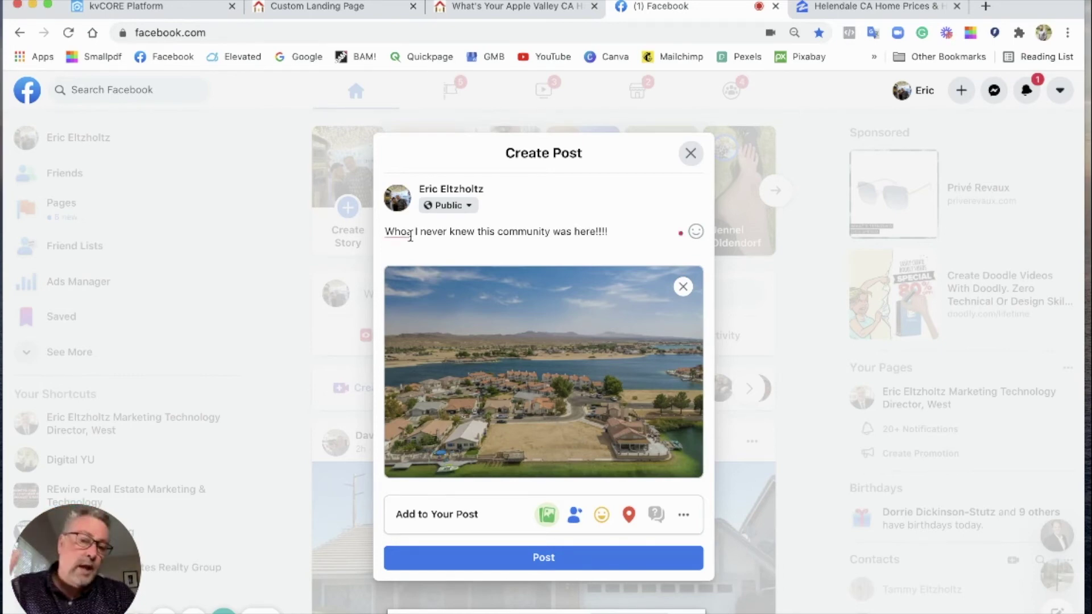
left_click(400, 232)
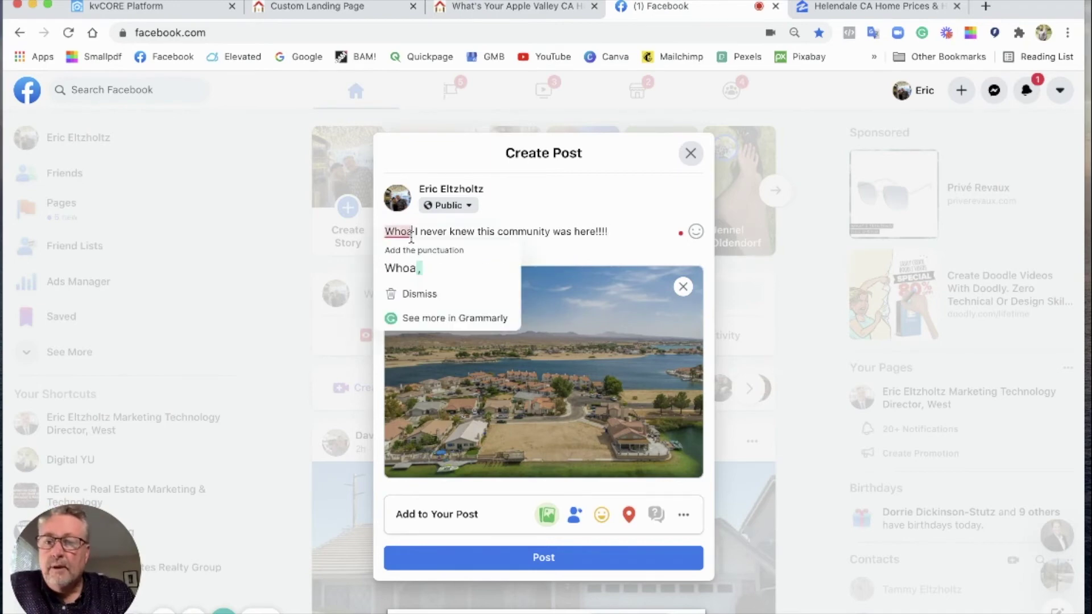
left_click(407, 270)
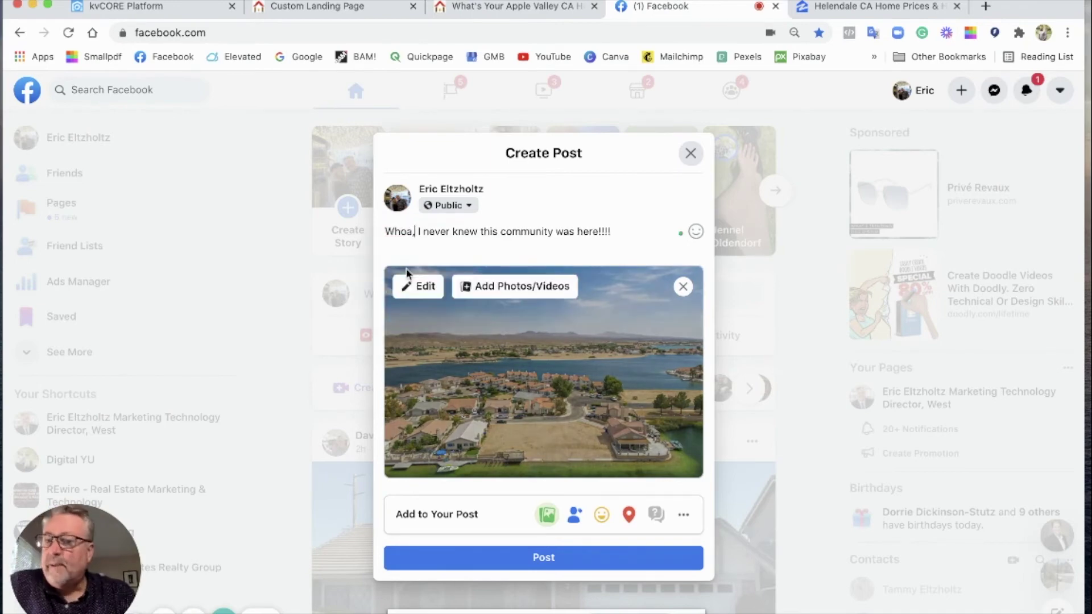
left_click(512, 558)
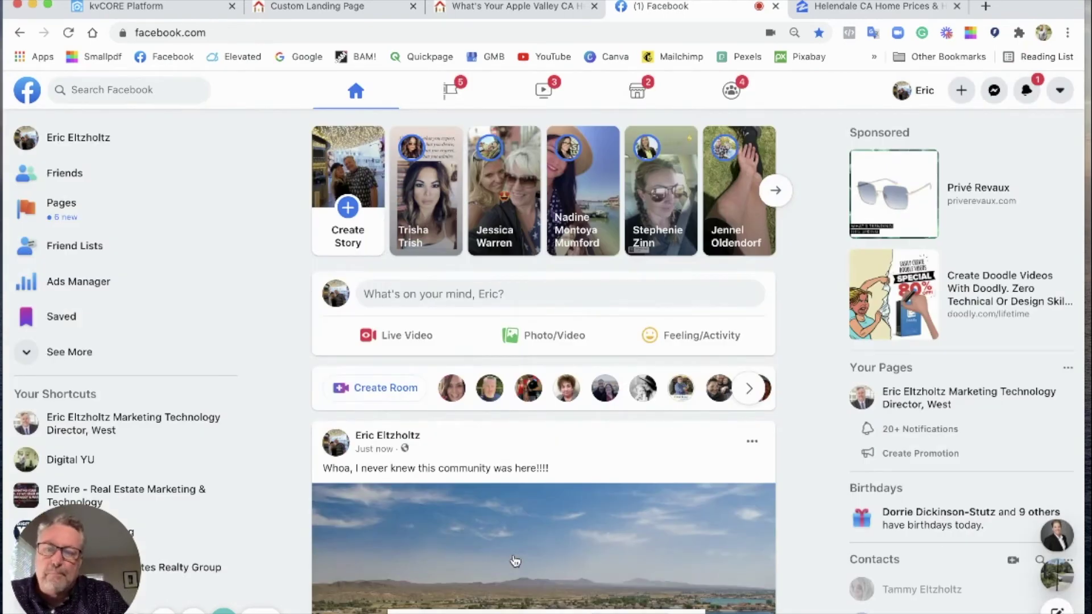
Open the published post's aerial photo as an image in its own browser tab and view it enlarged
scroll(614, 557, "down", 5)
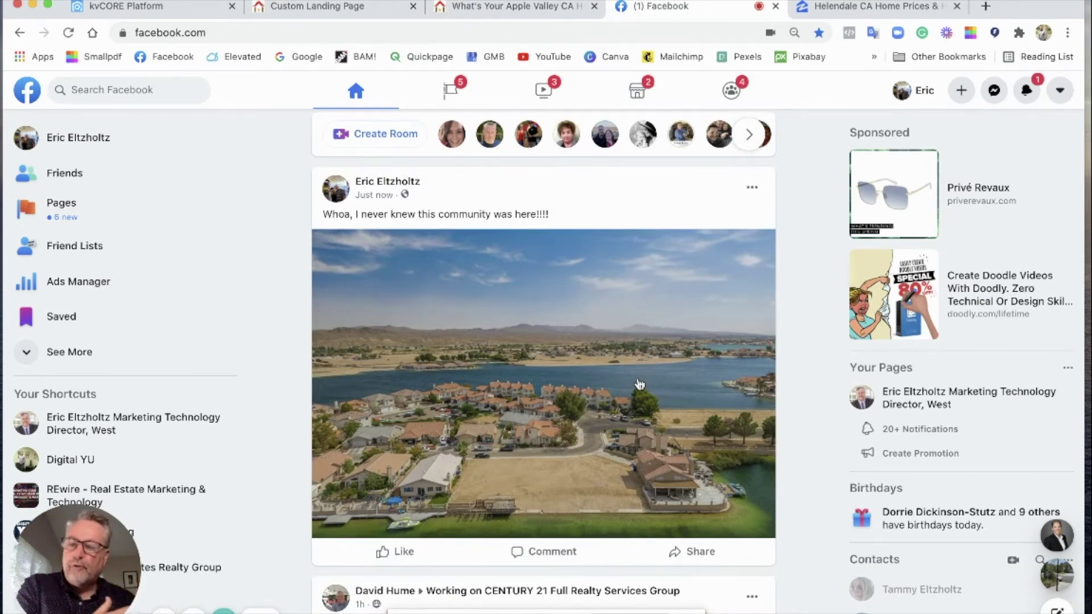
right_click(540, 388)
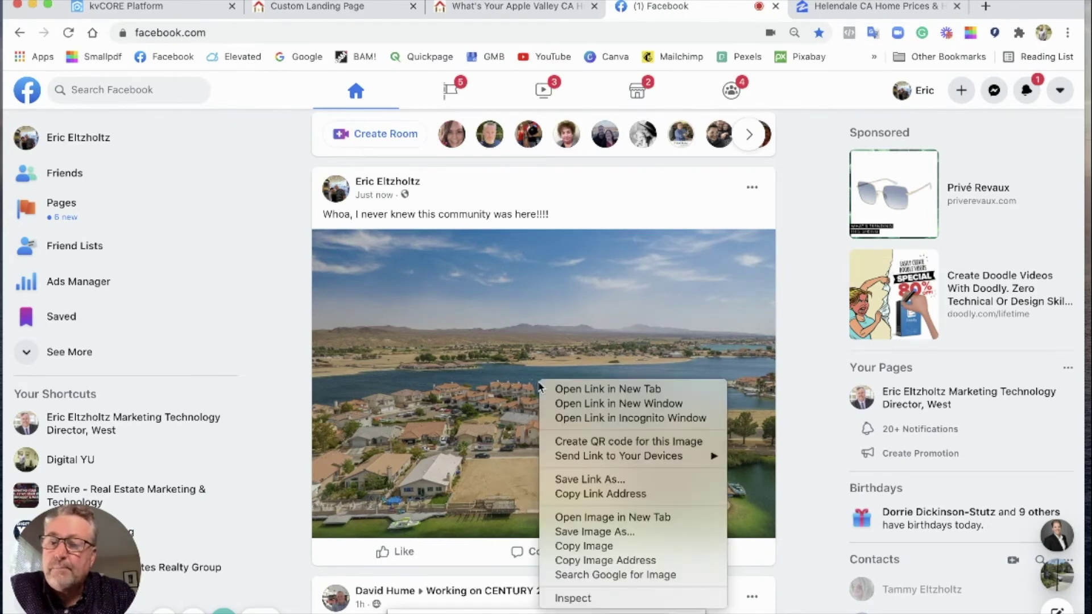
left_click(587, 518)
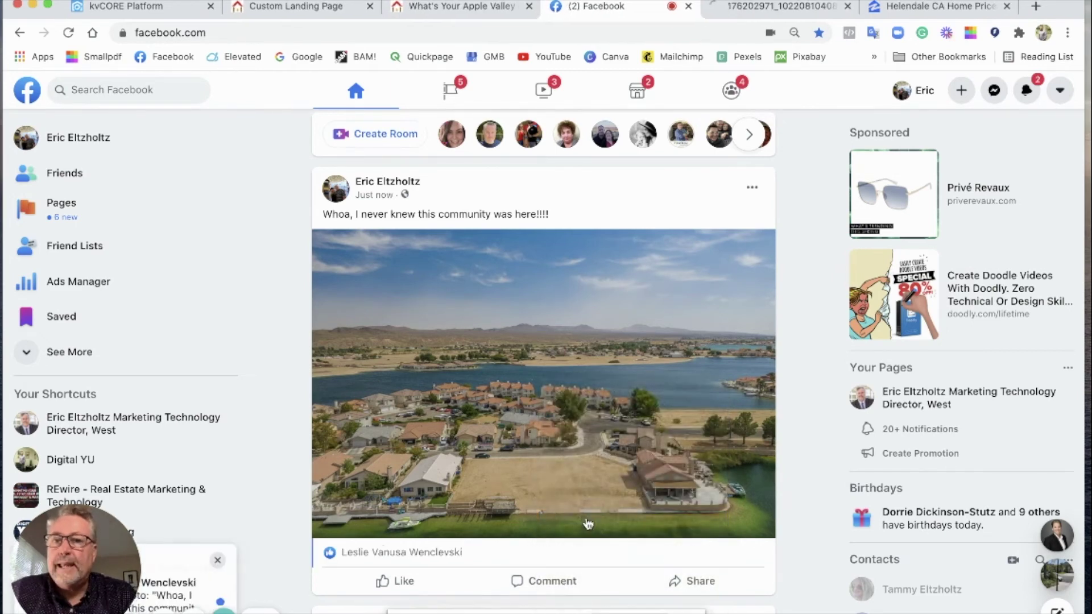
left_click(746, 7)
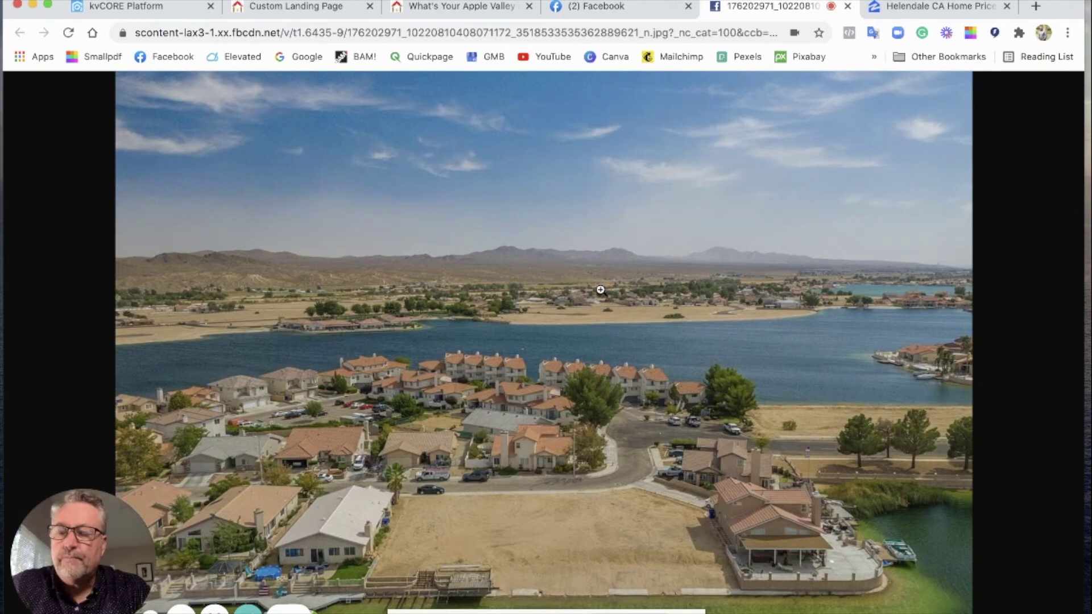
left_click(548, 306)
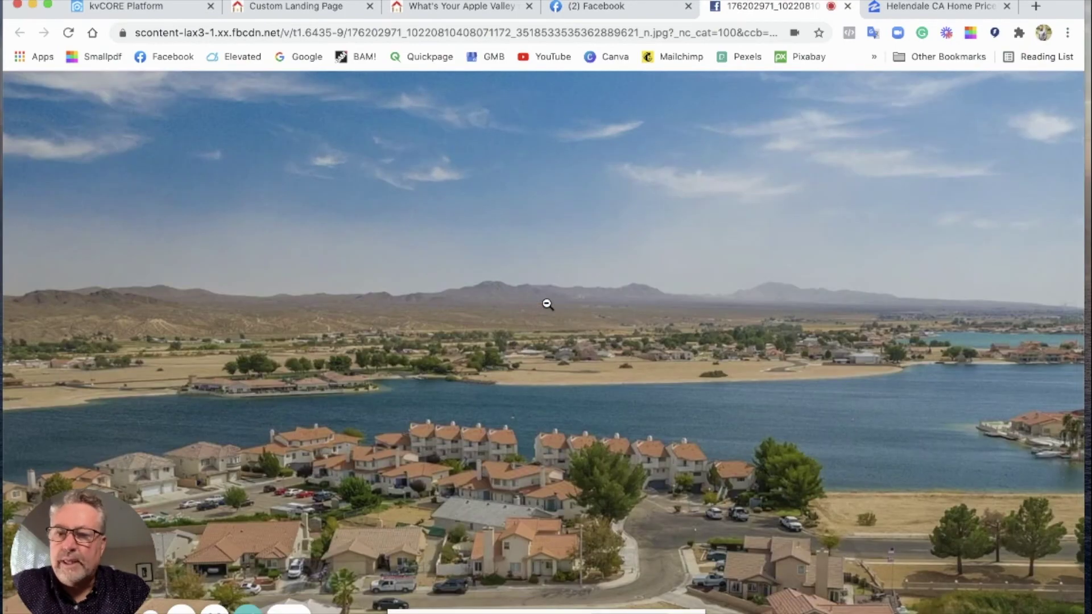
scroll(599, 328, "down", 3)
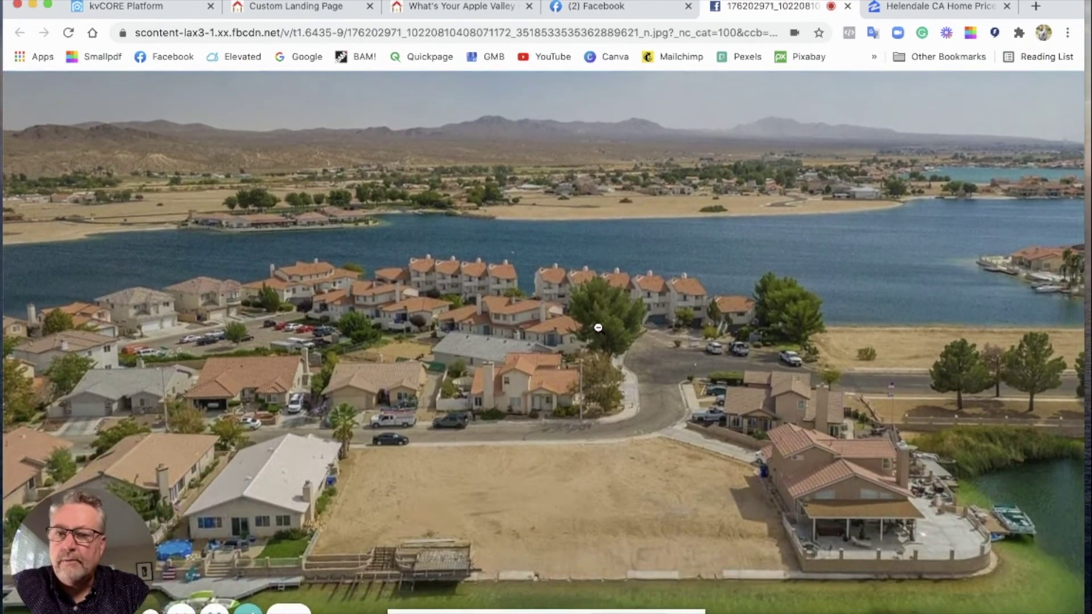
left_click(599, 328)
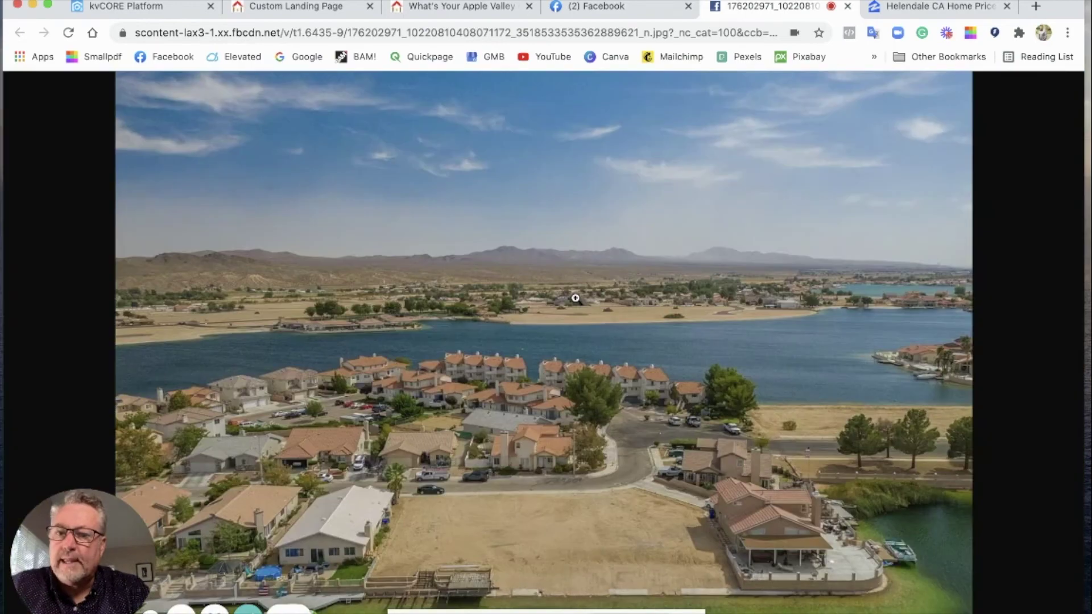
left_click(528, 325)
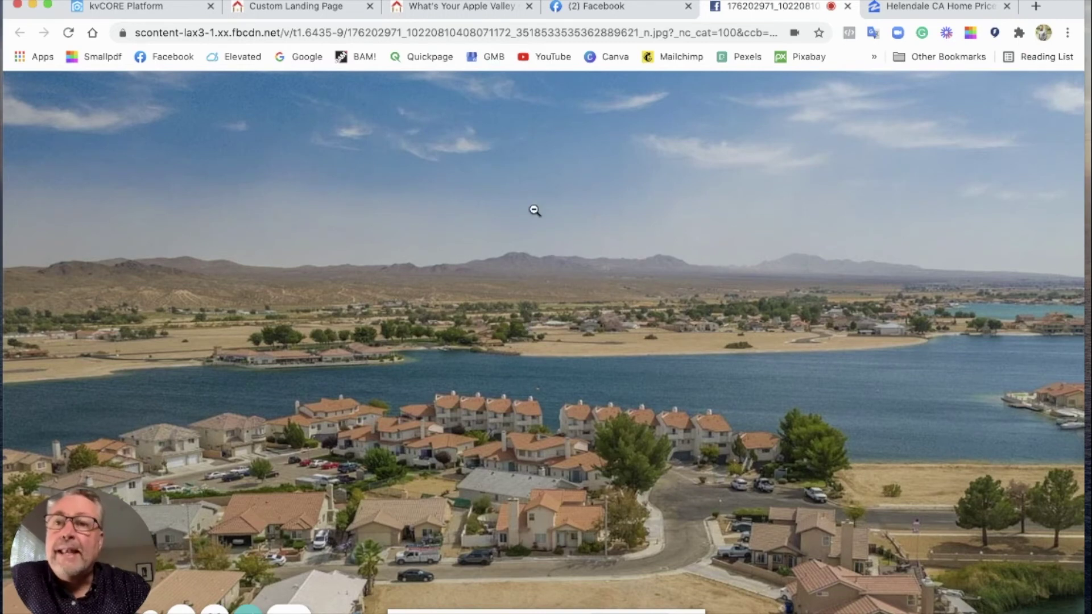
Copy the aerial photo's image URL and apply it as the Custom Background of the Helendale landing page
left_click(380, 31)
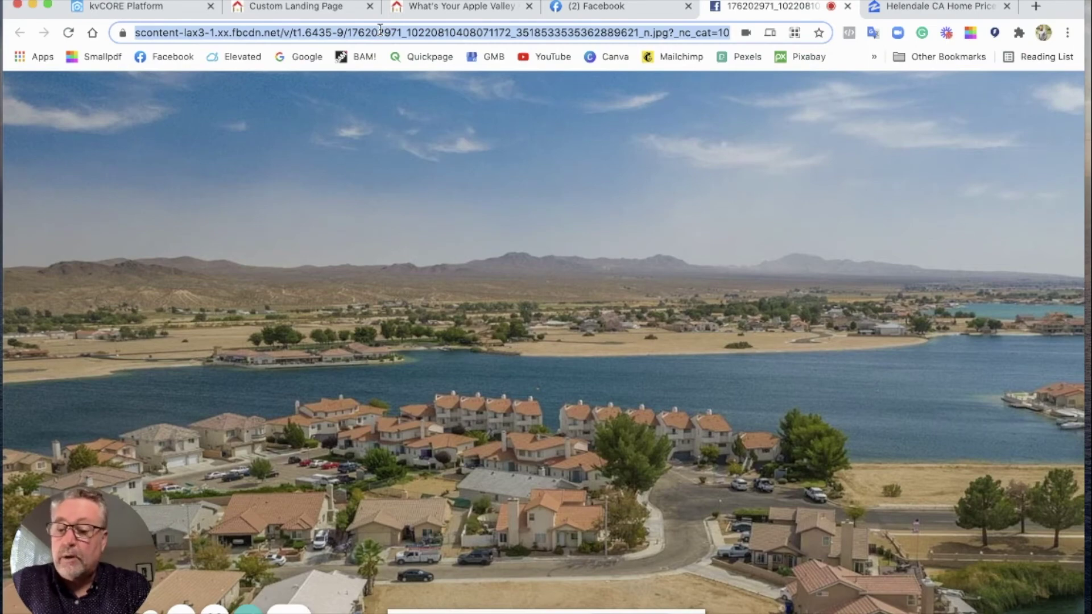
left_click(302, 6)
left_click(425, 101)
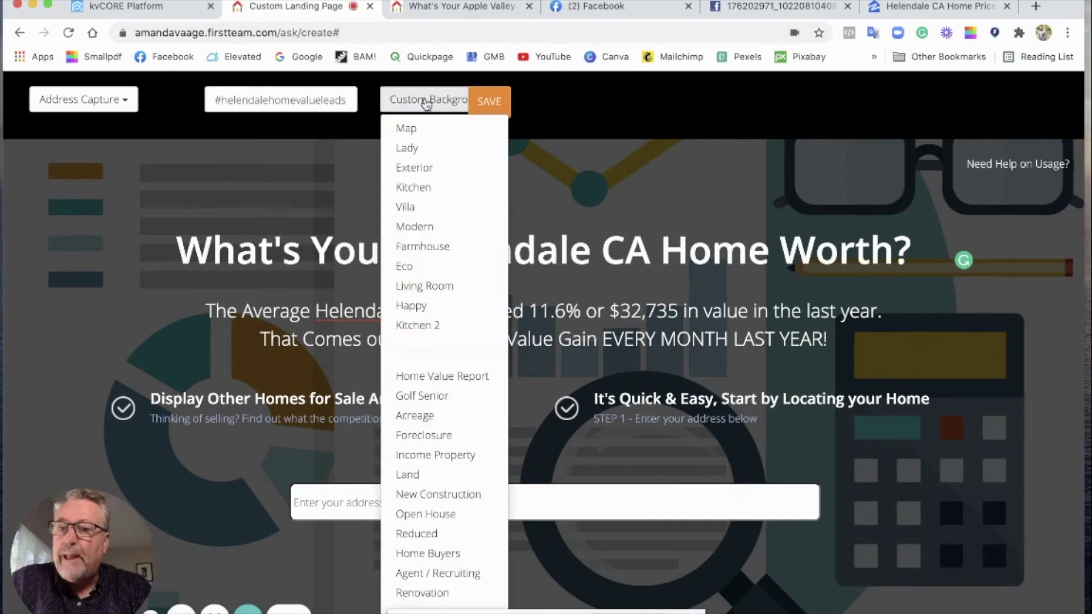
scroll(418, 303, "down", 5)
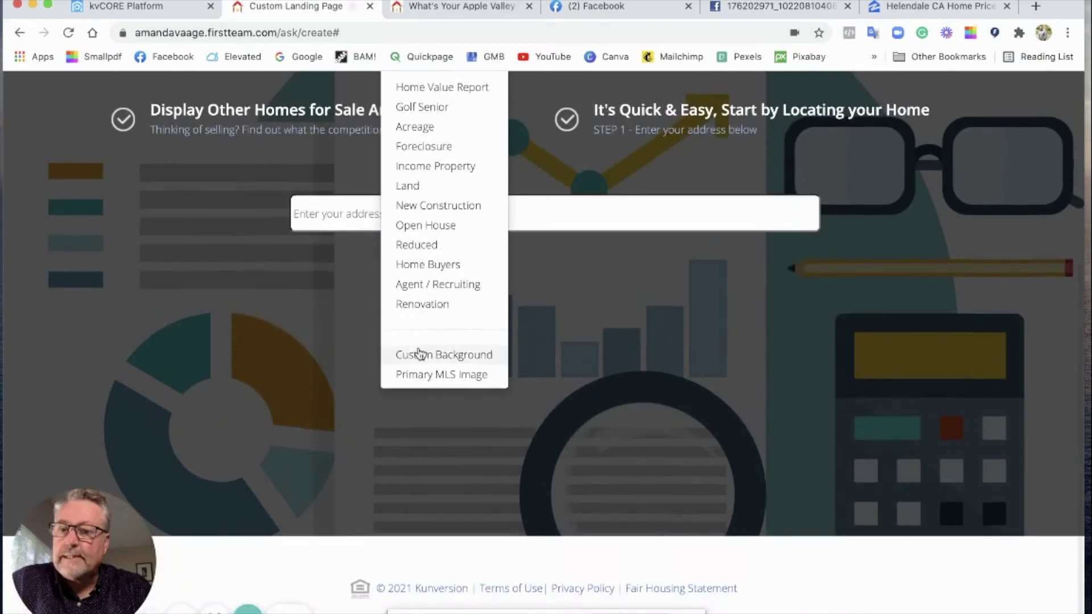
left_click(421, 355)
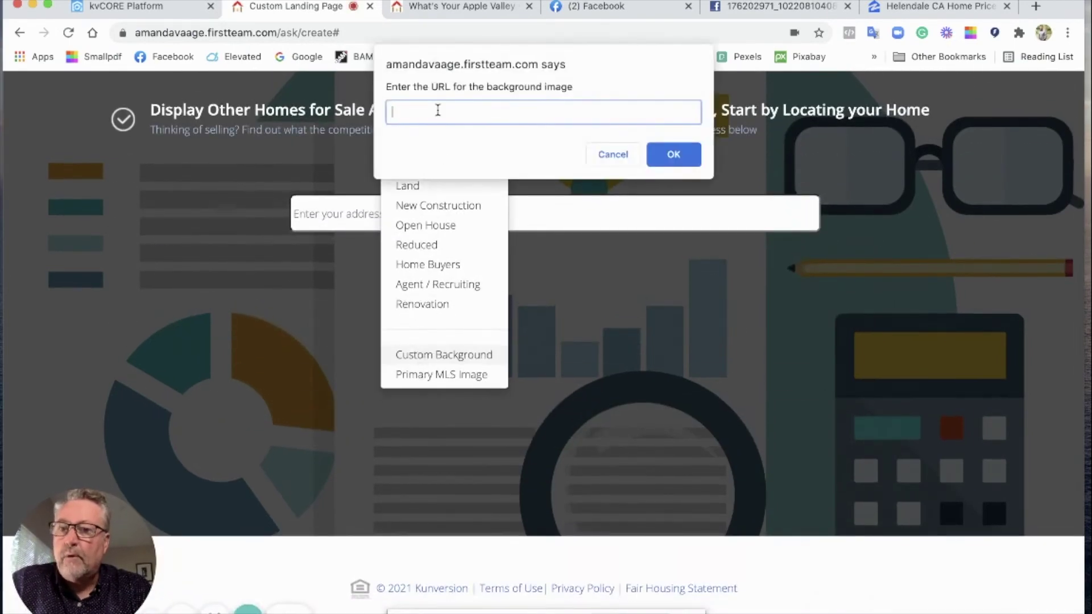
key("super+v")
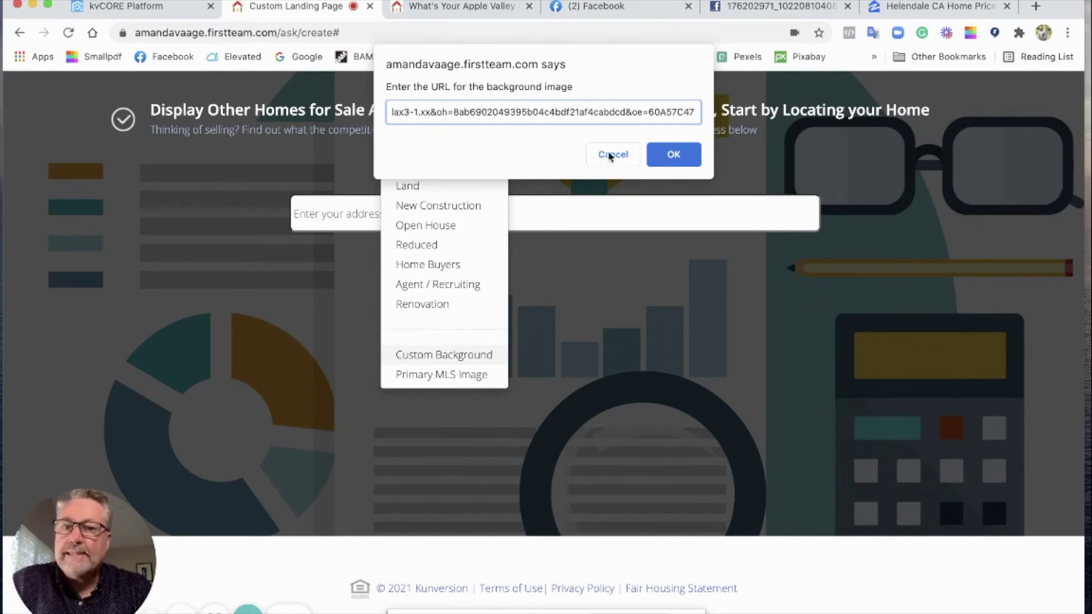
left_click(672, 156)
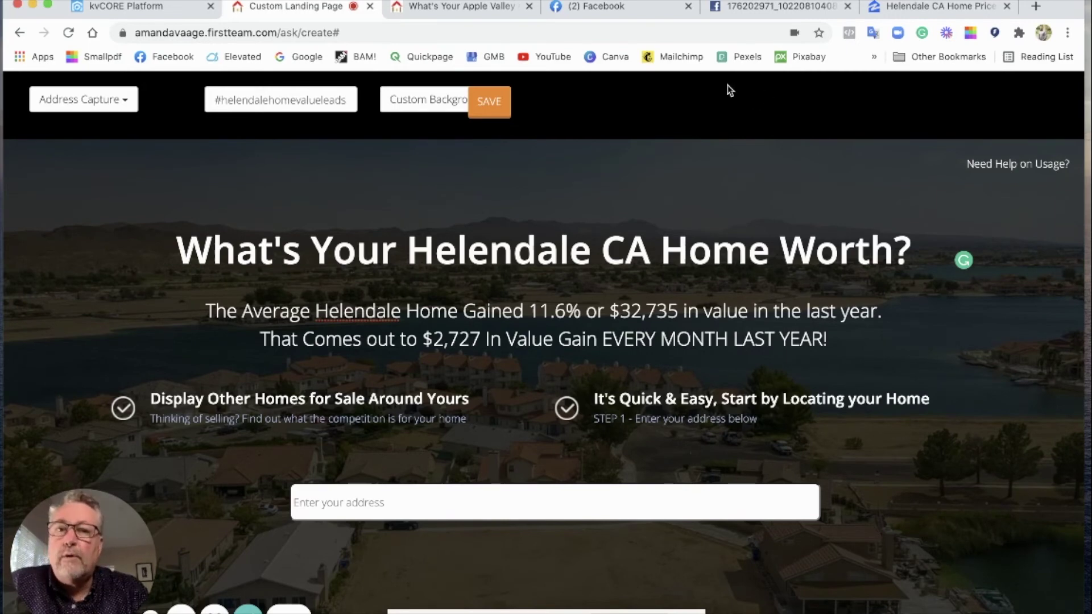
Save the Helendale landing page, read through the warning about further edits, and continue to the final page
left_click(491, 106)
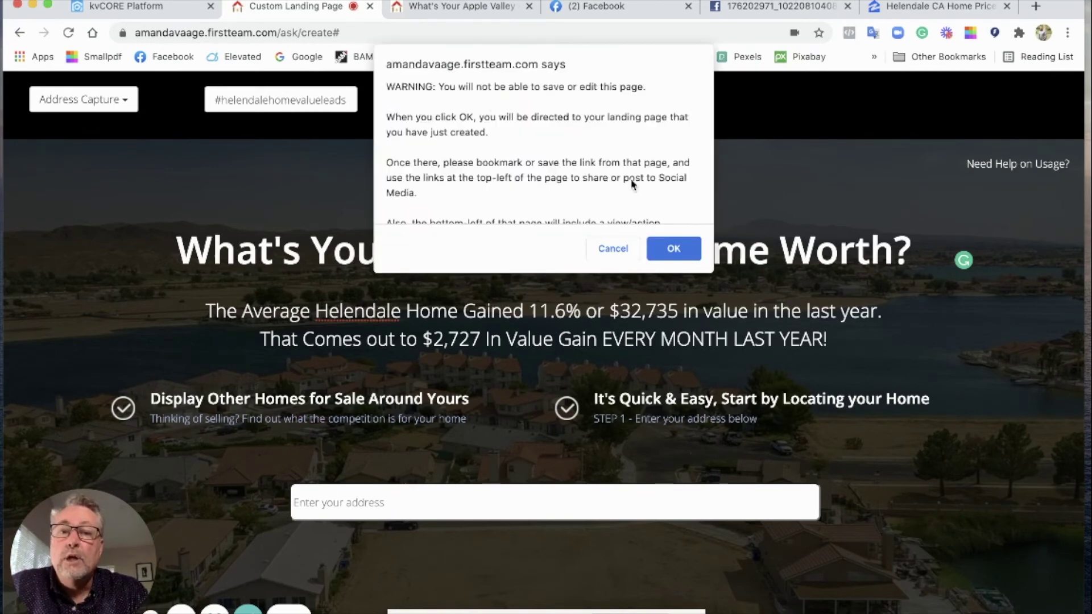
scroll(629, 152, "down", 2)
scroll(629, 152, "up", 2)
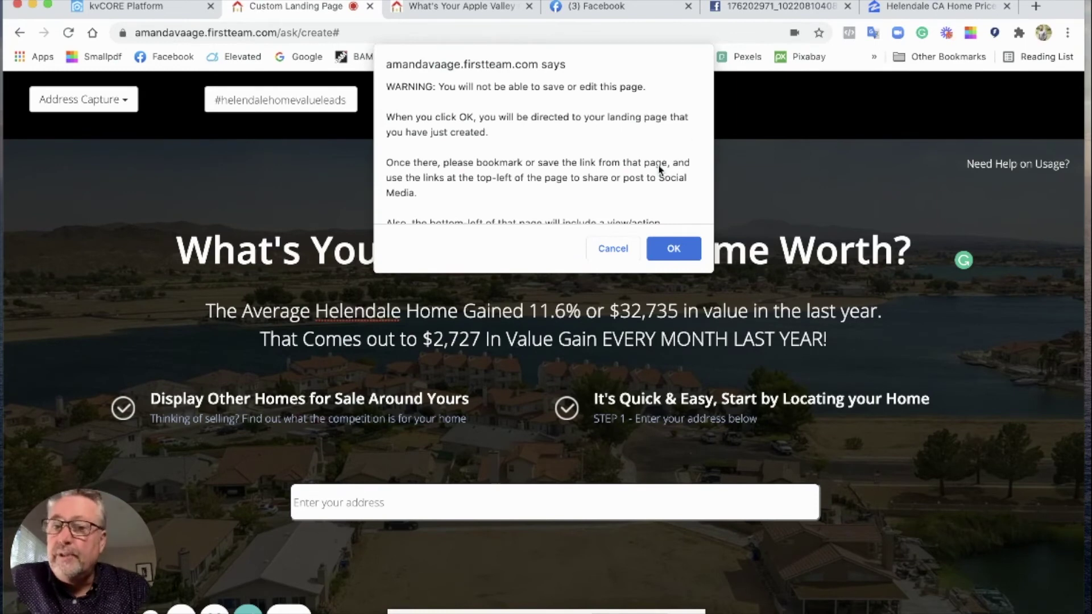
scroll(659, 169, "down", 2)
scroll(654, 169, "down", 1)
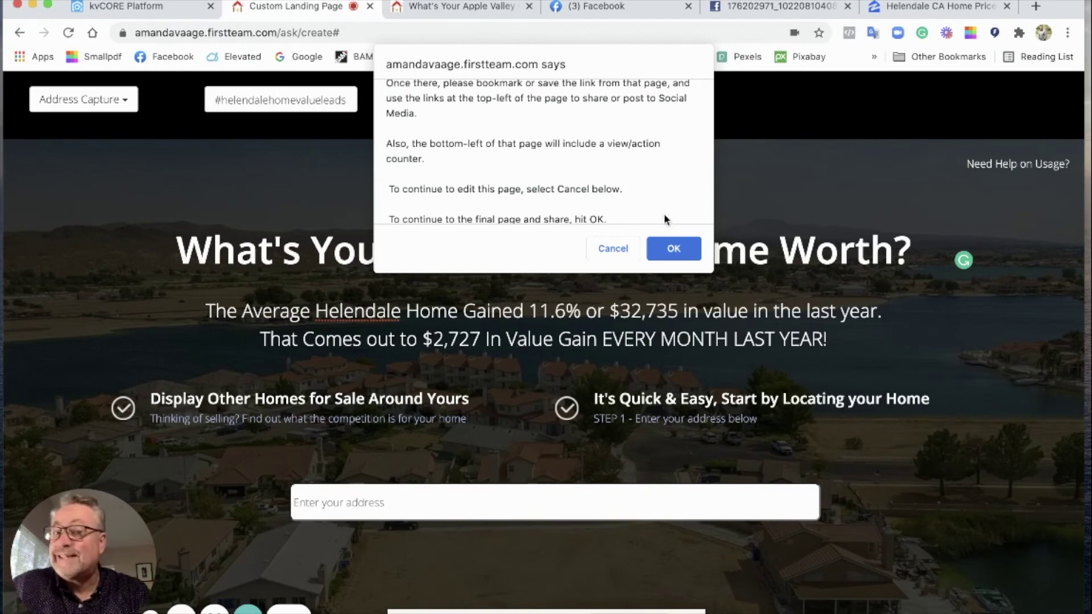
left_click(671, 247)
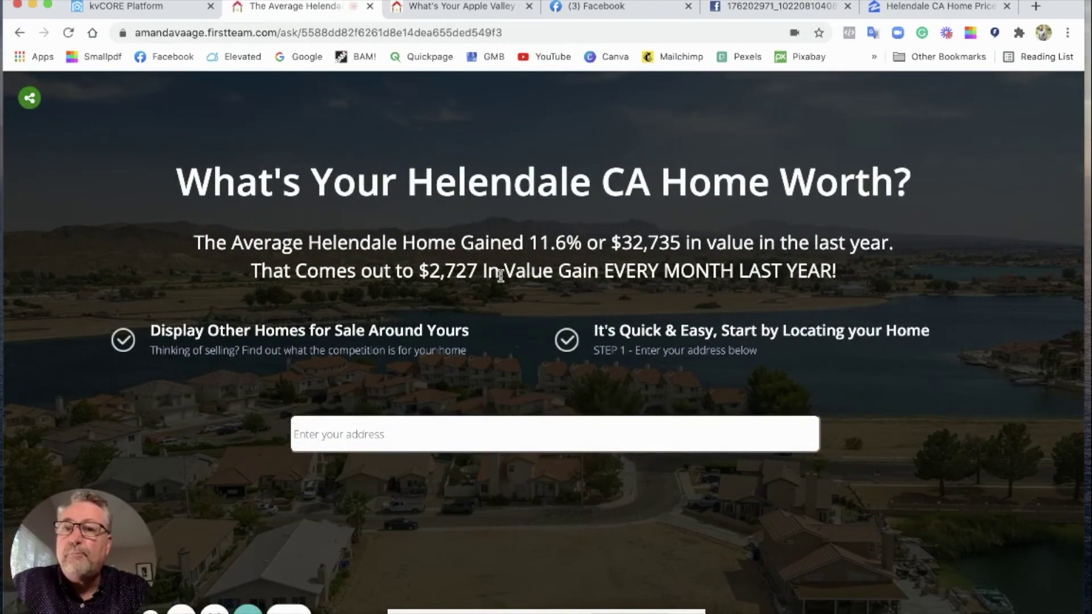
Copy the finished landing page's address and add the heading "Helendale Landing Page Link" at the end of the Untitled 3 note
left_click(352, 30)
key("super+c")
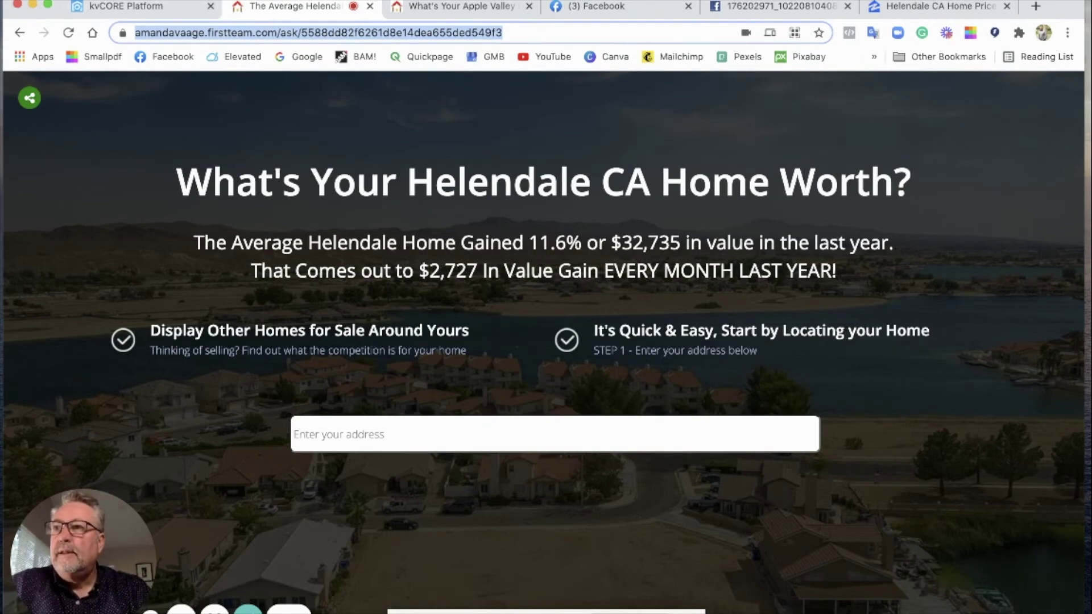
left_click_drag(251, 291, 876, 117)
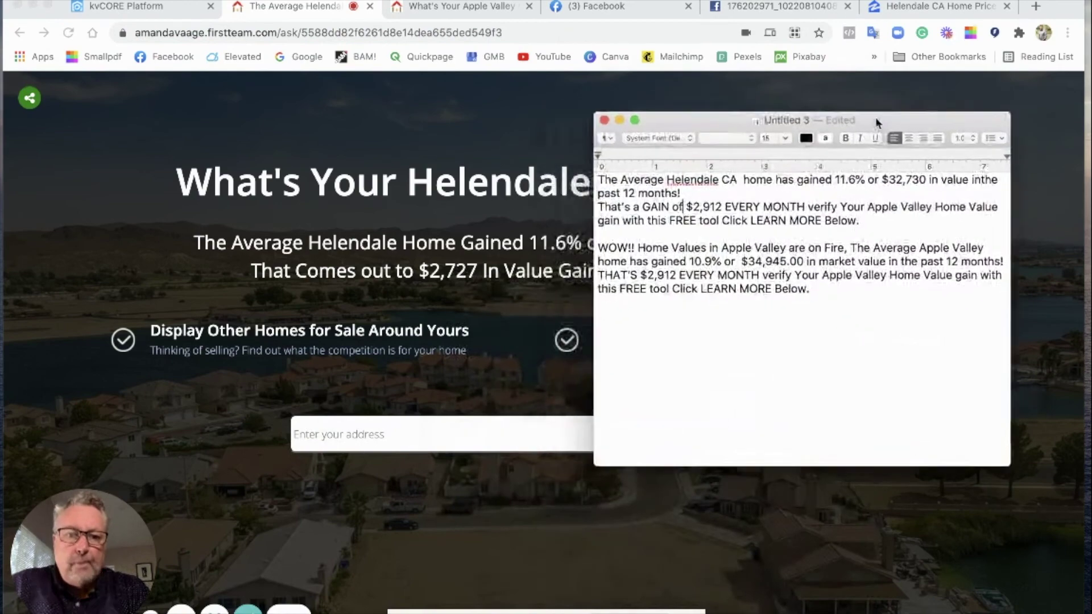
left_click(822, 293)
key("Return")
key("Return")
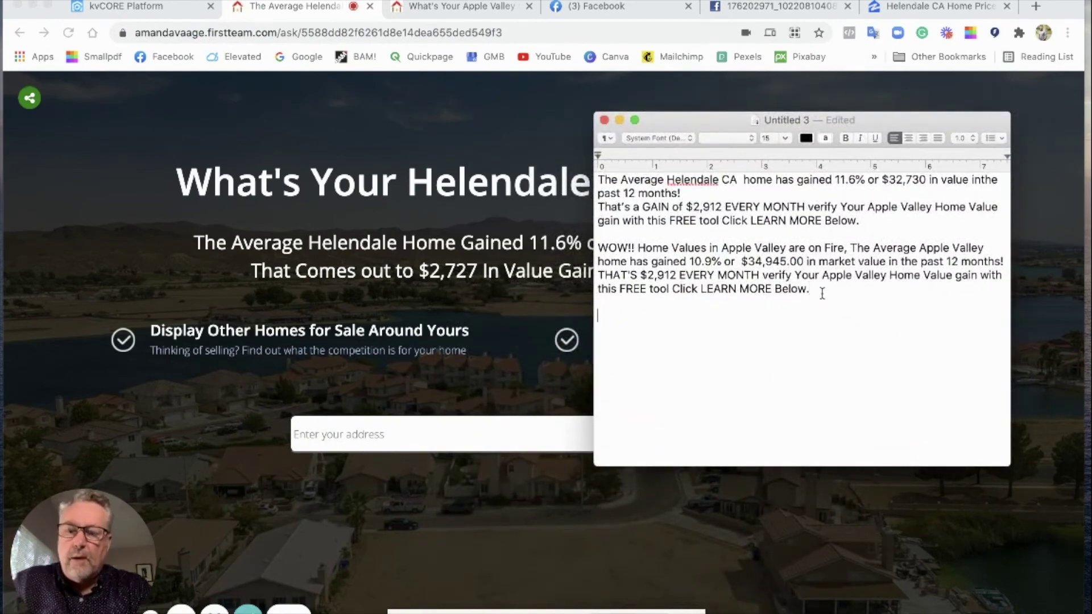
type("Hel")
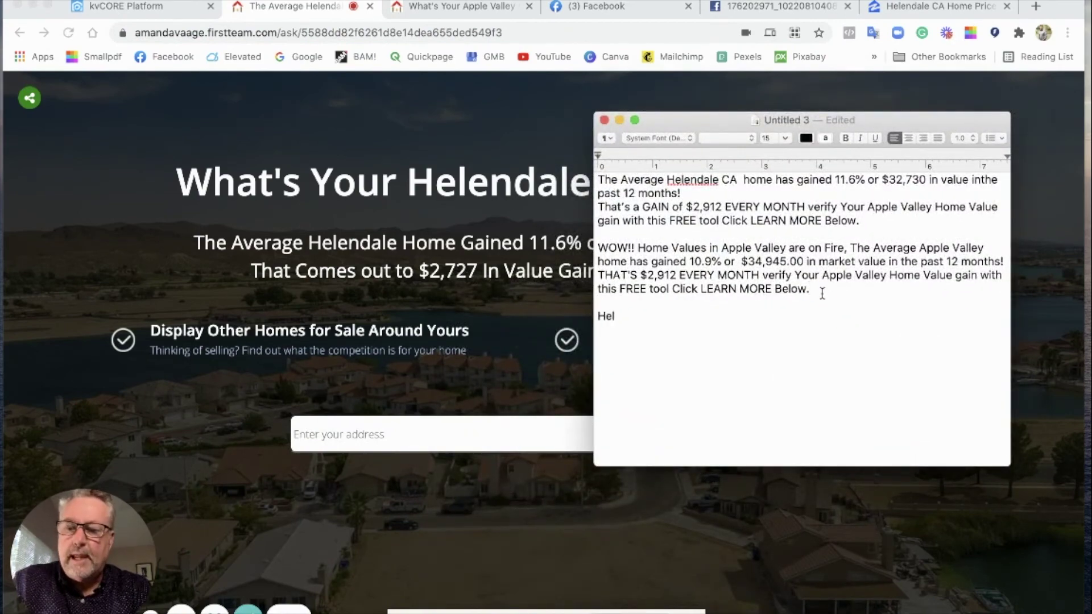
type("endale ")
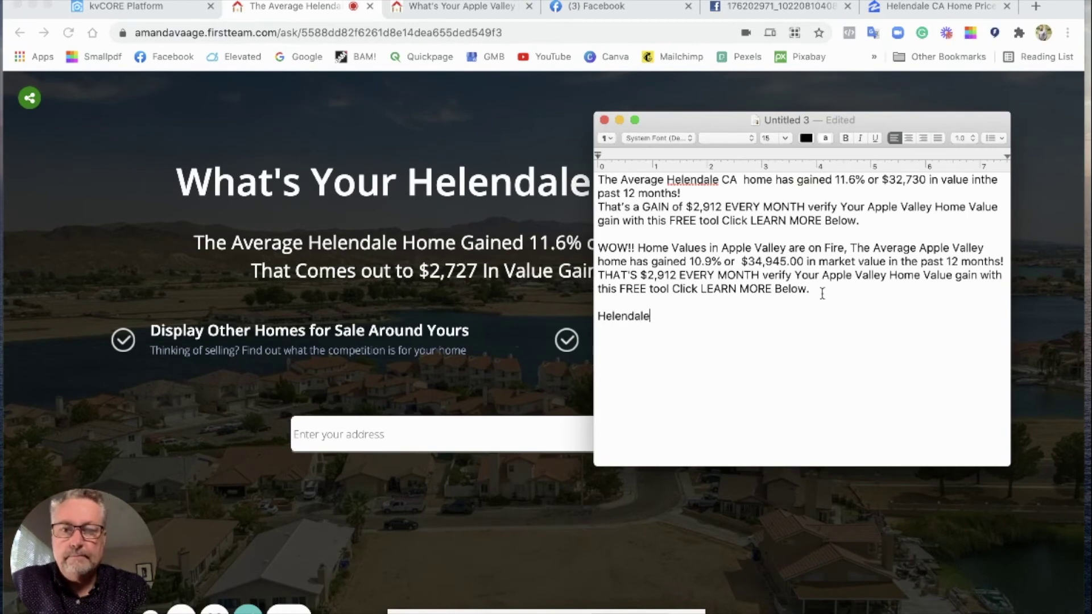
type("Land")
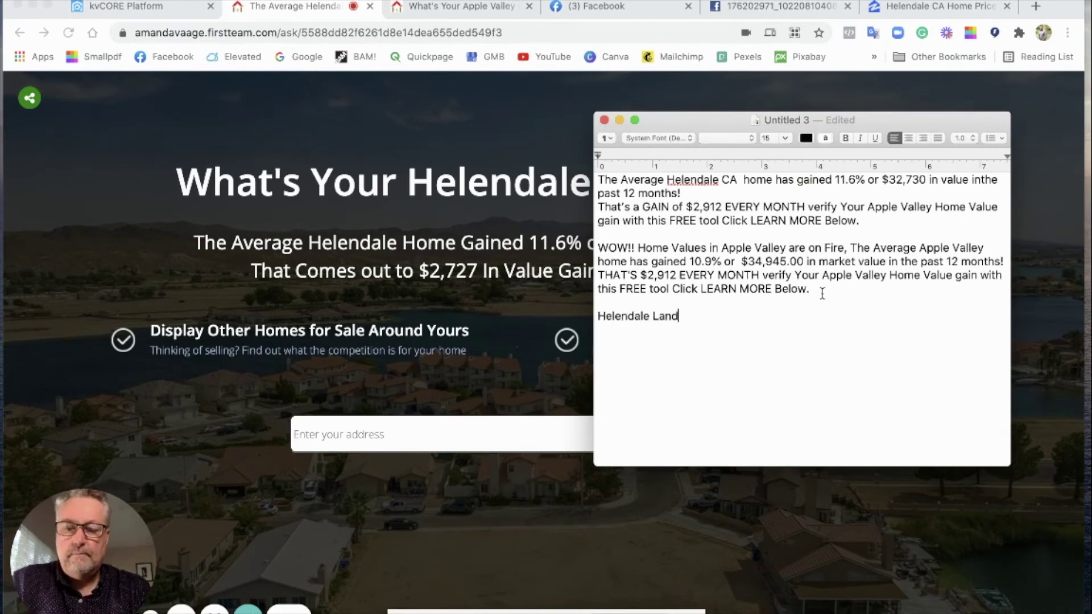
type("ing Page Link")
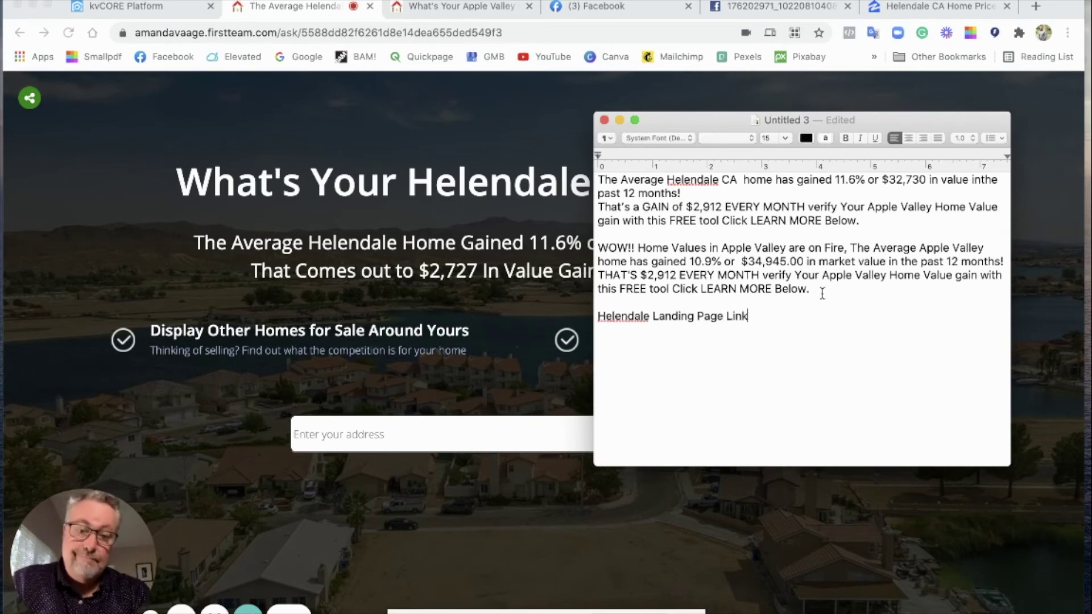
Paste the copied landing page address below the heading in the note, leaving a blank line between them
key("Return")
key("Return")
key("super+v")
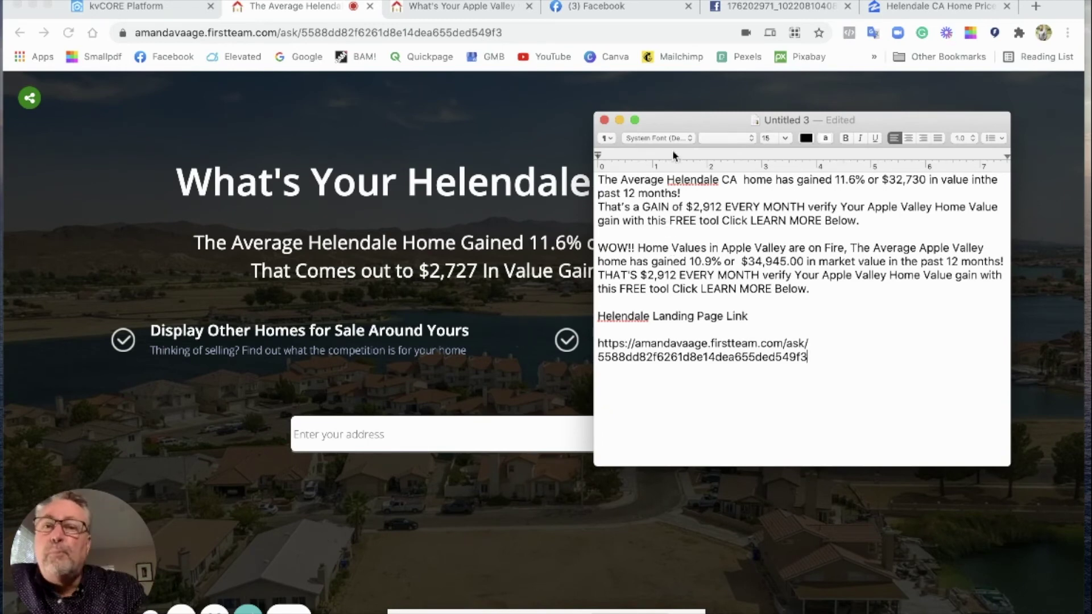
Select the note's Helendale home-value paragraph, then open the landing page's Facebook share window and enlarge it
left_click_drag(862, 222, 579, 182)
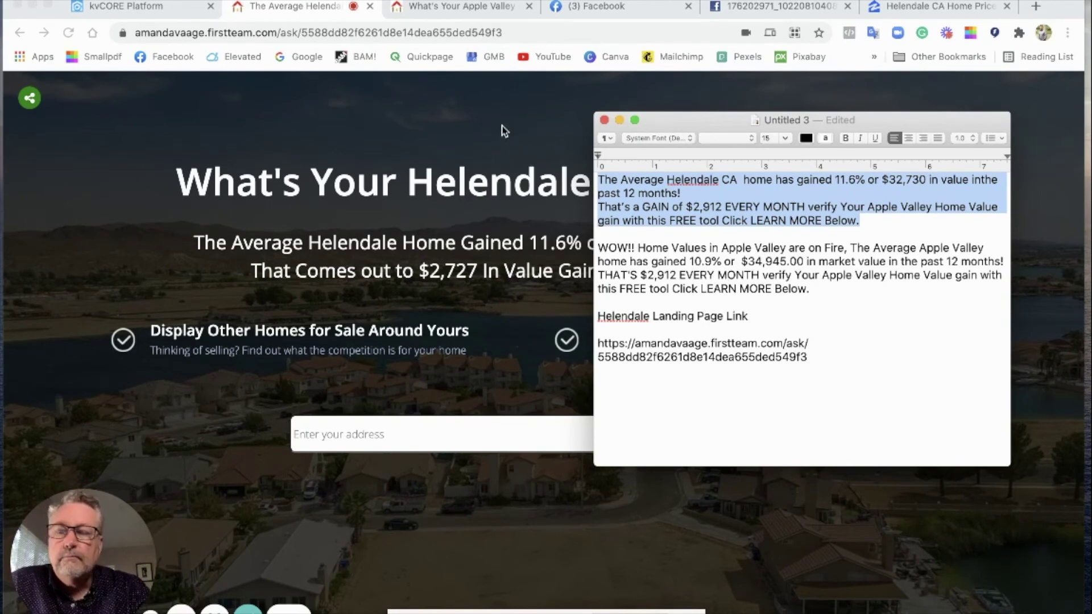
left_click(500, 126)
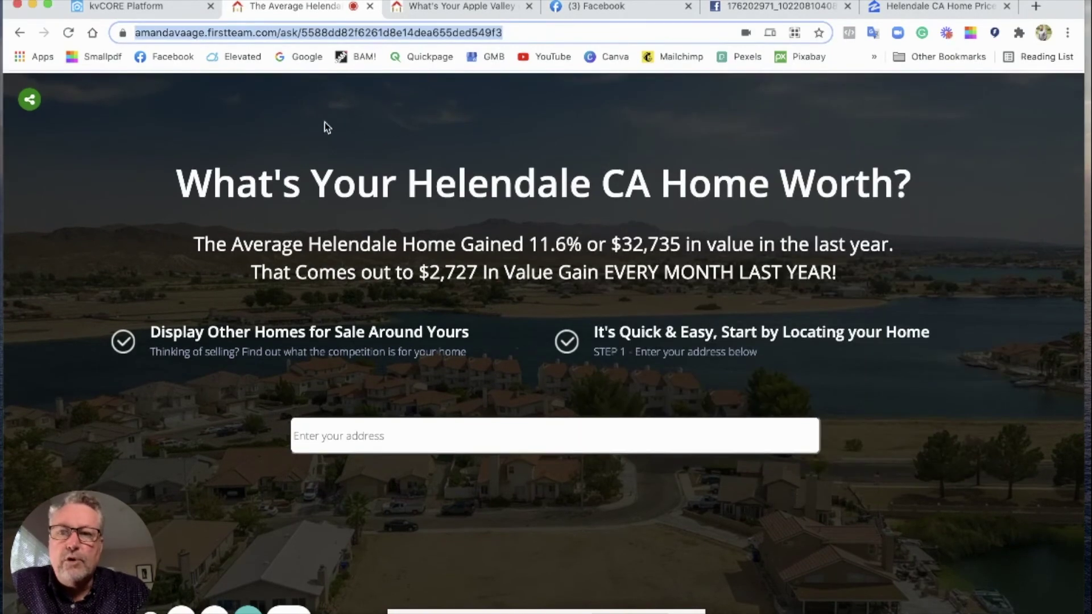
left_click(31, 100)
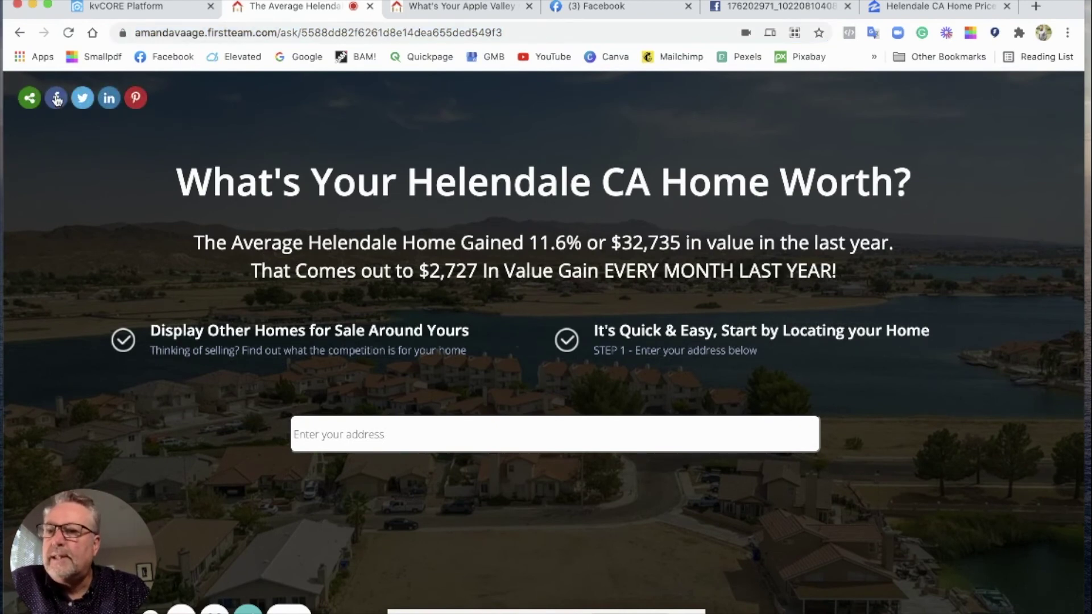
left_click(57, 100)
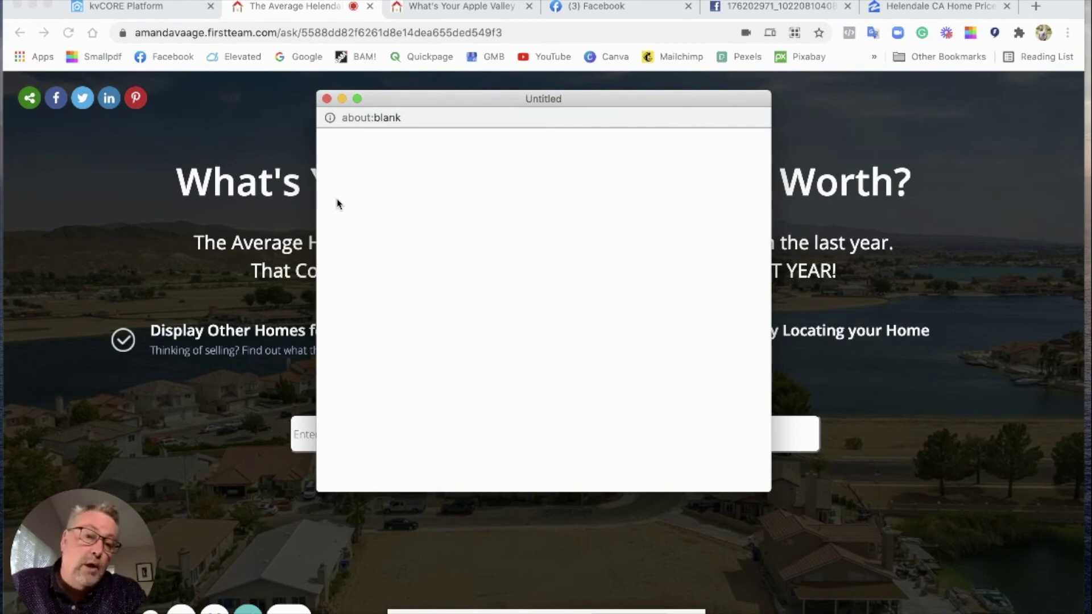
left_click_drag(493, 101, 376, 113)
left_click_drag(652, 500, 811, 553)
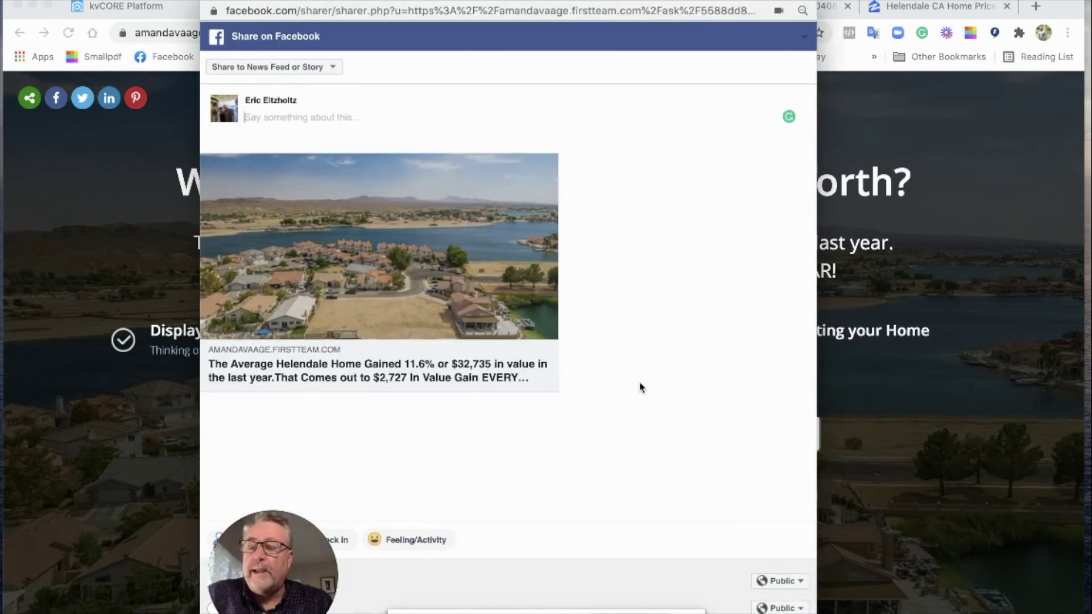
Paste the copied Helendale home-value paragraph as the post text and set the post to Share on a Page You Manage
left_click(258, 116)
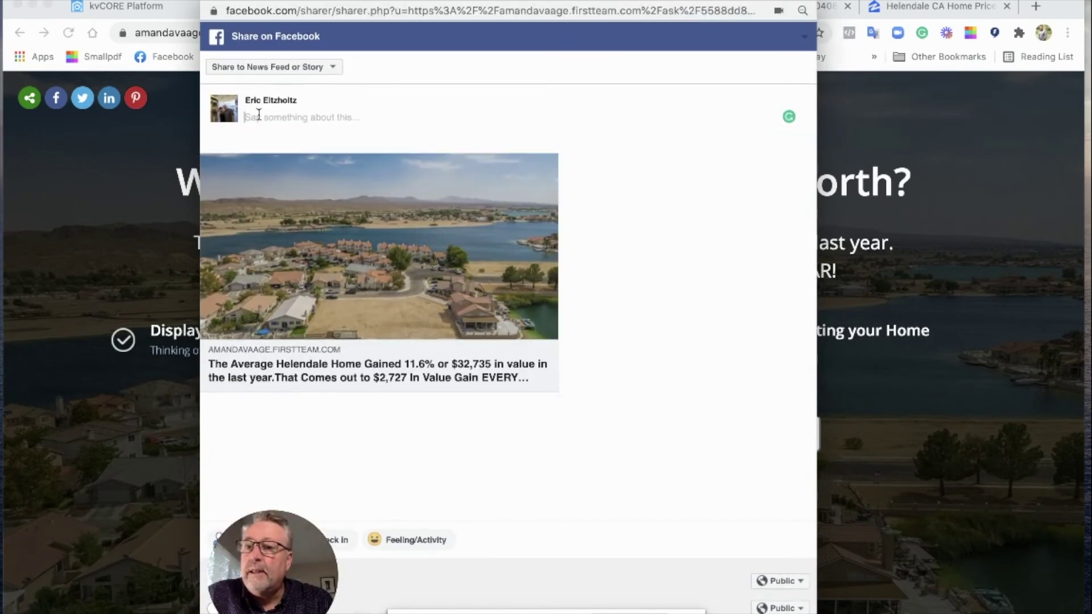
type("The Average Helendale CA home has gained 11.6% or $32,730 in value inthe past 12 months! That's a GAIN of $2,727 EVERY MONTH verify Your Apple Valley Home Value gain with this FREE tool Click LEARN MORE Below.")
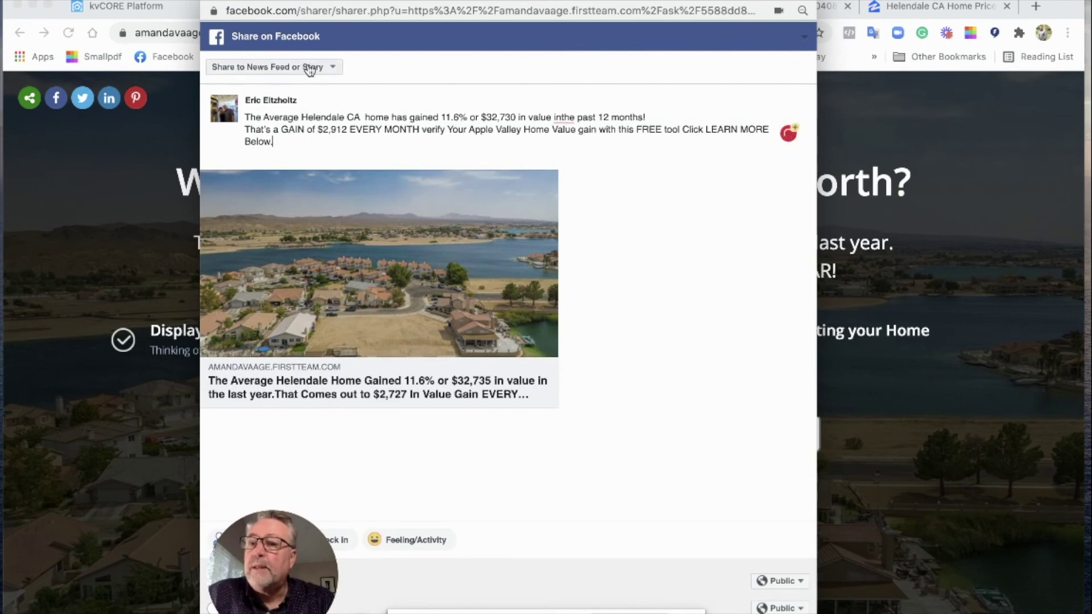
left_click(311, 68)
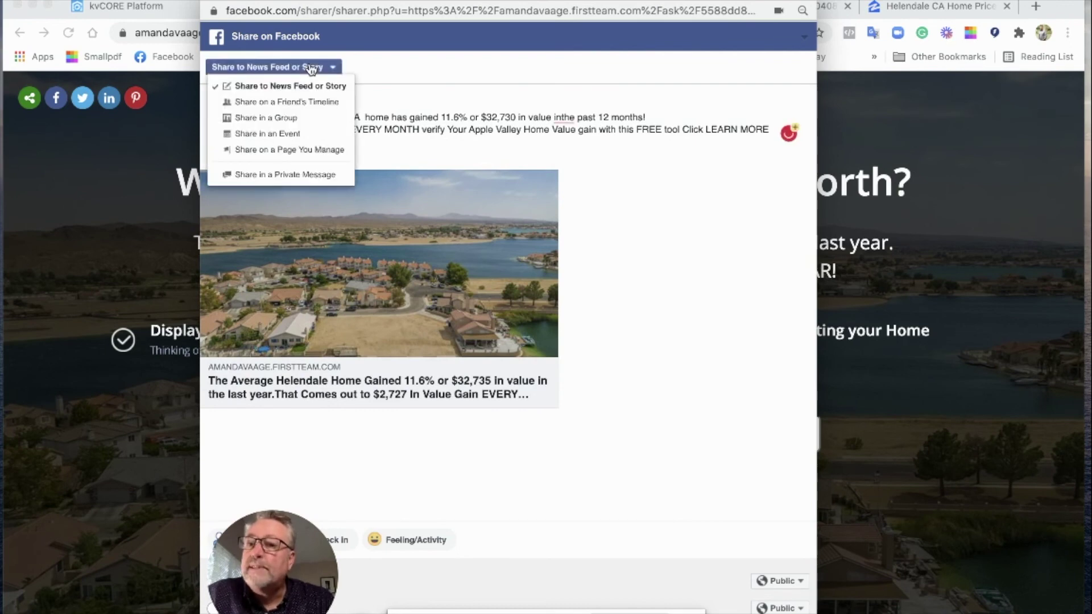
left_click(279, 149)
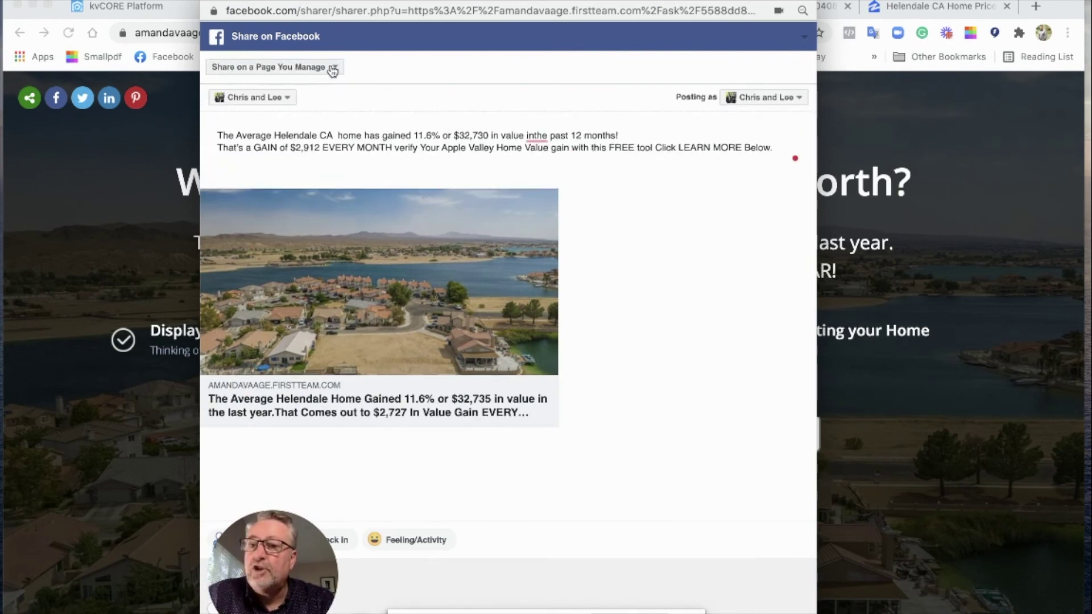
Choose the account owner's marketing page as the page to share on, and correct "inthe" to "in the" in the post text
left_click(332, 68)
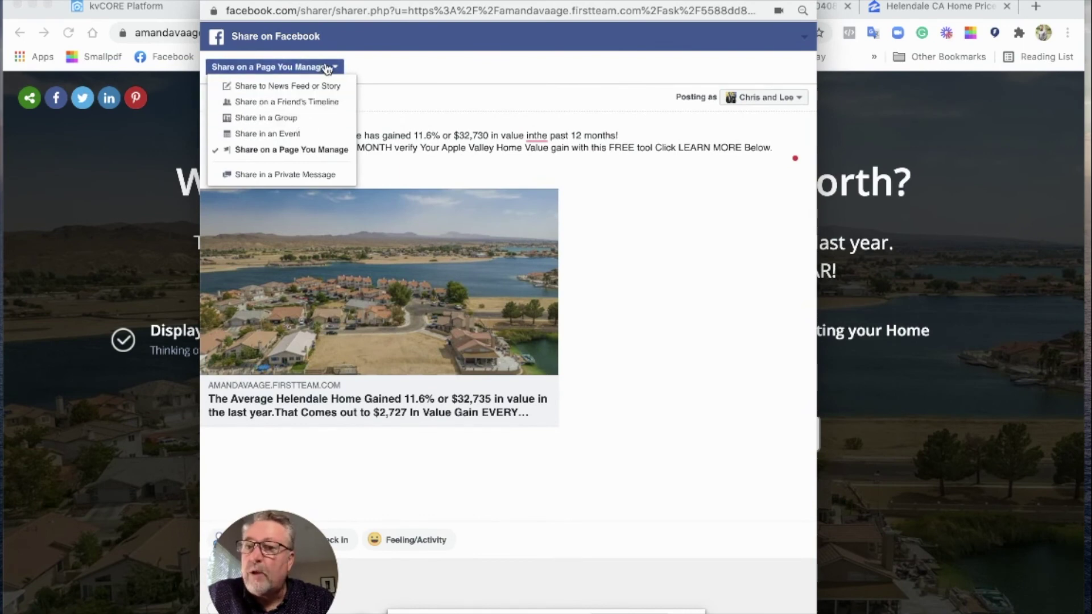
left_click(319, 148)
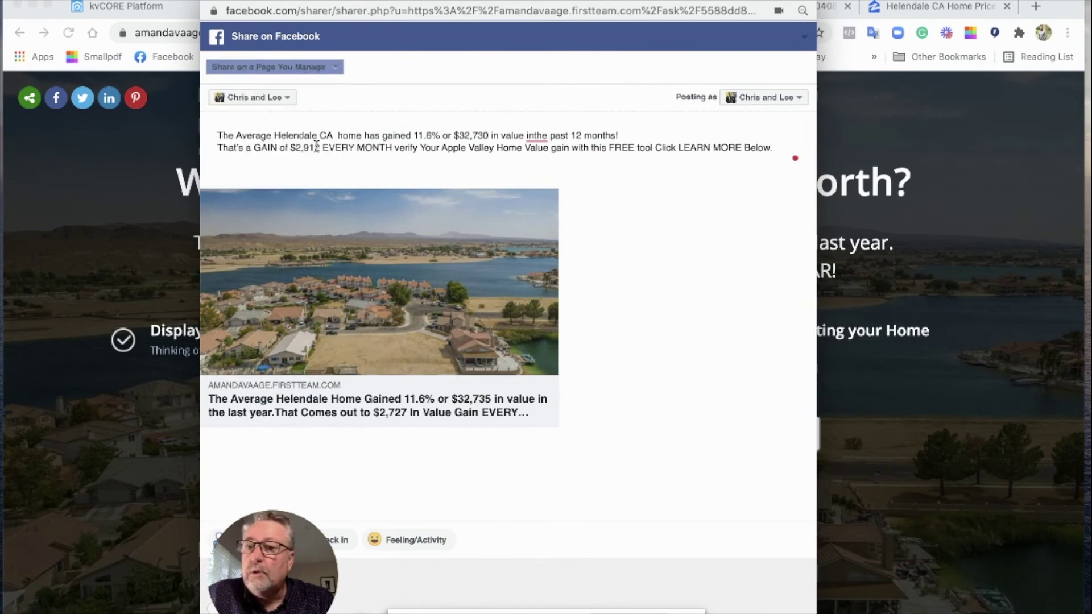
left_click(285, 97)
left_click(261, 149)
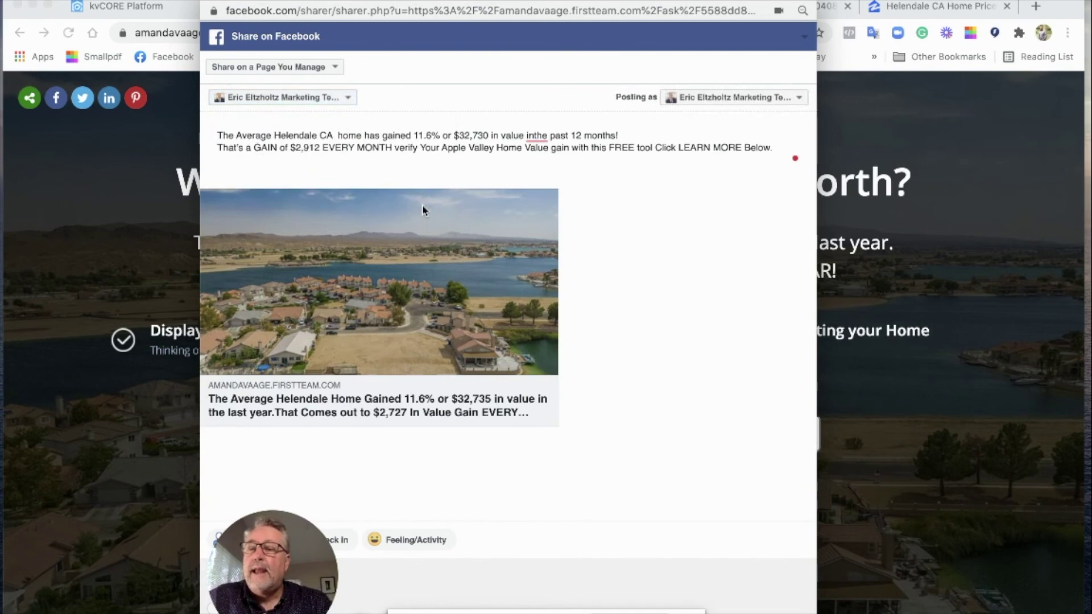
left_click(532, 135)
left_click(537, 160)
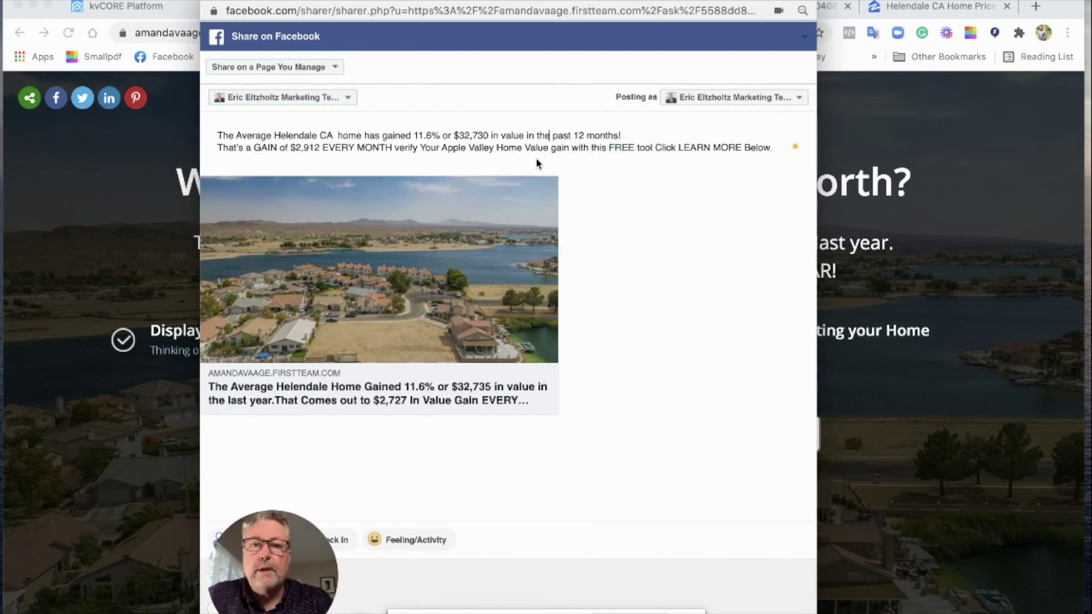